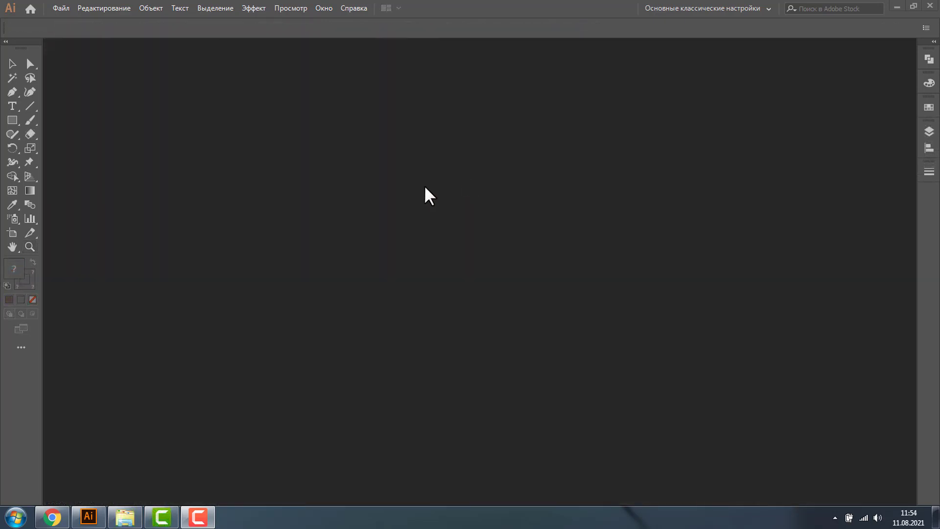
Create a new blank 2000 × 2000 px document from the recent preset.
{"action": "left_click", "coordinate": [62, 6]}
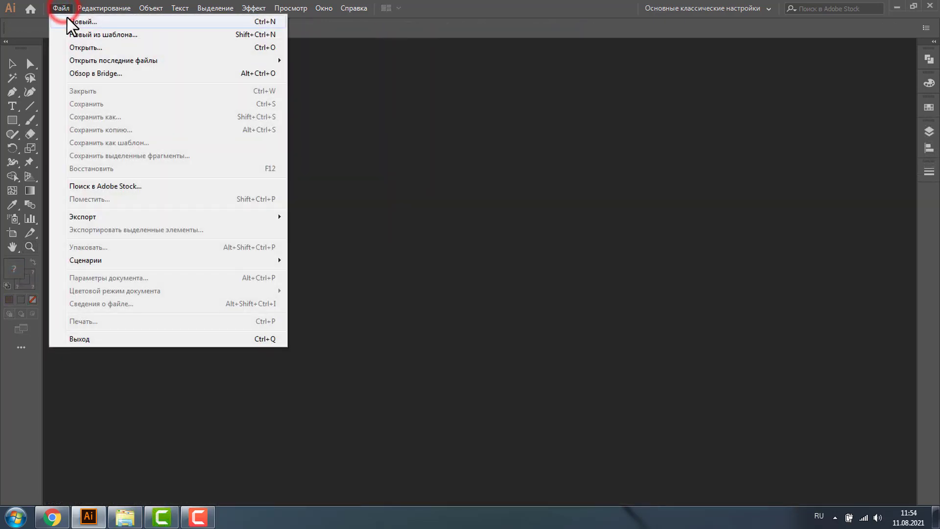
{"action": "left_click", "coordinate": [76, 24]}
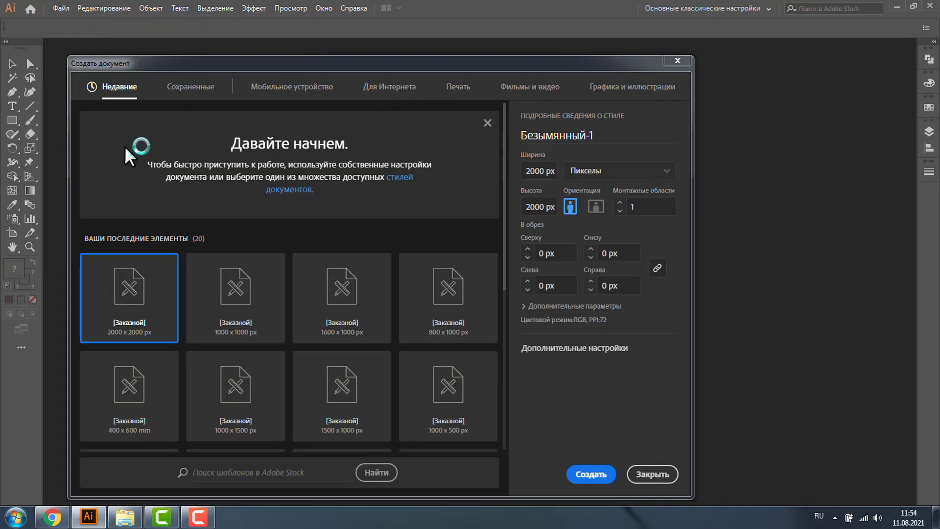
{"action": "left_click", "coordinate": [137, 311]}
{"action": "left_click", "coordinate": [594, 473]}
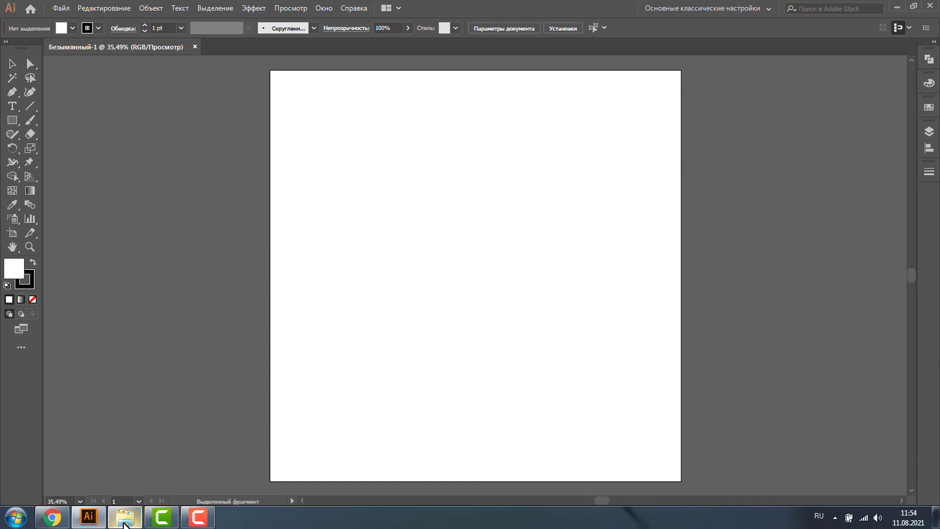
Drag СОВА_ЭСКИЗ.jpg from Windows Explorer onto the Illustrator canvas.
{"action": "left_click", "coordinate": [124, 522]}
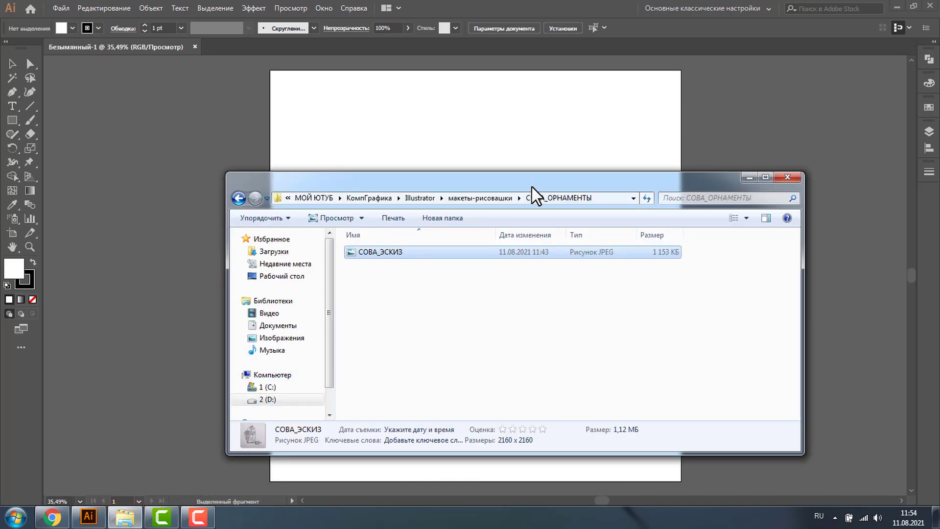
{"action": "left_click_drag", "start_coordinate": [531, 186], "coordinate": [666, 208]}
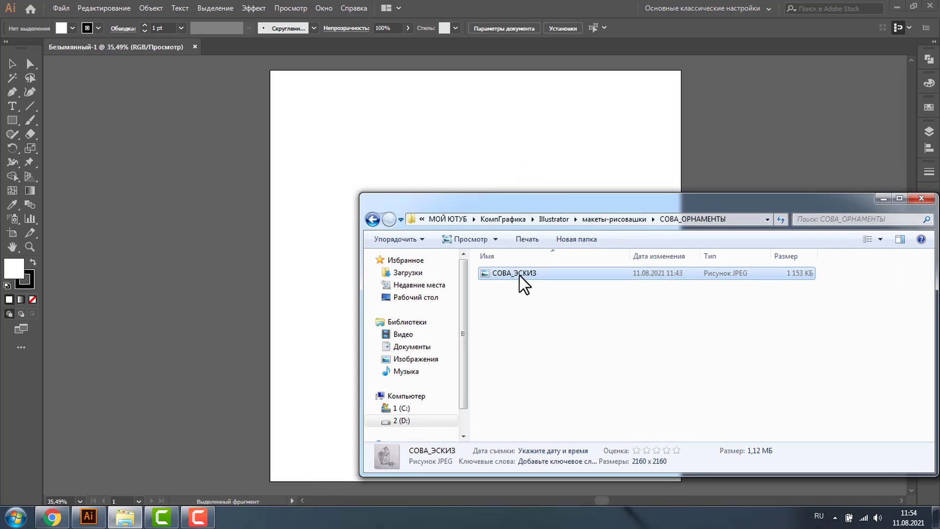
{"action": "left_click_drag", "start_coordinate": [522, 274], "coordinate": [192, 205]}
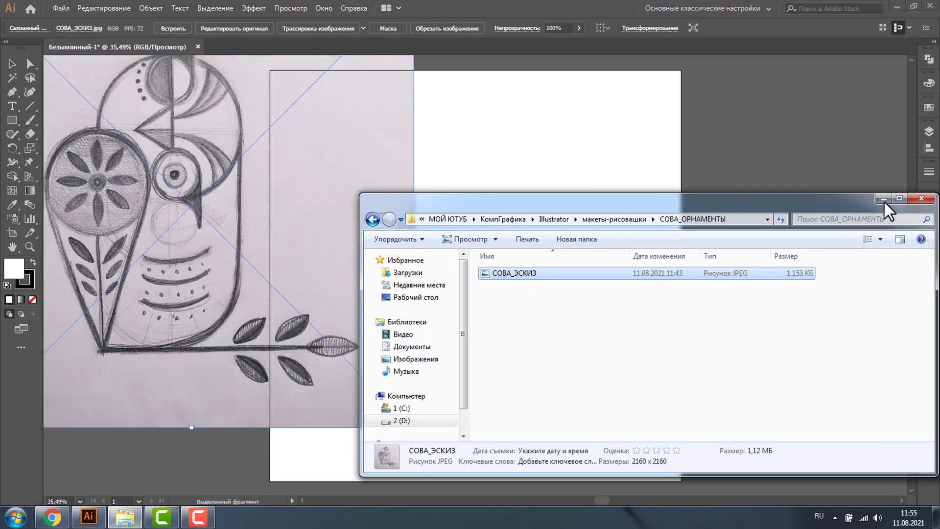
Scale the owl sketch and move it onto the artboard.
{"action": "left_click", "coordinate": [884, 200]}
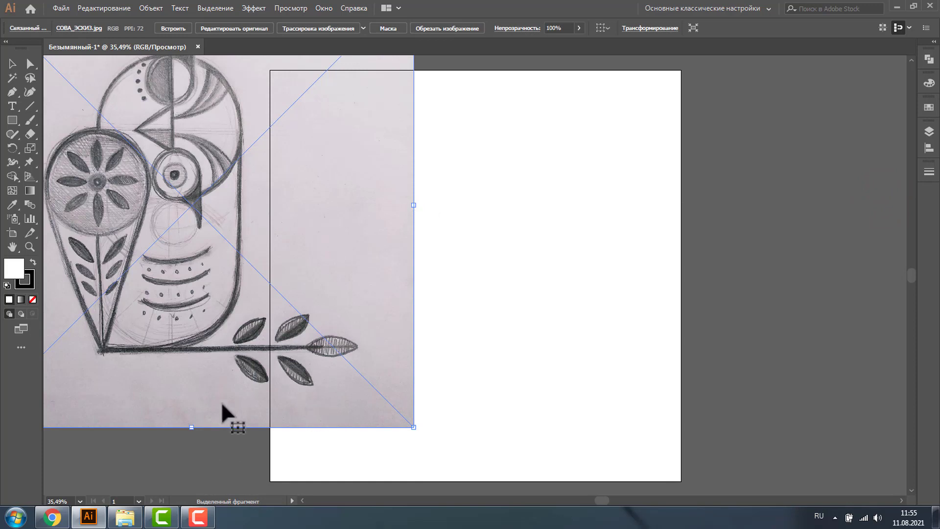
{"action": "left_click_drag", "start_coordinate": [191, 427], "coordinate": [194, 347]}
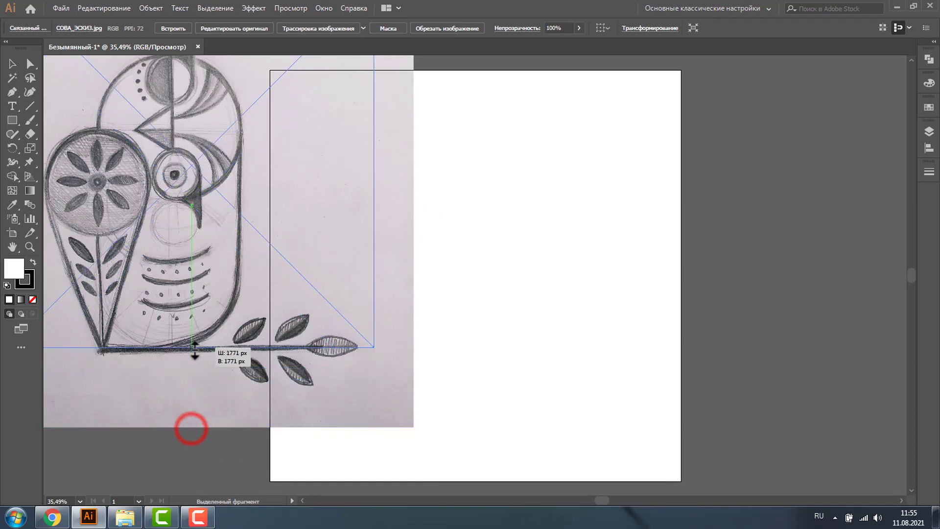
{"action": "left_click_drag", "start_coordinate": [179, 184], "coordinate": [470, 292]}
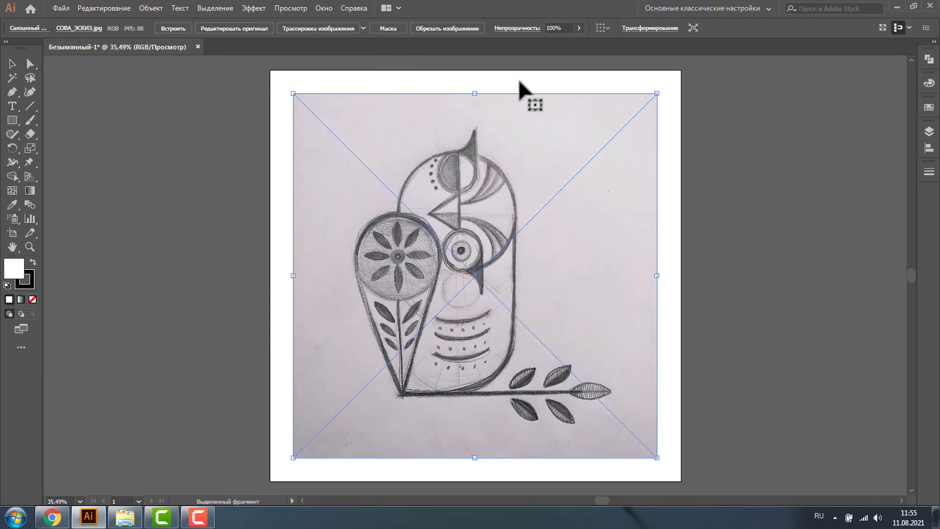
Fade the sketch to 52% opacity and lock it with Object > Lock > Selection.
{"action": "left_click", "coordinate": [578, 28]}
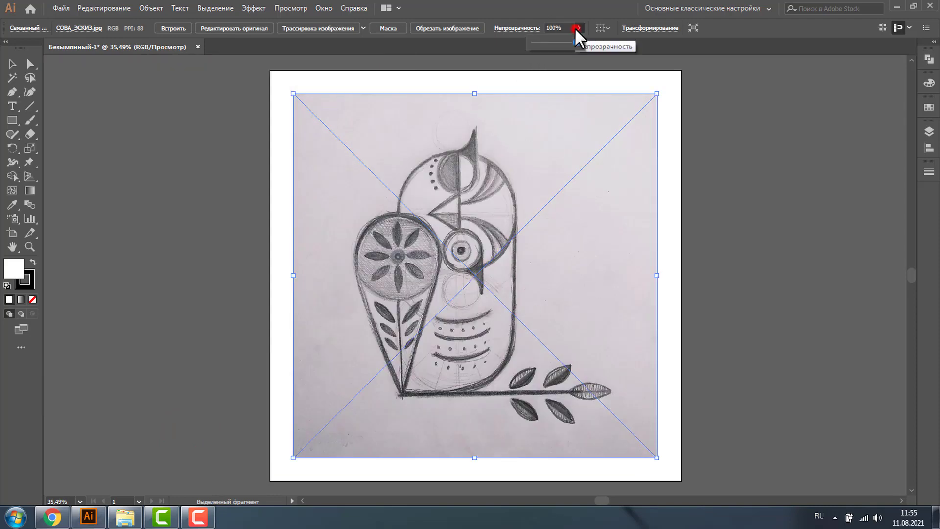
{"action": "left_click_drag", "start_coordinate": [577, 42], "coordinate": [564, 42]}
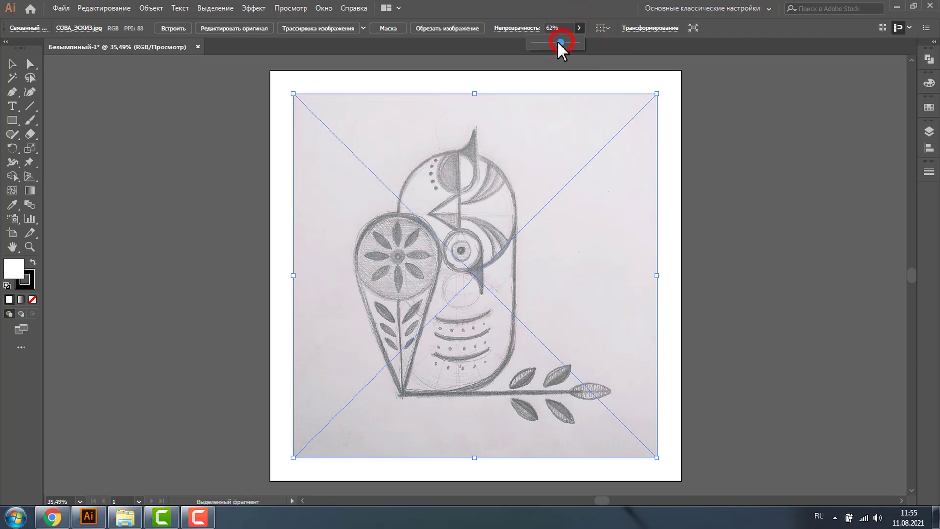
{"action": "left_click_drag", "start_coordinate": [559, 42], "coordinate": [555, 43]}
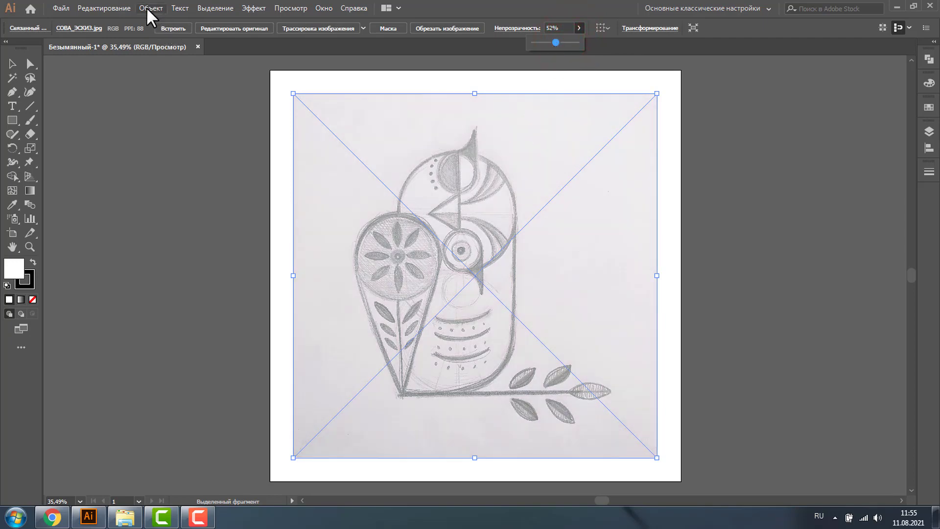
{"action": "left_click", "coordinate": [148, 8]}
{"action": "mouse_move", "coordinate": [173, 78]}
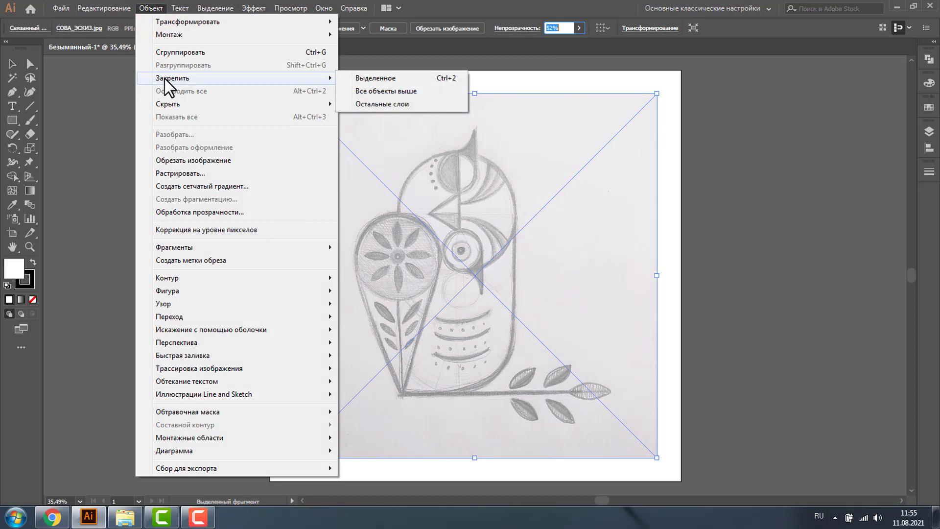
{"action": "left_click", "coordinate": [451, 79]}
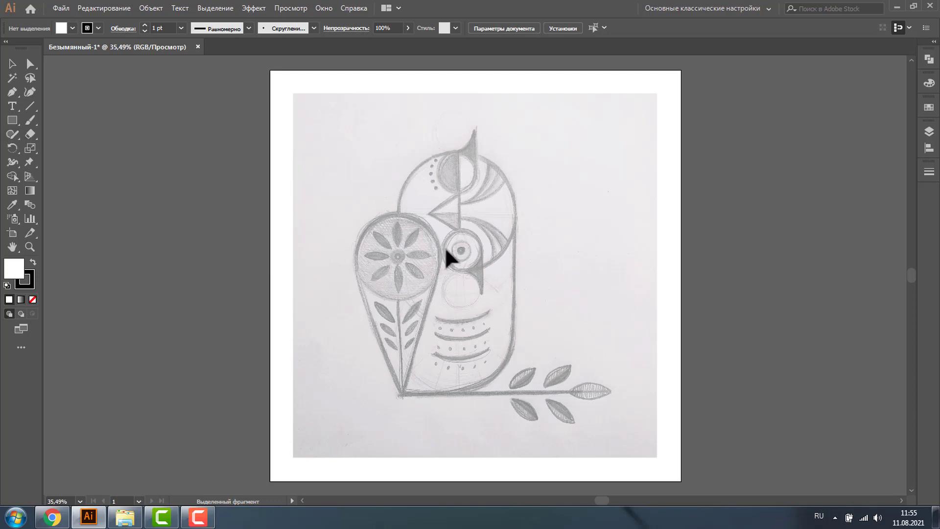
Draw a 558 px circle over the owl's head with no fill and an 8 pt black stroke.
{"action": "key", "text": "l"}
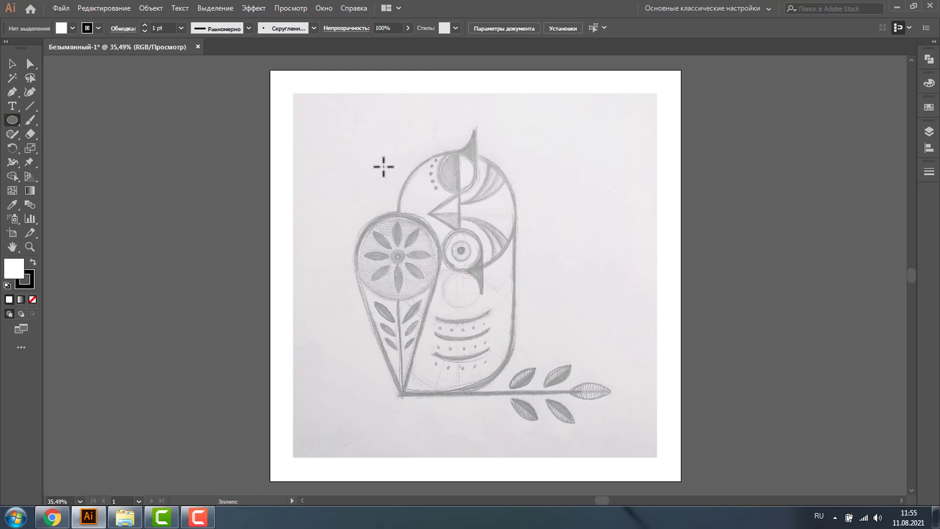
{"action": "mouse_move", "coordinate": [383, 167]}
{"action": "left_mouse_down"}
{"action": "mouse_move", "coordinate": [496, 291]}
{"action": "mouse_move", "coordinate": [508, 272]}
{"action": "left_mouse_up"}
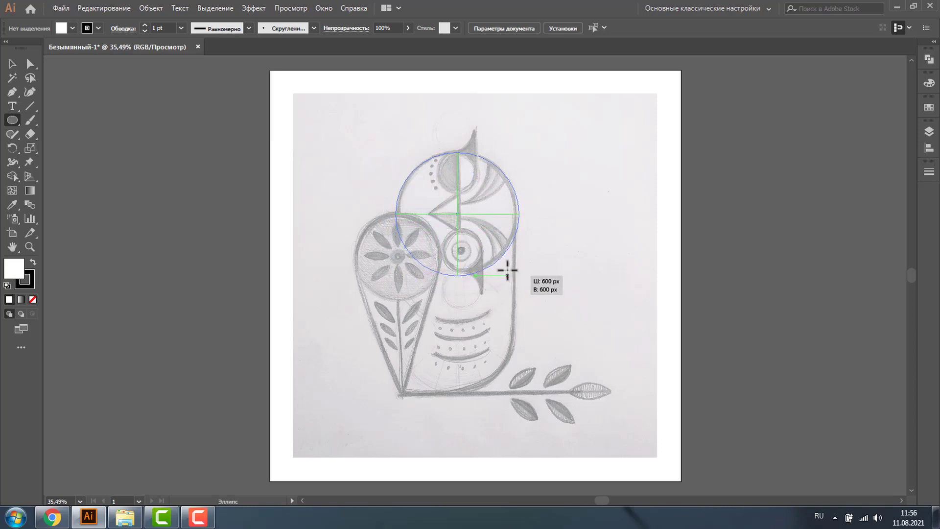
{"action": "left_click_drag", "start_coordinate": [509, 272], "coordinate": [509, 268]}
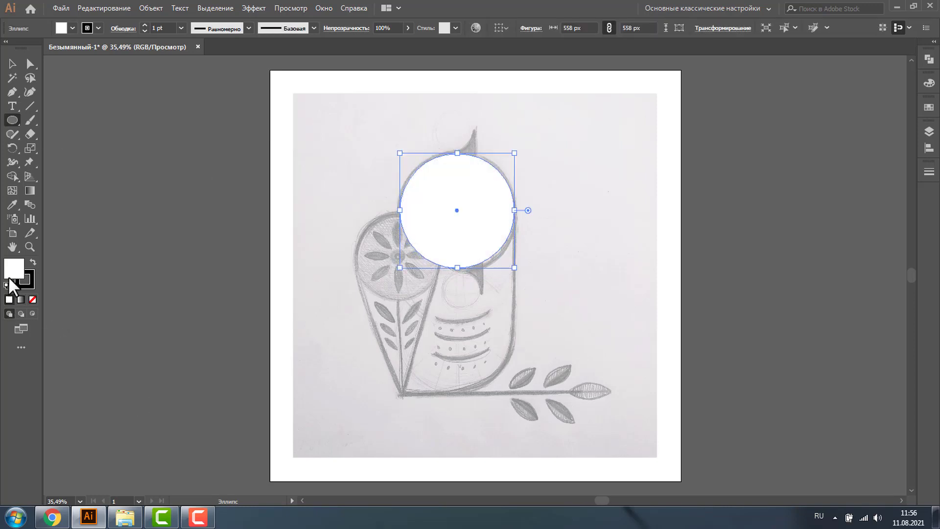
{"action": "left_click", "coordinate": [28, 300]}
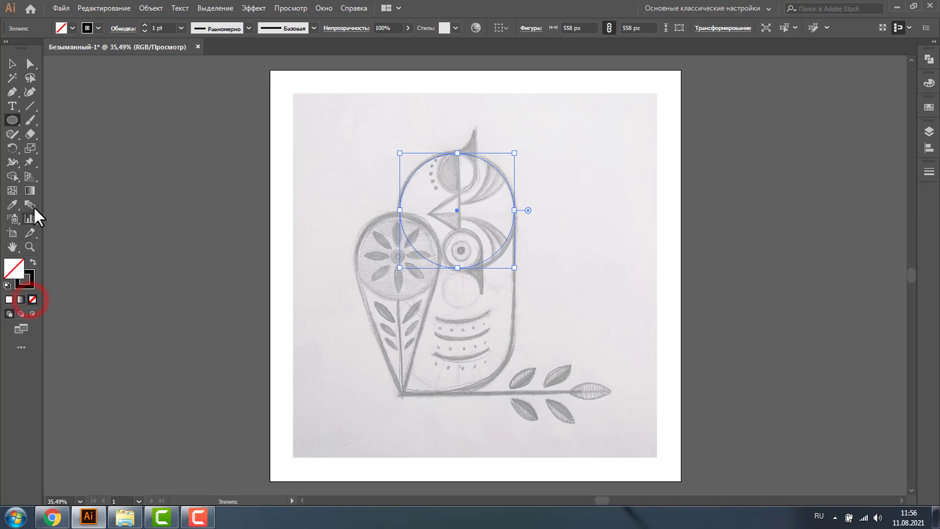
{"action": "left_click", "coordinate": [30, 277]}
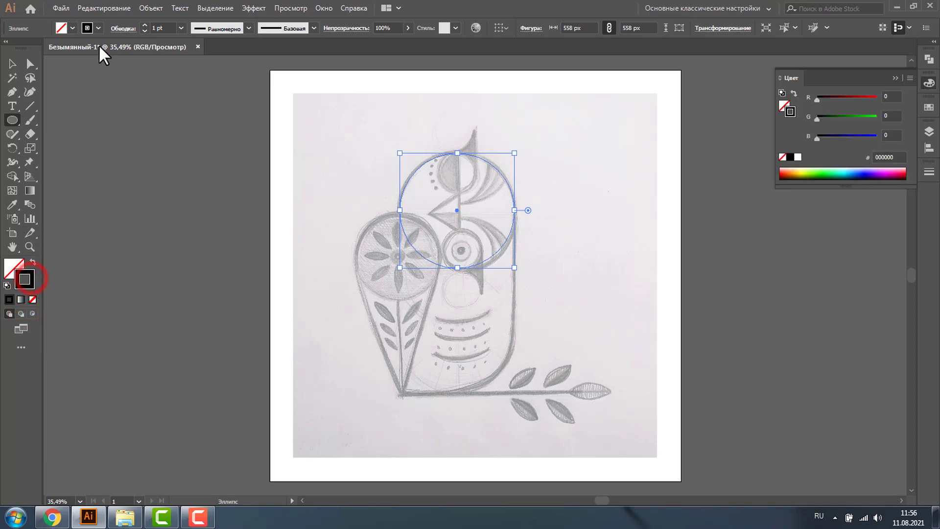
{"action": "left_click", "coordinate": [144, 23]}
{"action": "left_click", "coordinate": [143, 21]}
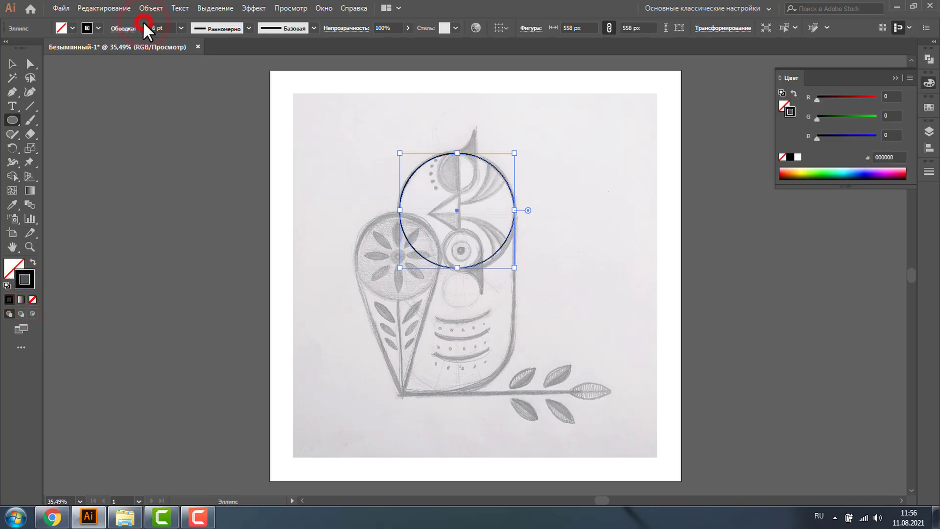
{"action": "left_click", "coordinate": [143, 22]}
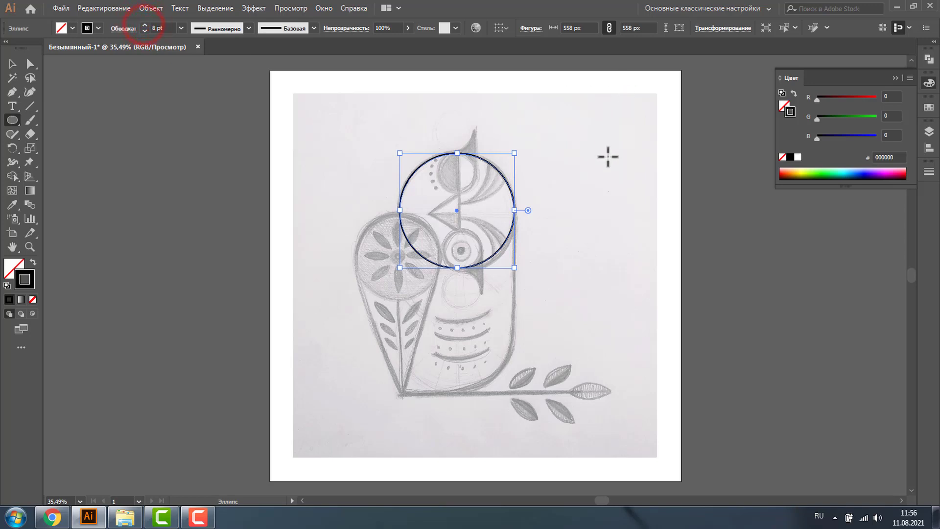
{"action": "left_click", "coordinate": [929, 173]}
Toggle Snap to Pixel, Alt-drag a copy of the head circle below it, and scale both circles to fit the owl.
{"action": "key", "text": "v"}
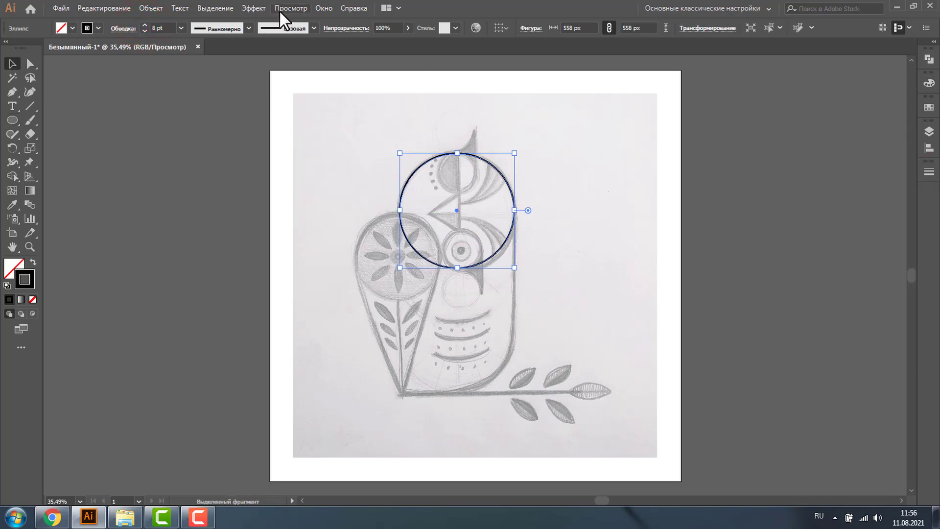
{"action": "left_click", "coordinate": [295, 6]}
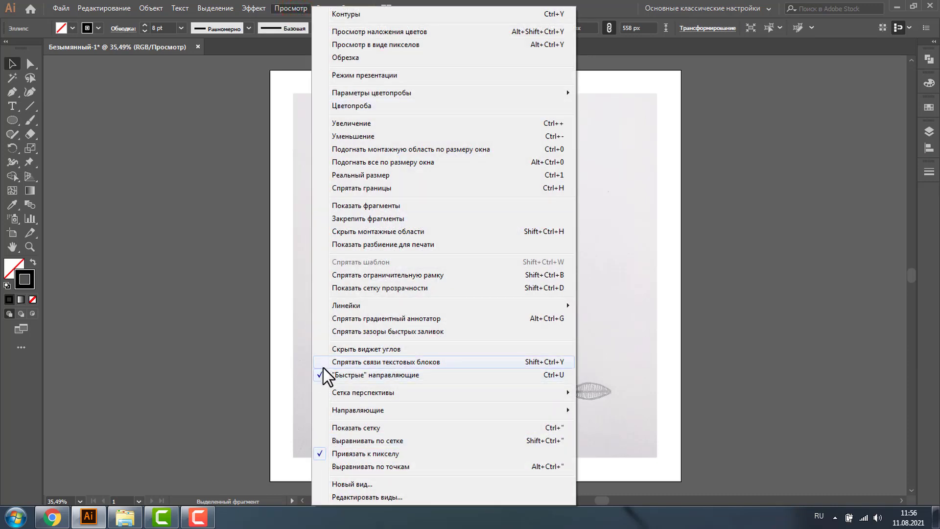
{"action": "left_click", "coordinate": [320, 453]}
{"action": "left_click_drag", "start_coordinate": [495, 169], "coordinate": [511, 286]}
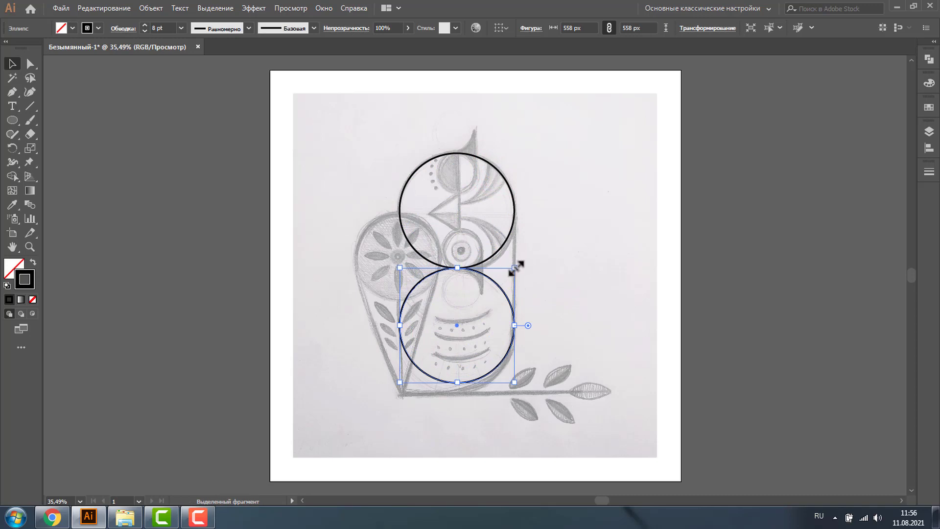
{"action": "left_click", "coordinate": [499, 249], "text": "shift"}
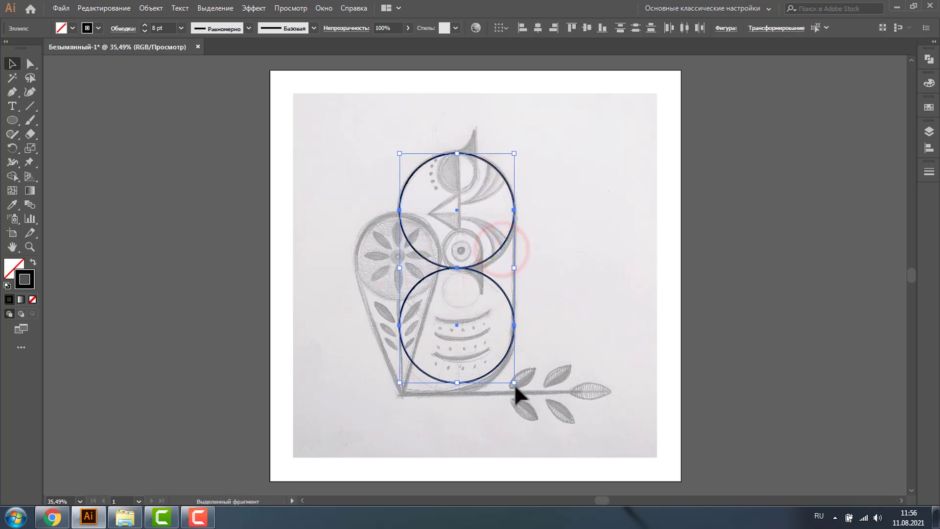
{"action": "left_click_drag", "start_coordinate": [514, 383], "coordinate": [527, 400]}
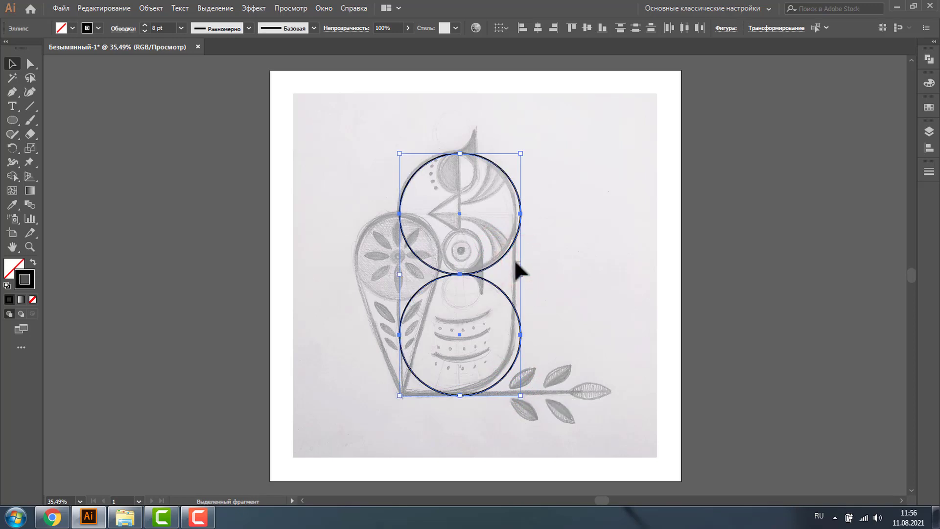
{"action": "left_click_drag", "start_coordinate": [459, 274], "coordinate": [455, 275]}
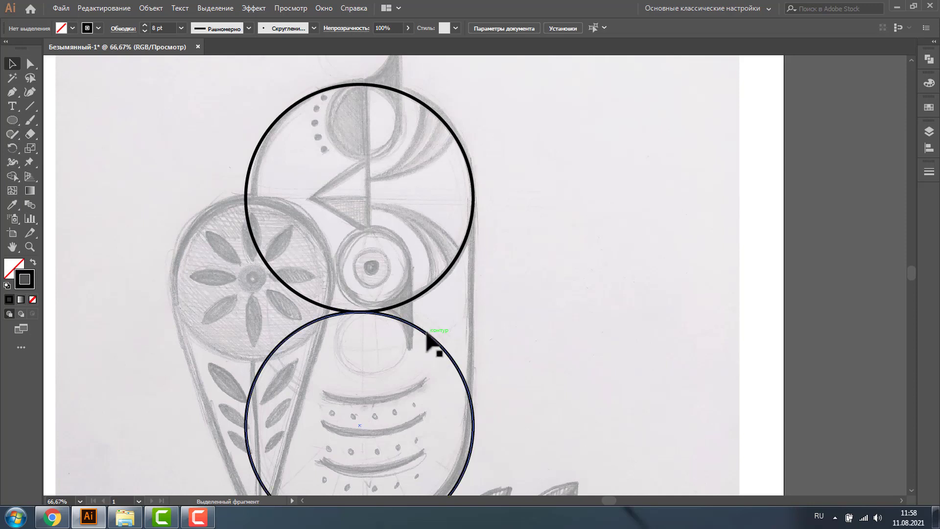
Draw a small circle beside the owl and duplicate it into three stacked circles.
{"action": "key", "text": "l"}
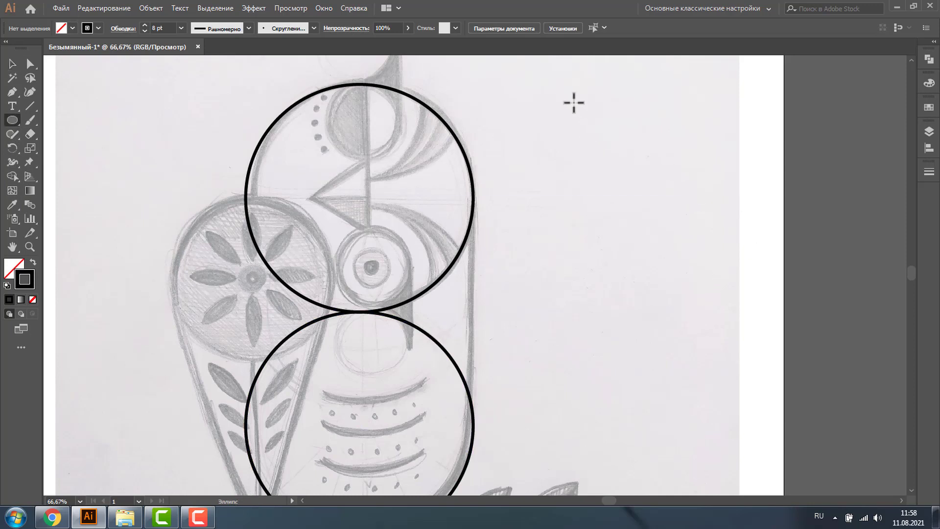
{"action": "left_click_drag", "start_coordinate": [554, 84], "coordinate": [605, 147]}
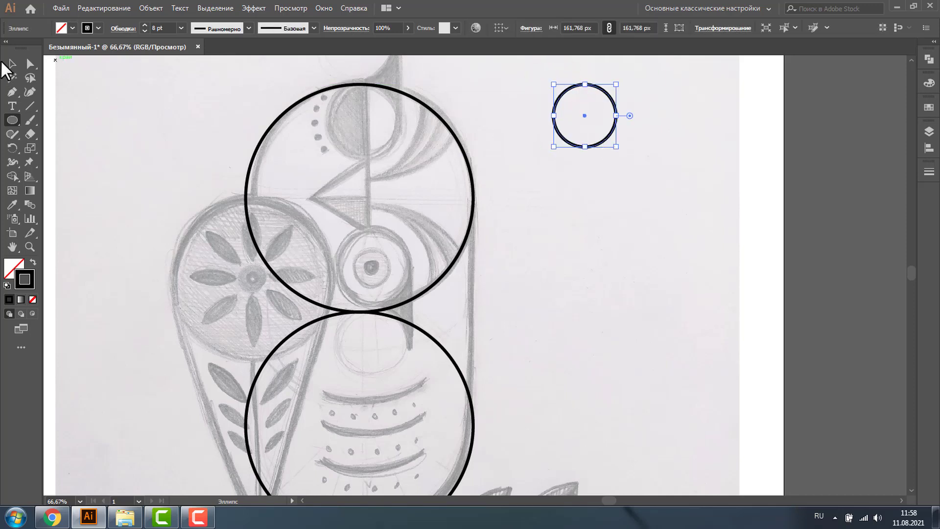
{"action": "left_click", "coordinate": [10, 62]}
{"action": "left_click_drag", "start_coordinate": [581, 116], "coordinate": [588, 233]}
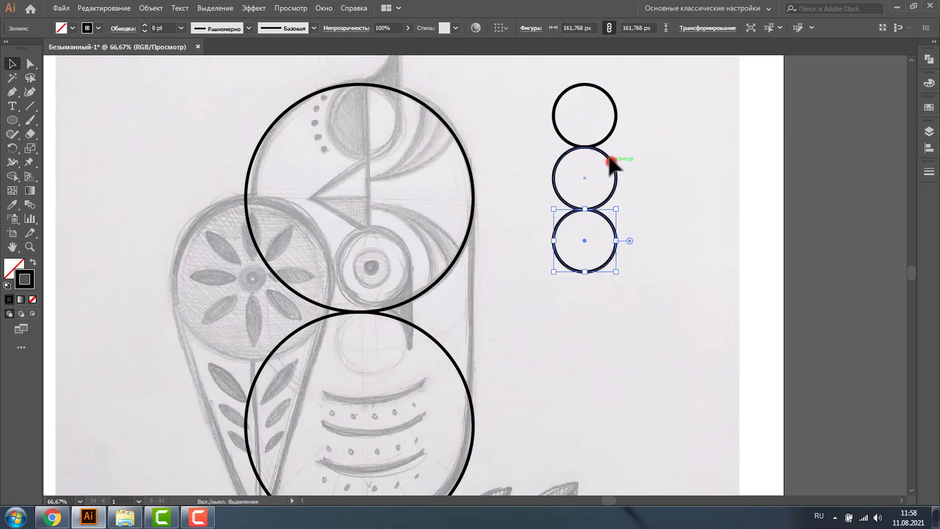
{"action": "left_click", "coordinate": [611, 162], "text": "shift"}
{"action": "left_click", "coordinate": [613, 107], "text": "shift"}
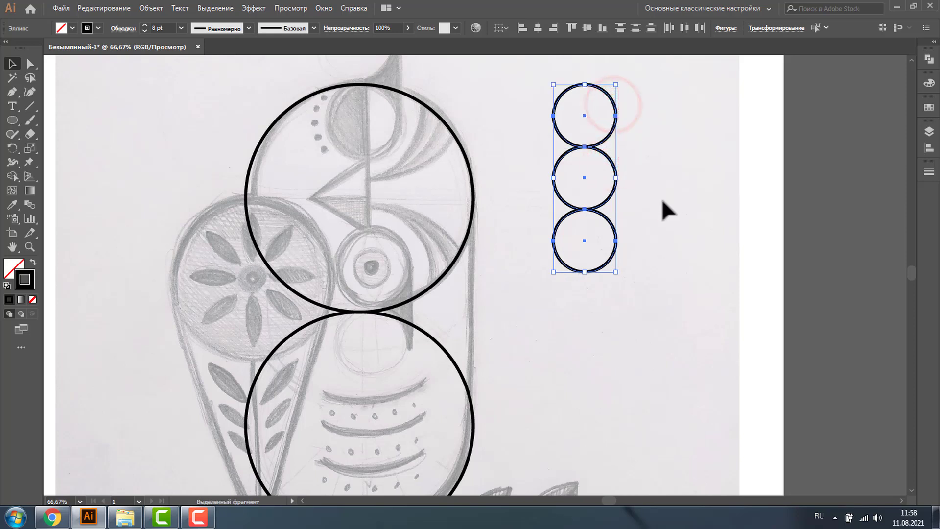
Group the three small circles, move them onto the head circle, and scale them to its height.
{"action": "key", "text": "ctrl+g"}
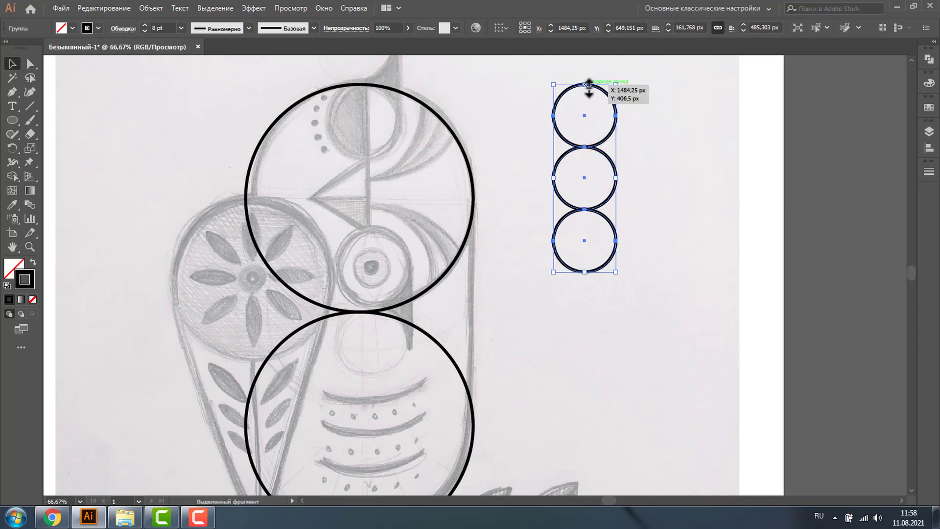
{"action": "left_click_drag", "start_coordinate": [597, 88], "coordinate": [375, 92]}
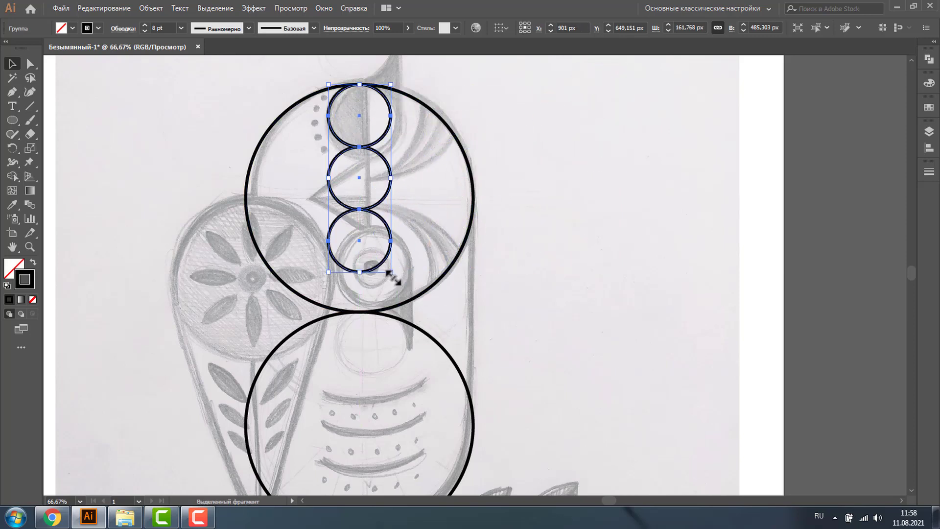
{"action": "left_click_drag", "start_coordinate": [389, 273], "coordinate": [411, 309]}
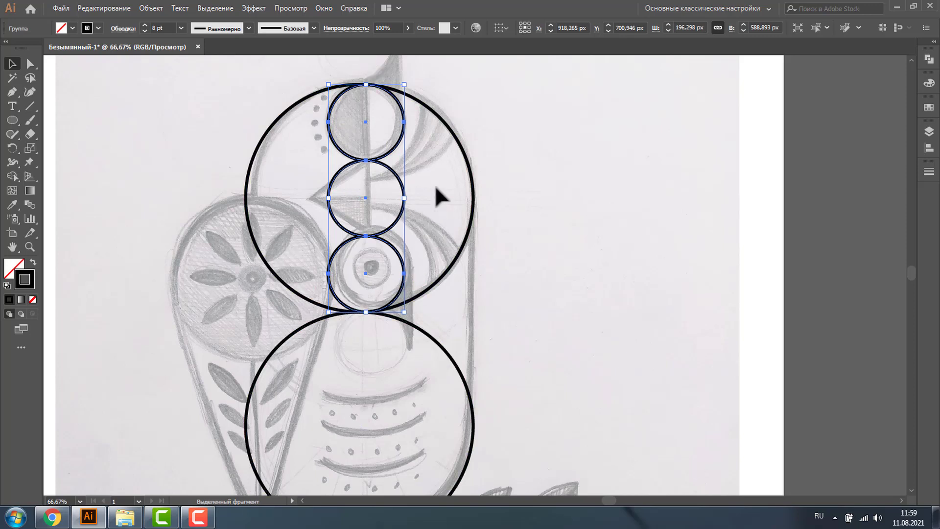
{"action": "left_click", "coordinate": [447, 125], "text": "shift"}
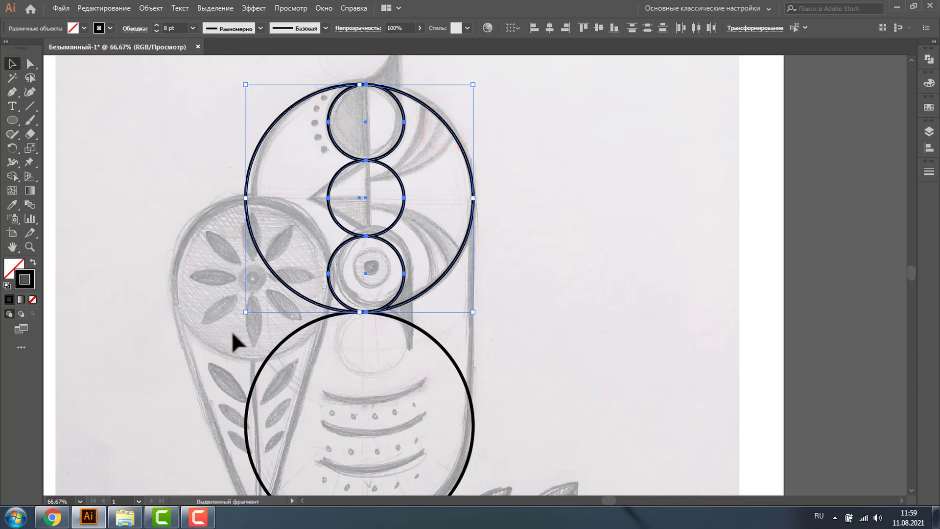
Horizontally centre the small circles on the head circle, using it as the key object.
{"action": "left_click", "coordinate": [447, 125]}
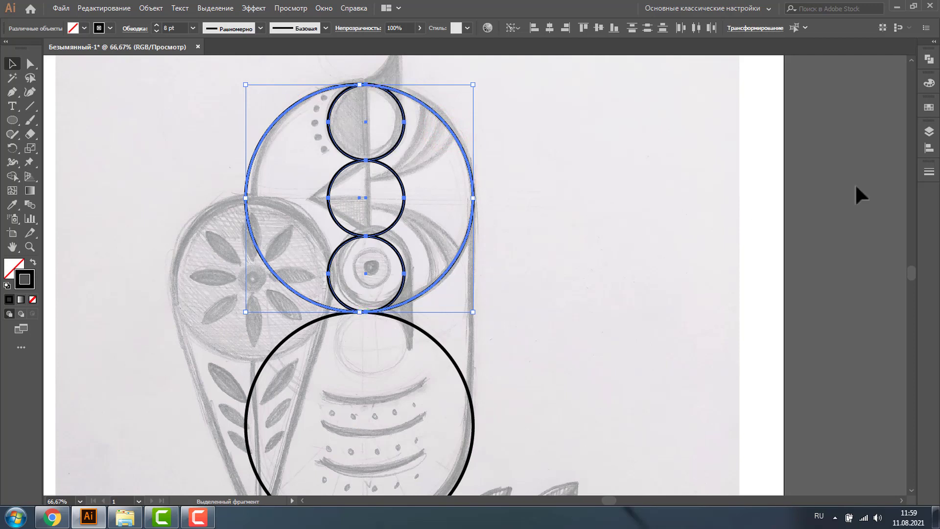
{"action": "left_click", "coordinate": [928, 146]}
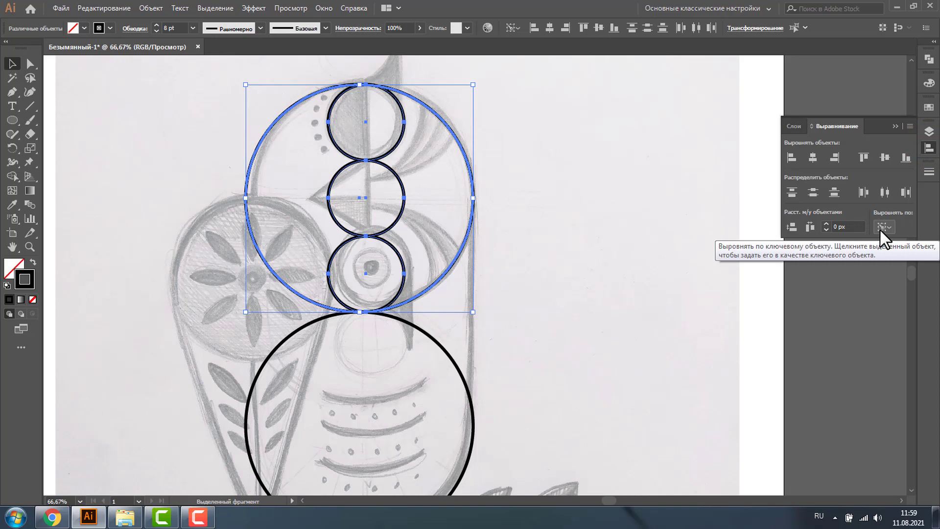
{"action": "left_click", "coordinate": [813, 158]}
{"action": "left_click", "coordinate": [659, 161]}
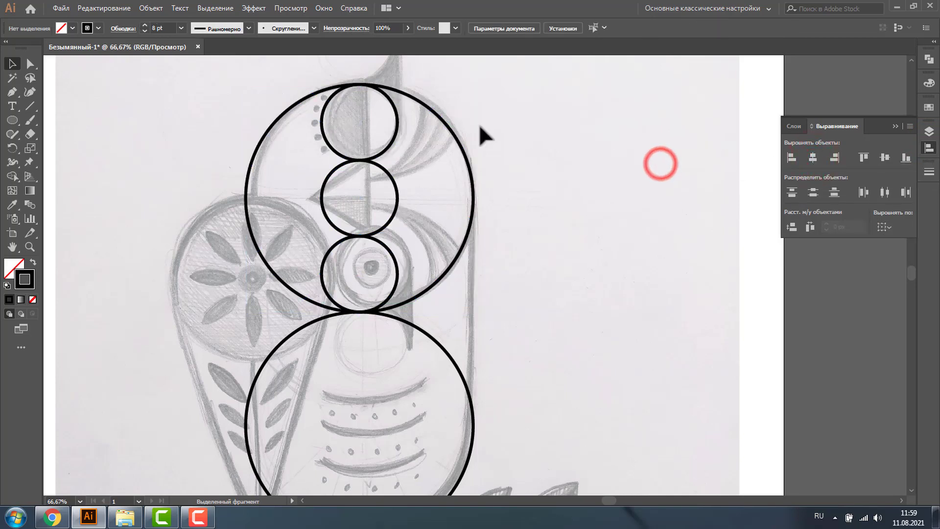
Ungroup the small circles, delete the middle one, and zoom in on the head.
{"action": "left_click", "coordinate": [394, 120]}
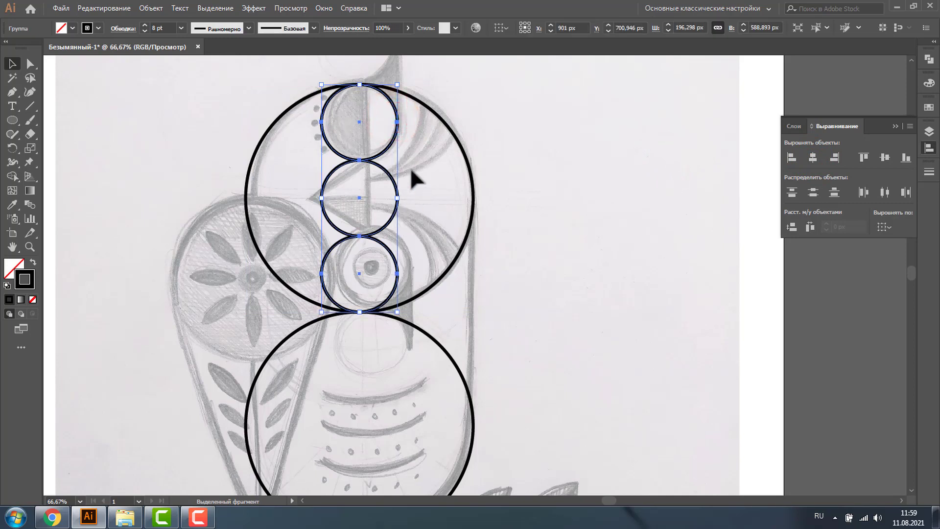
{"action": "right_click", "coordinate": [433, 216]}
{"action": "left_click", "coordinate": [388, 168]}
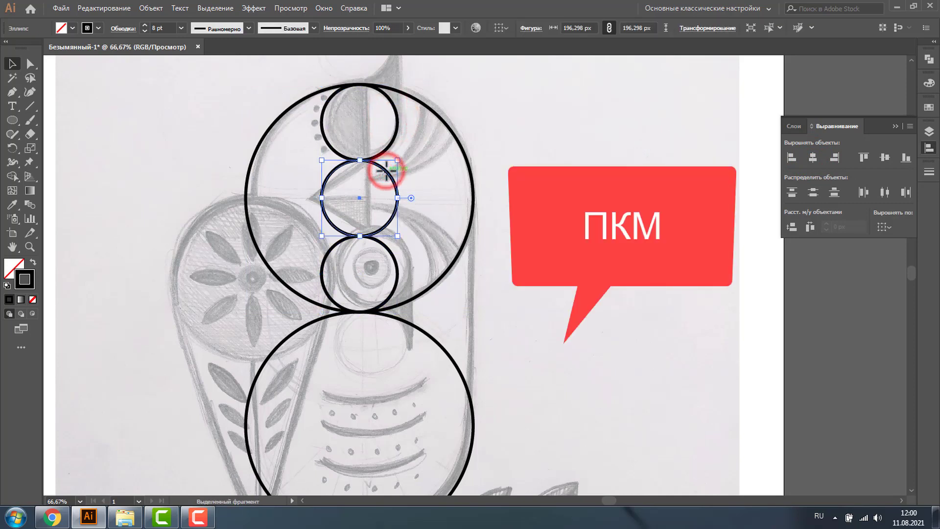
{"action": "key", "text": "Delete"}
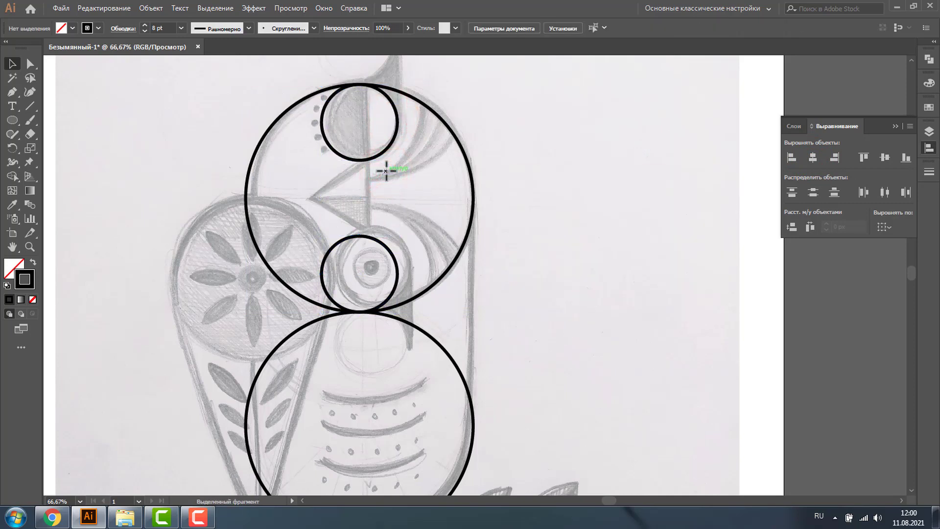
{"action": "left_click", "coordinate": [30, 247]}
{"action": "left_click_drag", "start_coordinate": [236, 127], "coordinate": [451, 259]}
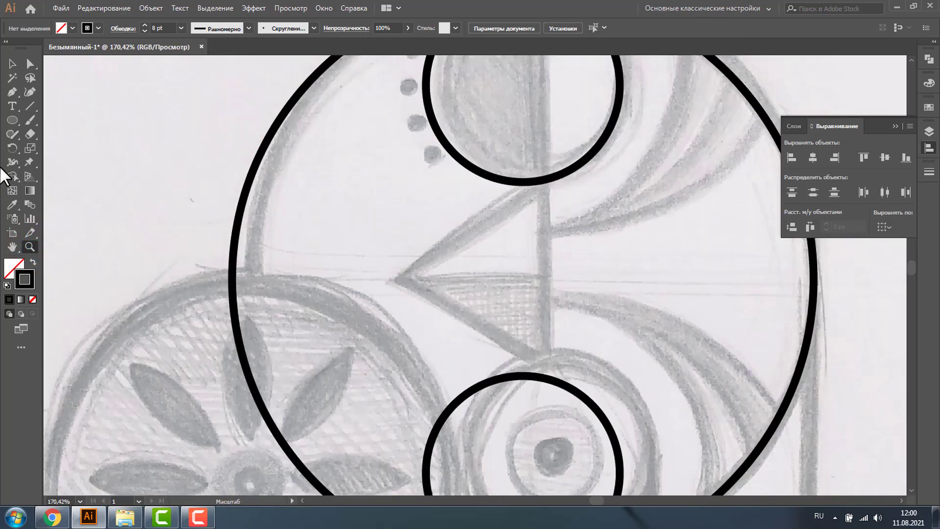
Draw a three-sided polygon and give it a Round Join stroke.
{"action": "left_click", "coordinate": [9, 119]}
{"action": "left_click", "coordinate": [62, 162]}
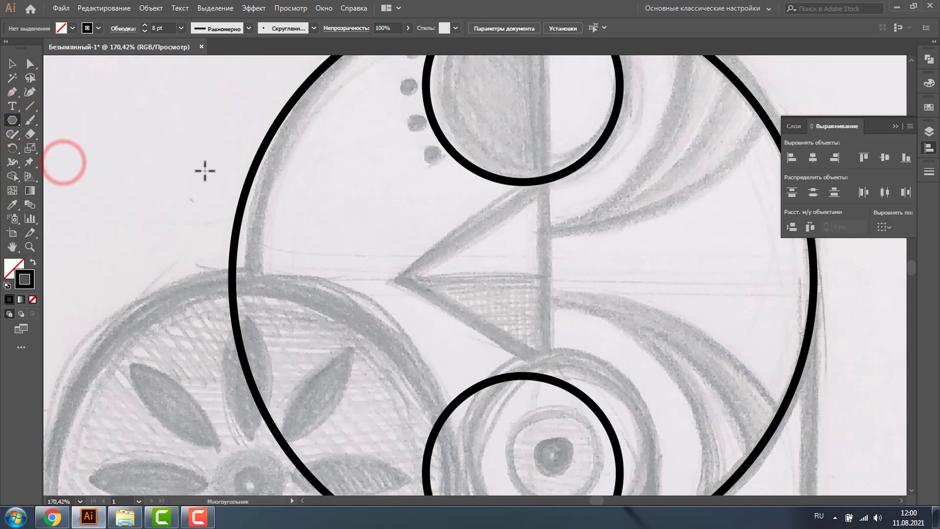
{"action": "left_click", "coordinate": [210, 165]}
{"action": "mouse_move", "coordinate": [210, 166]}
{"action": "left_mouse_down"}
{"action": "mouse_move", "coordinate": [249, 209]}
{"action": "mouse_move", "coordinate": [291, 215]}
{"action": "left_mouse_up"}
{"action": "key", "text": "Down"}
{"action": "key", "text": "Down"}
{"action": "key", "text": "Down"}
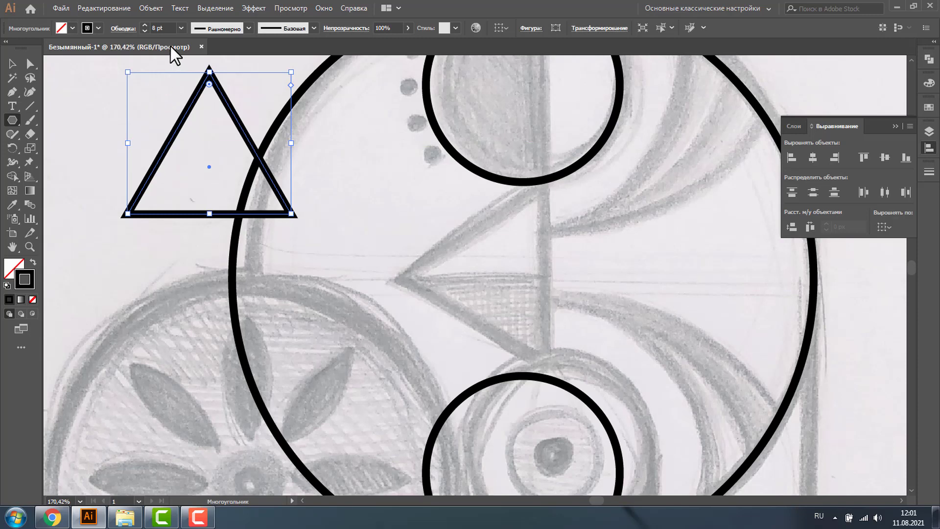
{"action": "left_click", "coordinate": [929, 171]}
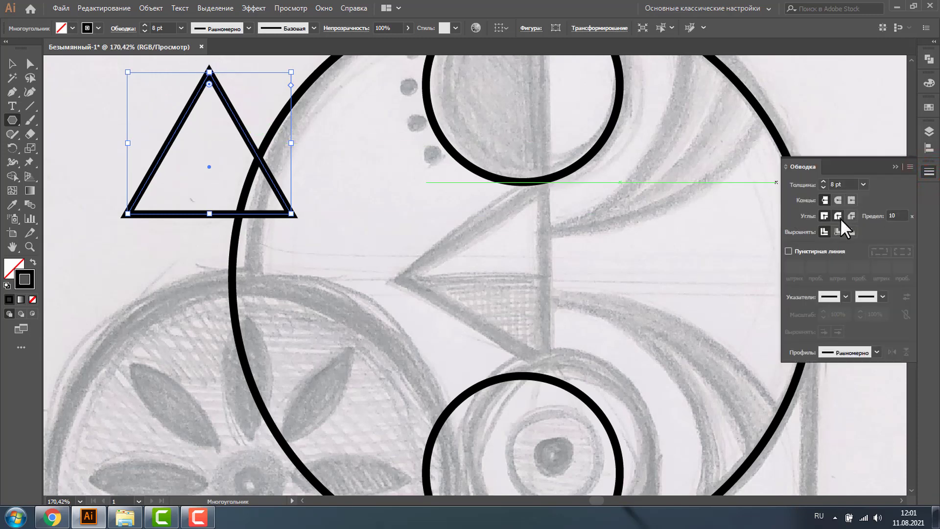
{"action": "left_click", "coordinate": [838, 216]}
Rotate the triangle 90° to point left and fit it between the two small circles.
{"action": "left_click", "coordinate": [12, 64]}
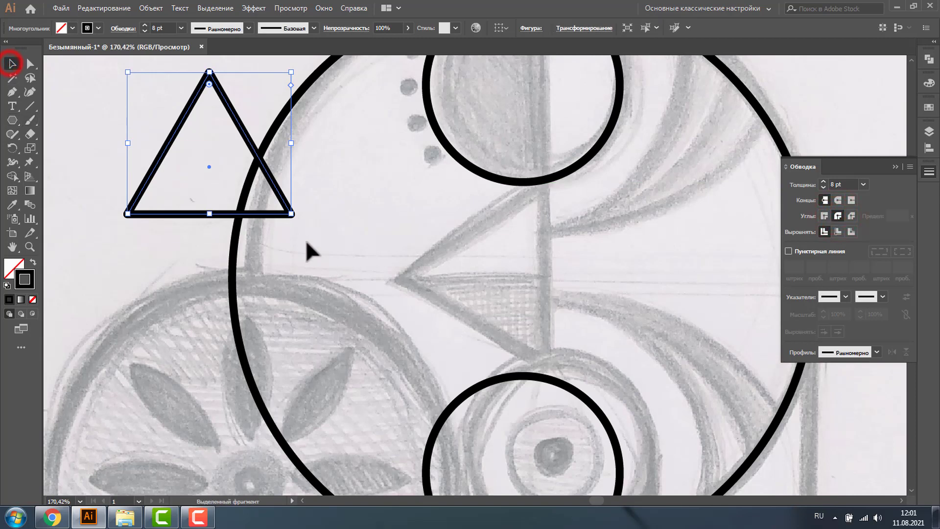
{"action": "left_click_drag", "start_coordinate": [294, 216], "coordinate": [255, 86]}
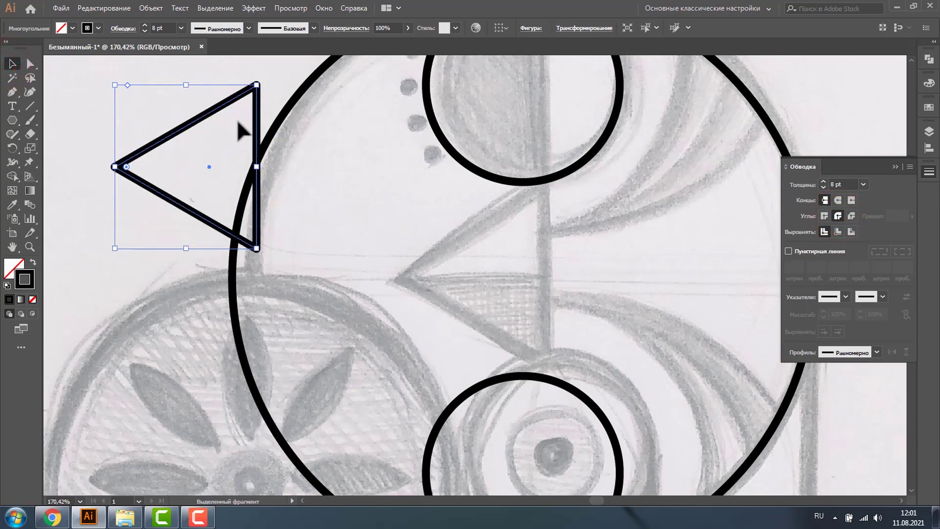
{"action": "mouse_move", "coordinate": [255, 121]}
{"action": "left_mouse_down"}
{"action": "mouse_move", "coordinate": [472, 232]}
{"action": "mouse_move", "coordinate": [524, 223]}
{"action": "left_mouse_up"}
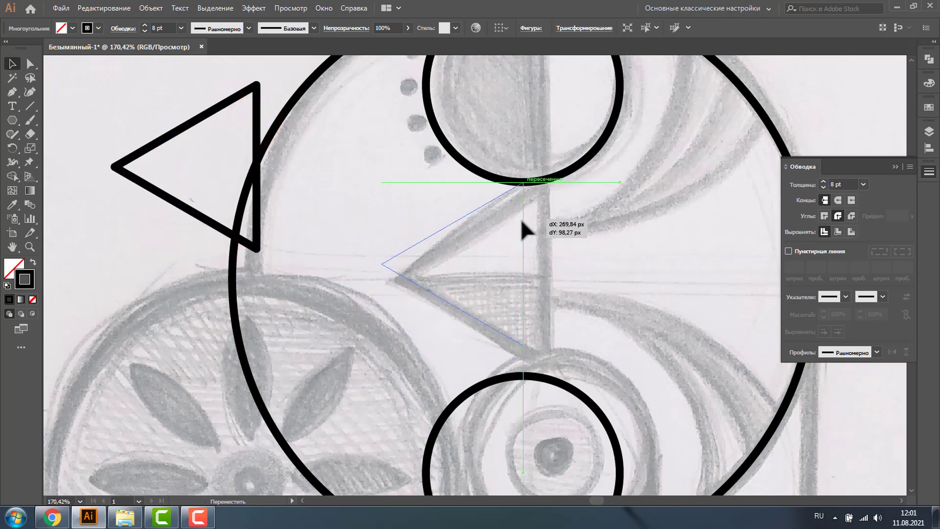
{"action": "left_click_drag", "start_coordinate": [523, 223], "coordinate": [524, 224]}
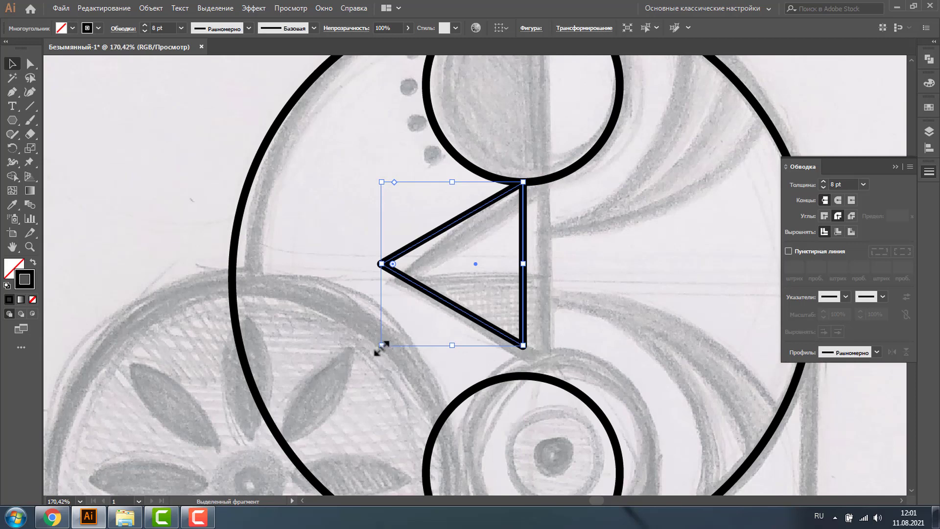
{"action": "left_click_drag", "start_coordinate": [382, 345], "coordinate": [355, 376]}
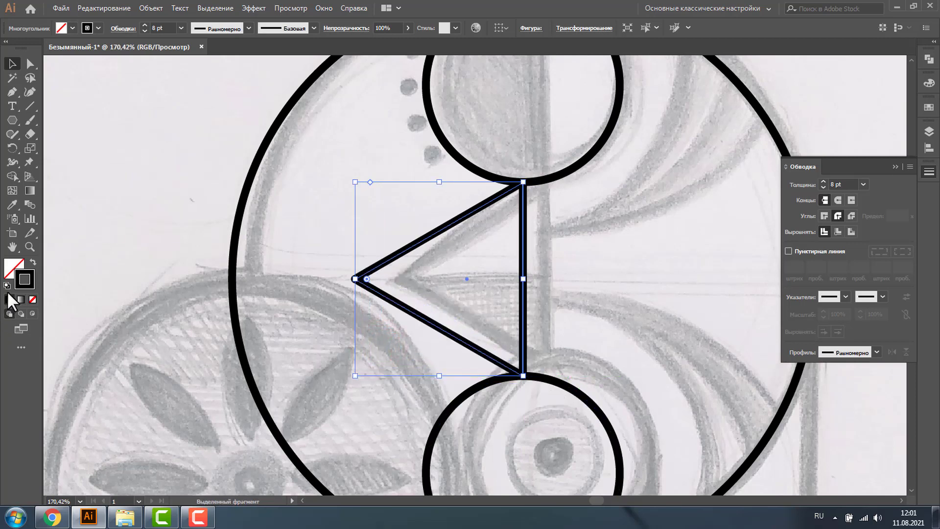
{"action": "left_click", "coordinate": [29, 246]}
{"action": "left_click", "coordinate": [486, 288], "text": "alt"}
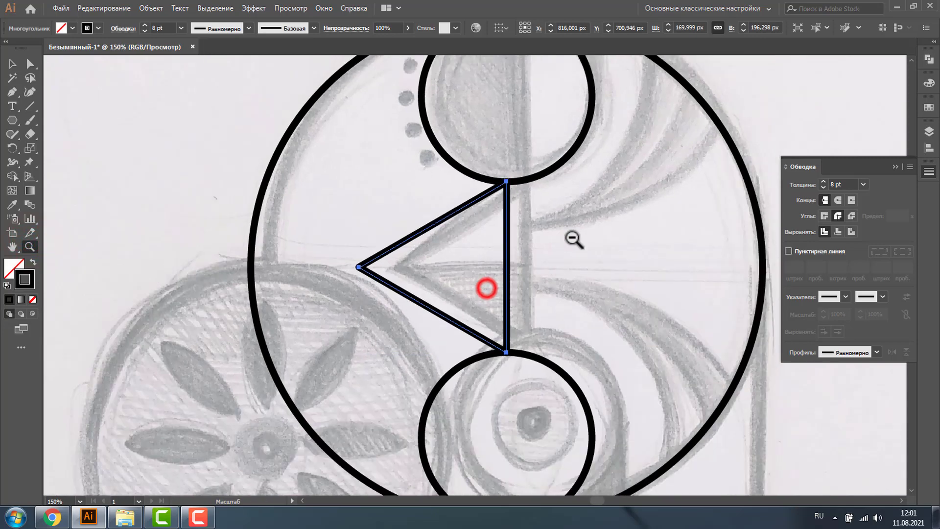
{"action": "left_click", "coordinate": [574, 228], "text": "alt"}
{"action": "left_click", "coordinate": [573, 228], "text": "alt"}
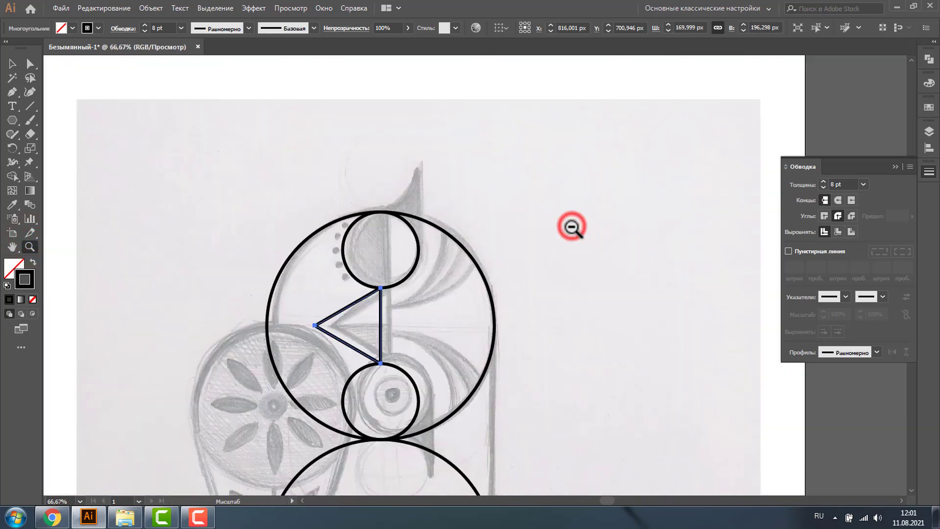
{"action": "left_click", "coordinate": [477, 309], "text": "alt"}
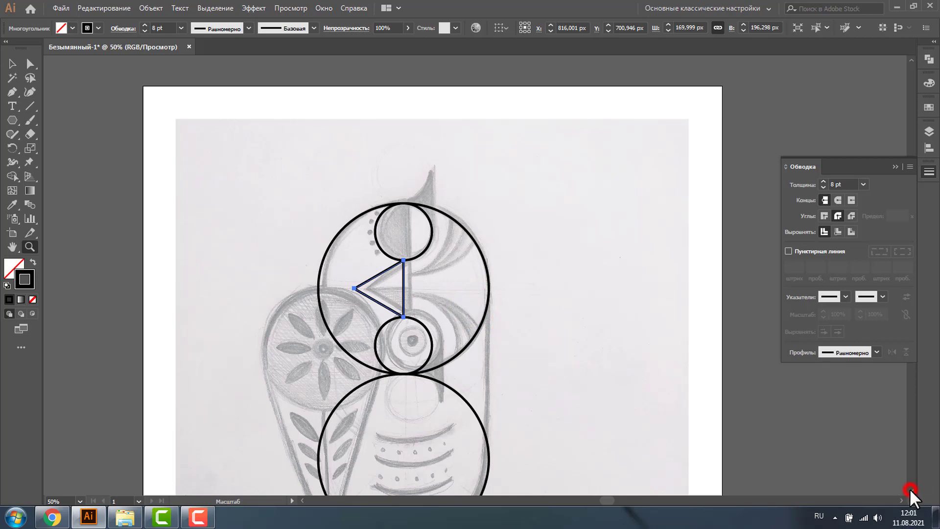
{"action": "left_click", "coordinate": [909, 489]}
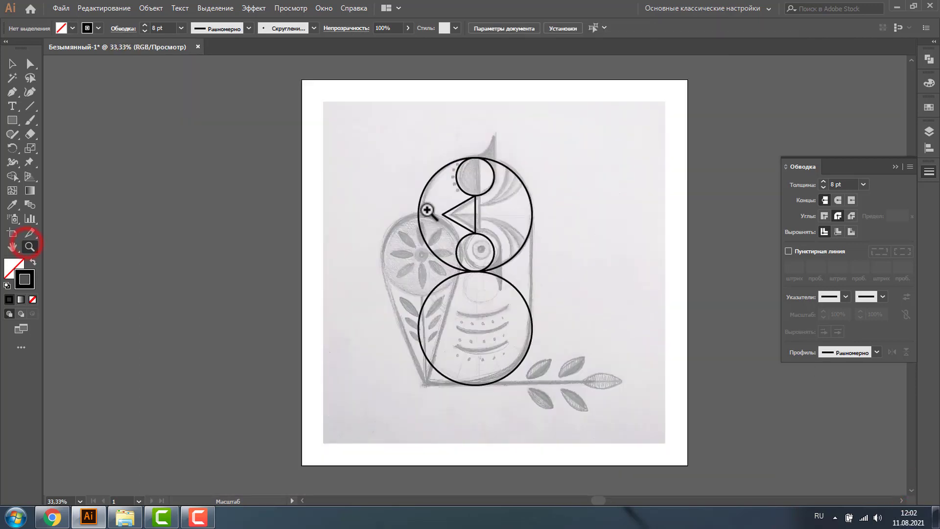
{"action": "left_click_drag", "start_coordinate": [398, 202], "coordinate": [548, 345]}
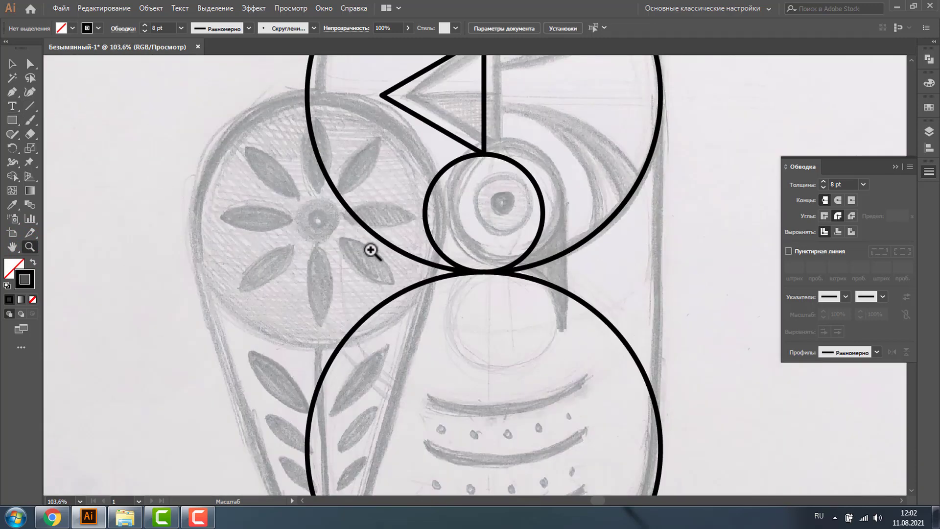
{"action": "key", "text": "m"}
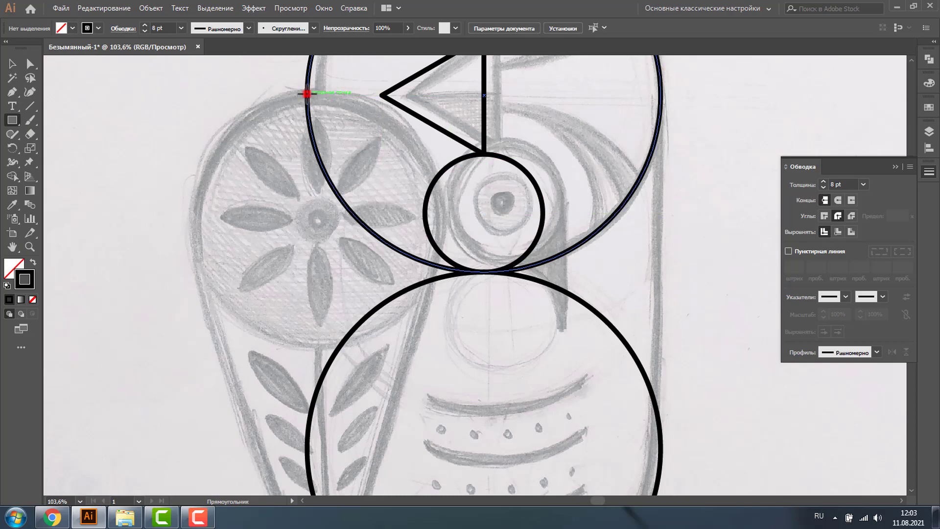
Draw a rectangle across the circles' width and stretch it down to the lower circle's centre line.
{"action": "mouse_move", "coordinate": [306, 93]}
{"action": "left_mouse_down"}
{"action": "mouse_move", "coordinate": [661, 108]}
{"action": "mouse_move", "coordinate": [661, 128]}
{"action": "left_mouse_up"}
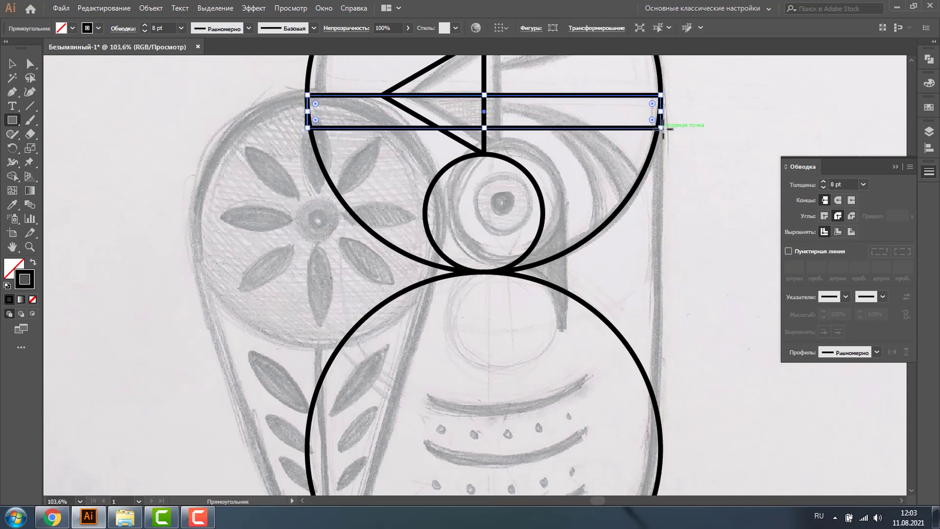
{"action": "left_click", "coordinate": [12, 62]}
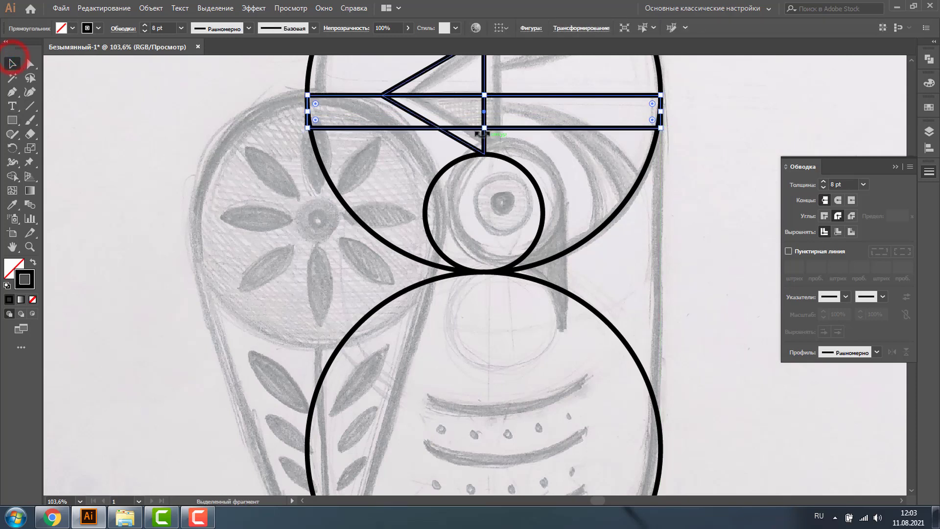
{"action": "mouse_move", "coordinate": [484, 127]}
{"action": "left_mouse_down"}
{"action": "mouse_move", "coordinate": [477, 470]}
{"action": "mouse_move", "coordinate": [478, 429]}
{"action": "left_mouse_up"}
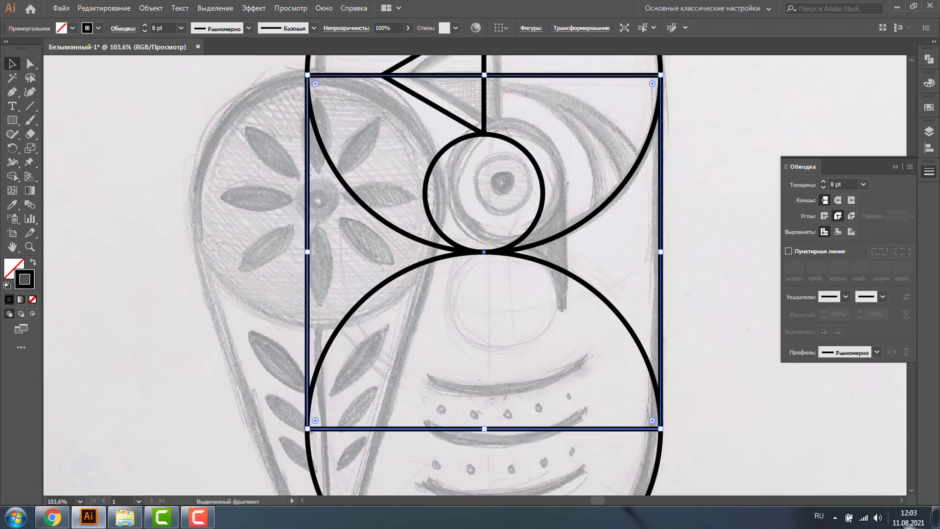
{"action": "left_click", "coordinate": [911, 491]}
{"action": "left_click_drag", "start_coordinate": [909, 488], "coordinate": [909, 489]}
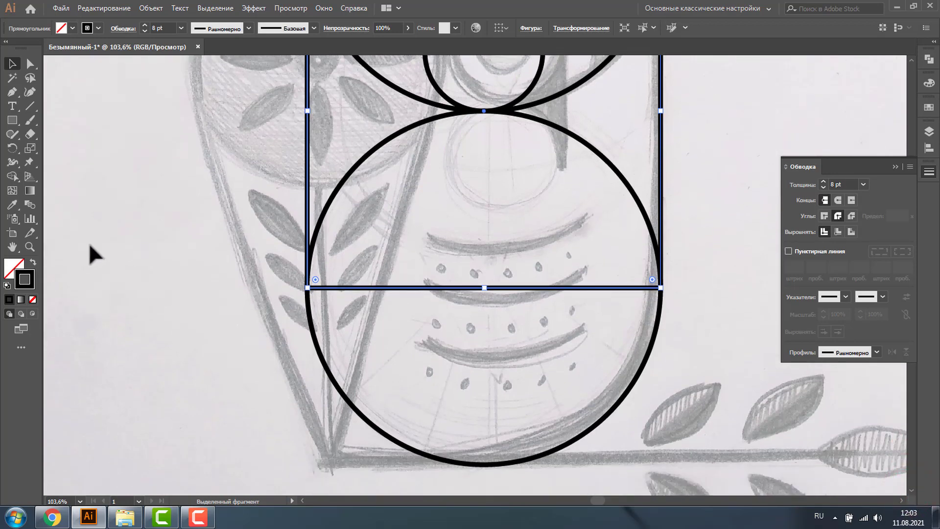
Check the rectangle's lower-left corner in Outline view, then zoom in on the lower body circle.
{"action": "key", "text": "ctrl+y"}
{"action": "left_click", "coordinate": [30, 247]}
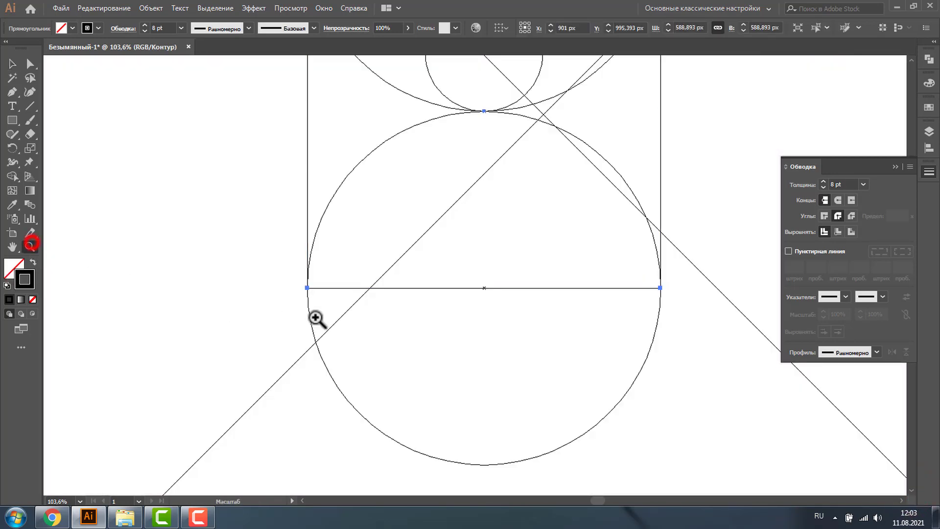
{"action": "left_click_drag", "start_coordinate": [296, 274], "coordinate": [351, 311]}
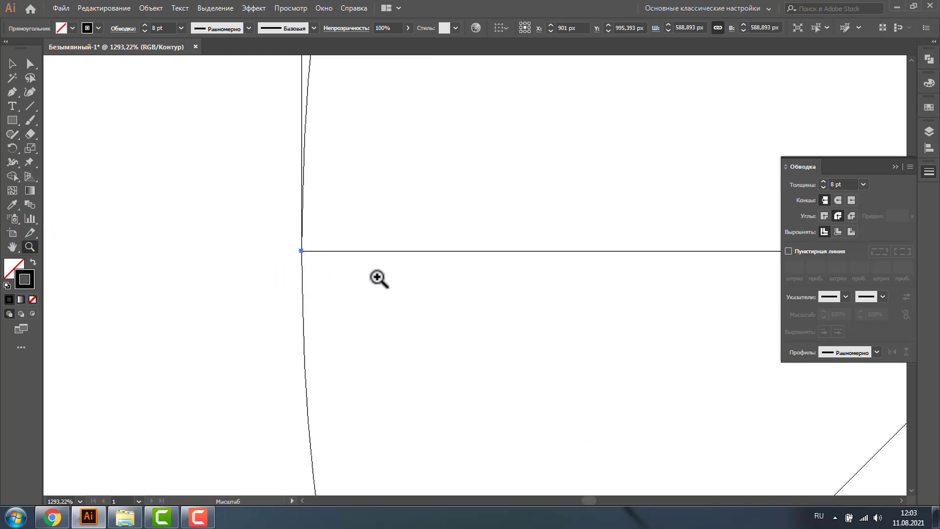
{"action": "key", "text": "ctrl+y"}
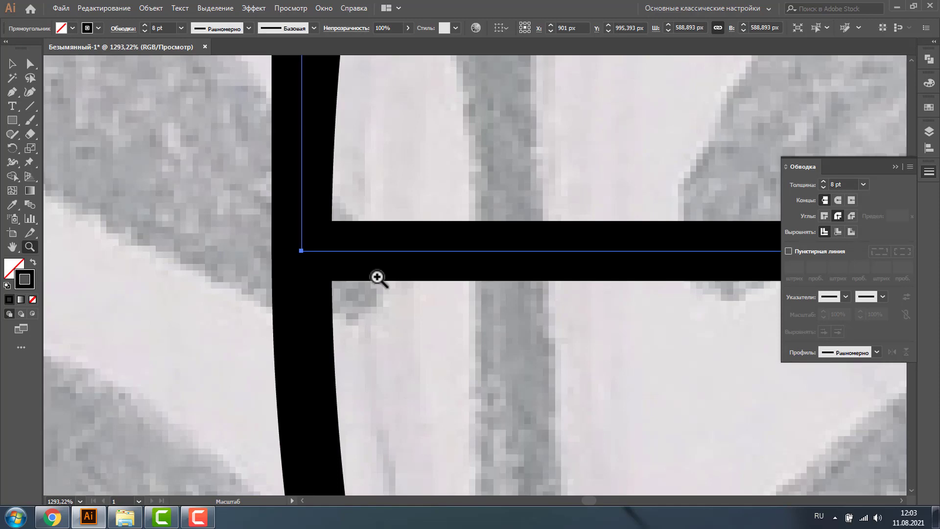
{"action": "left_click", "coordinate": [377, 277], "text": "alt"}
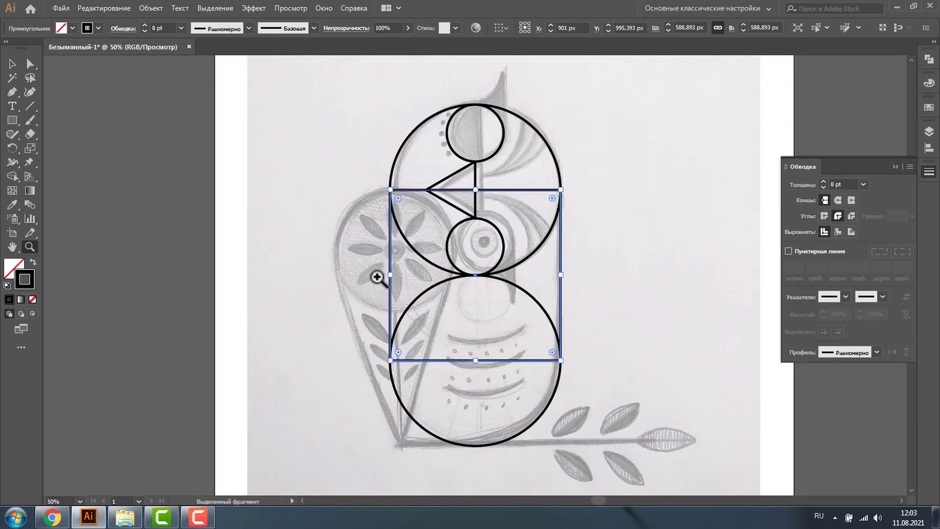
{"action": "left_click_drag", "start_coordinate": [380, 324], "coordinate": [592, 471]}
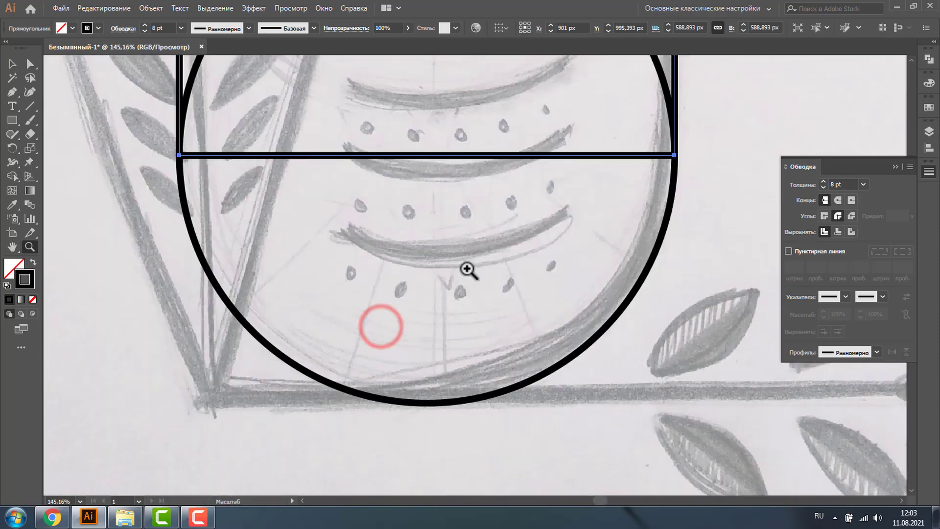
Draw a square in the body circle's lower-left quarter, its top snapped to the rectangle's bottom edge.
{"action": "left_click", "coordinate": [11, 120]}
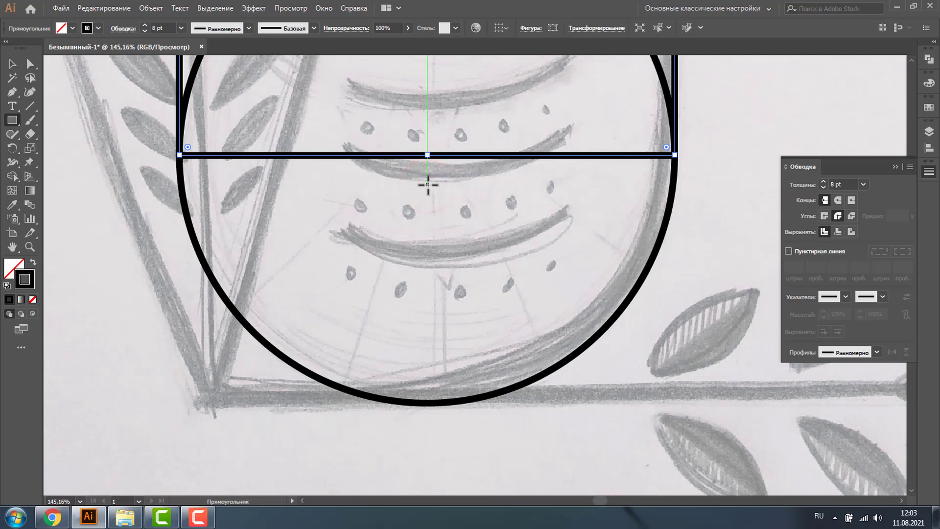
{"action": "left_click_drag", "start_coordinate": [428, 184], "coordinate": [183, 387]}
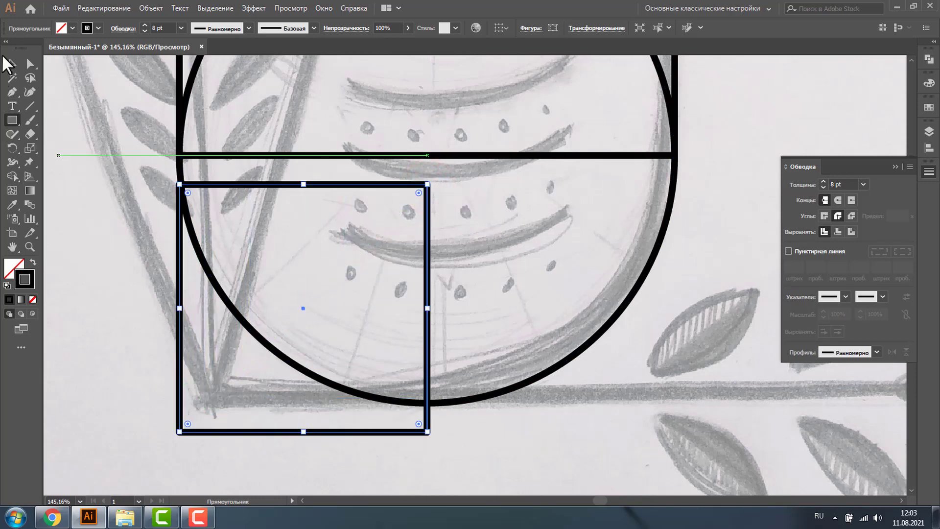
{"action": "left_click", "coordinate": [13, 63]}
{"action": "left_click_drag", "start_coordinate": [383, 189], "coordinate": [382, 158]}
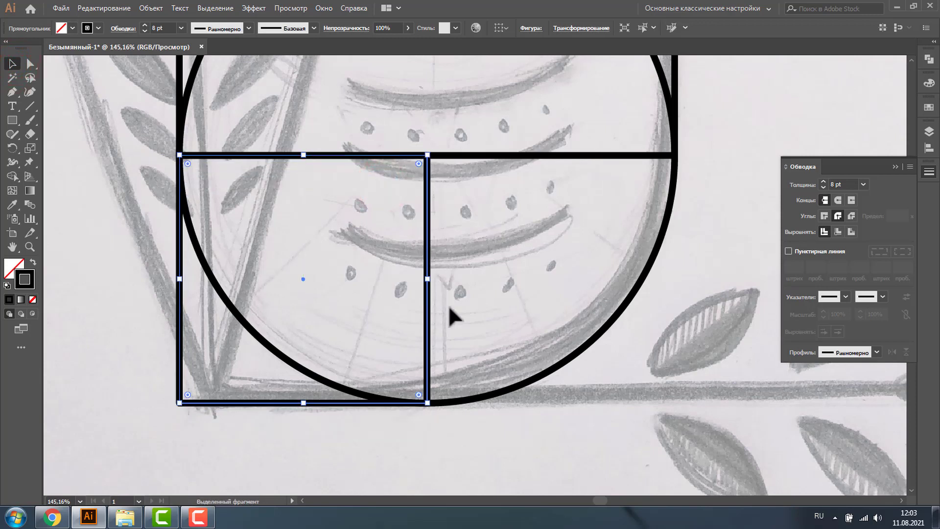
{"action": "left_click", "coordinate": [30, 246]}
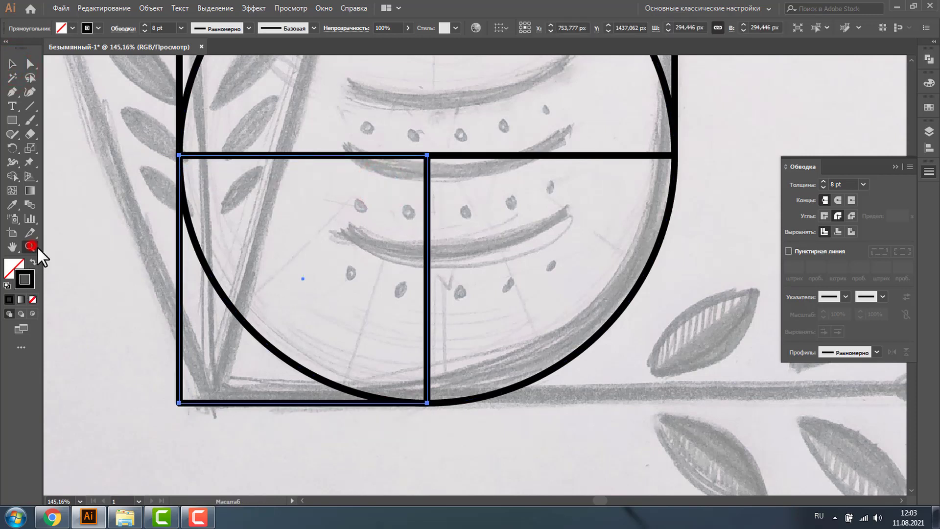
{"action": "left_click", "coordinate": [508, 263], "text": "alt"}
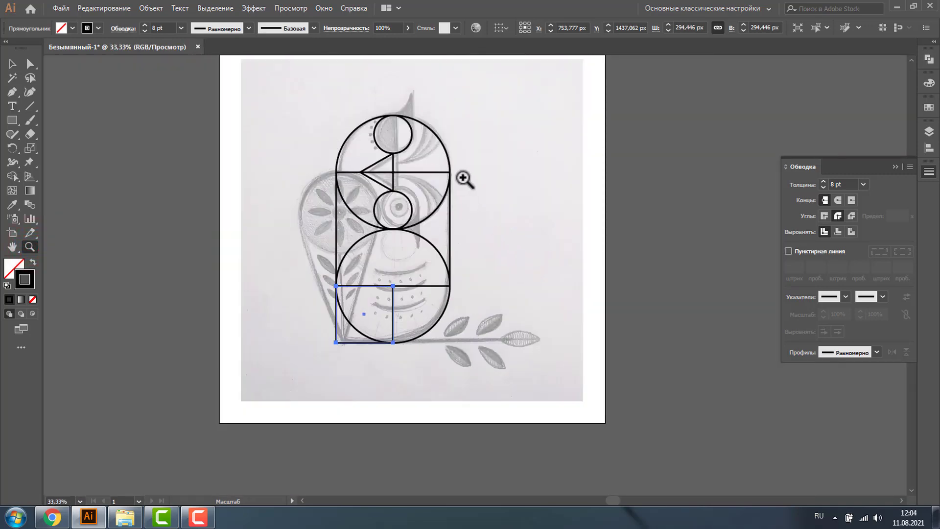
Unite the body rectangle, lower circle and small square with Pathfinder into one outline with a rounded lower-right corner.
{"action": "left_click", "coordinate": [12, 63]}
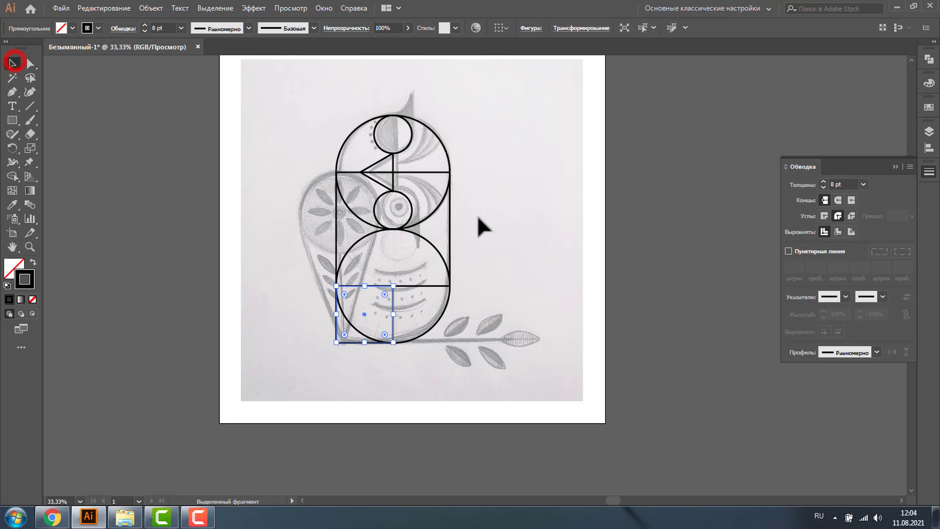
{"action": "left_click", "coordinate": [451, 217]}
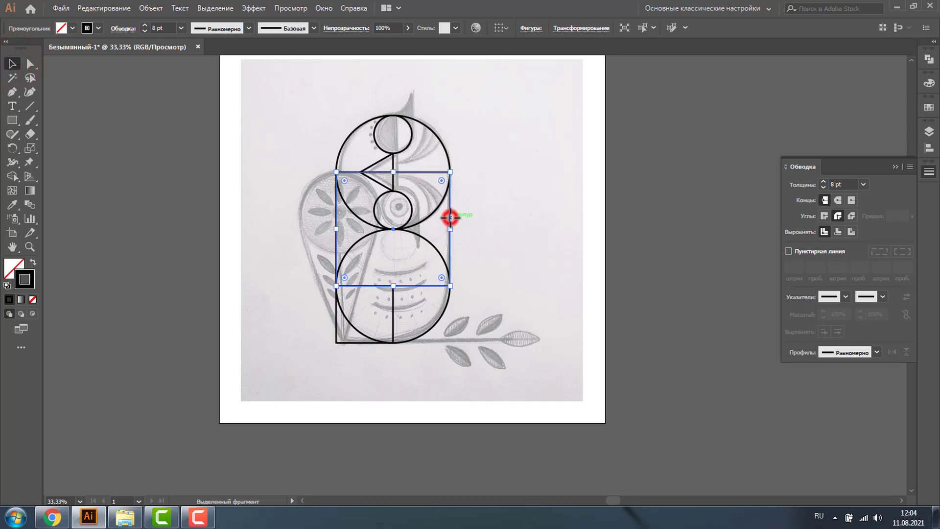
{"action": "left_click", "coordinate": [431, 243], "text": "shift"}
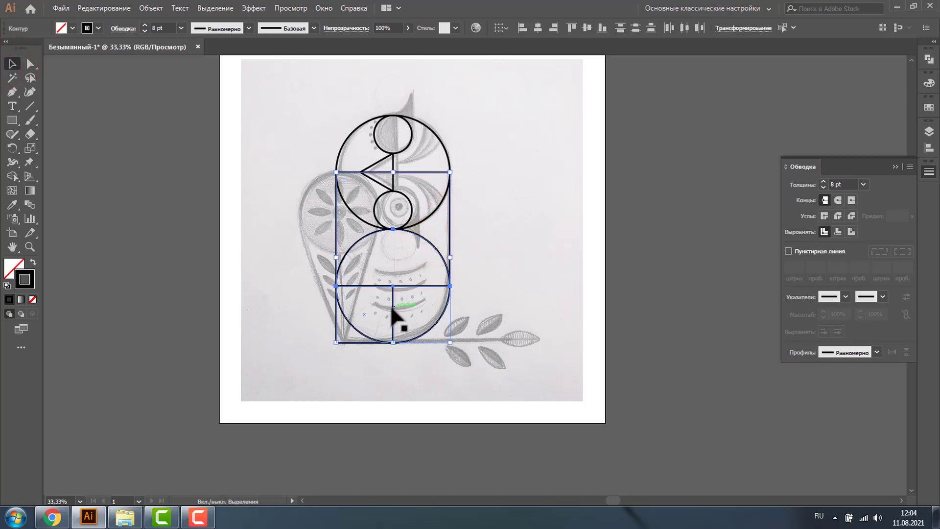
{"action": "left_click", "coordinate": [393, 309], "text": "shift"}
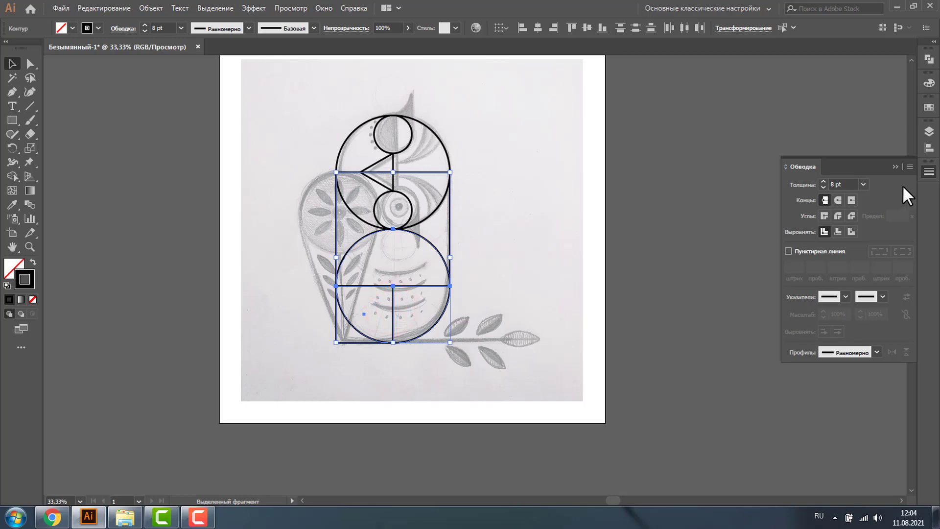
{"action": "left_click", "coordinate": [929, 59]}
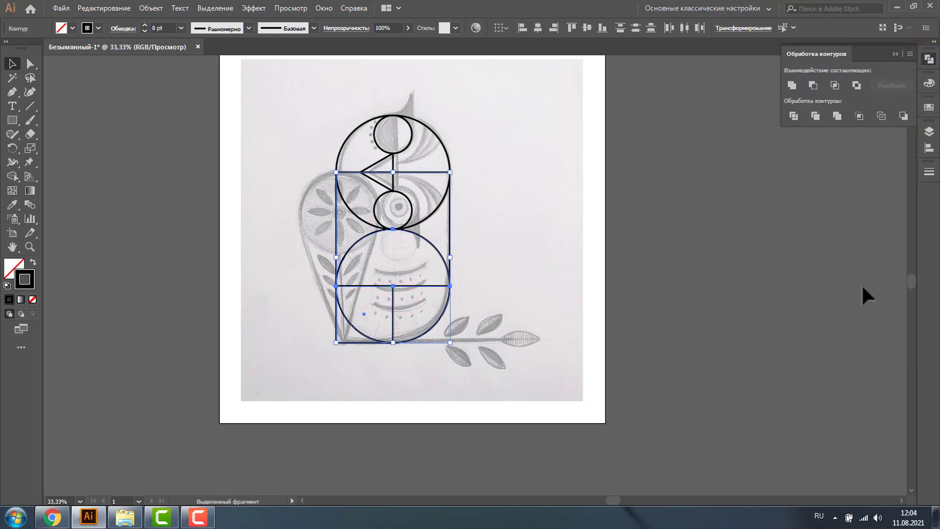
{"action": "left_click", "coordinate": [325, 6]}
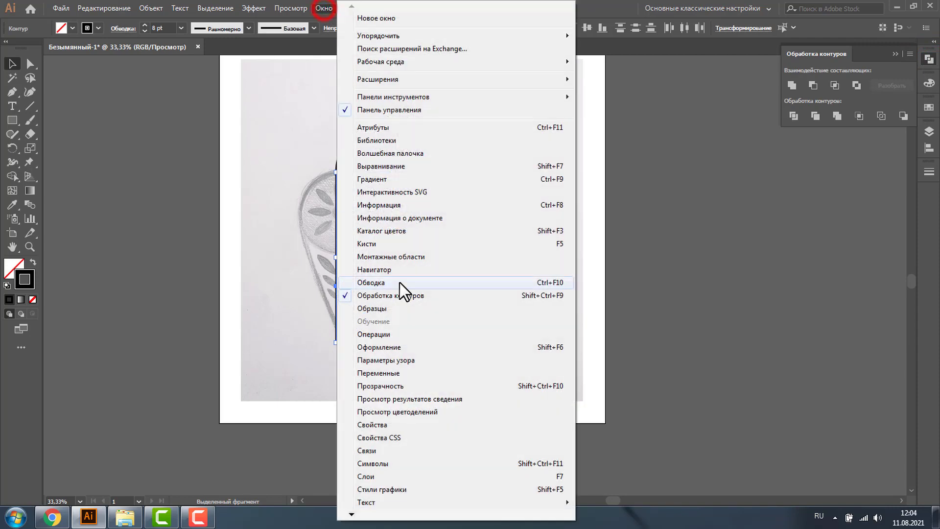
{"action": "left_click", "coordinate": [791, 85]}
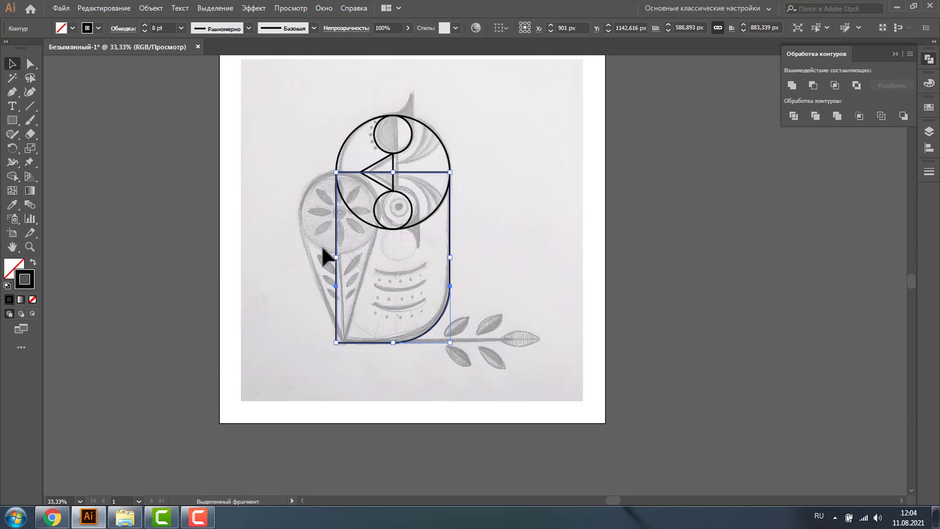
{"action": "left_click", "coordinate": [664, 269]}
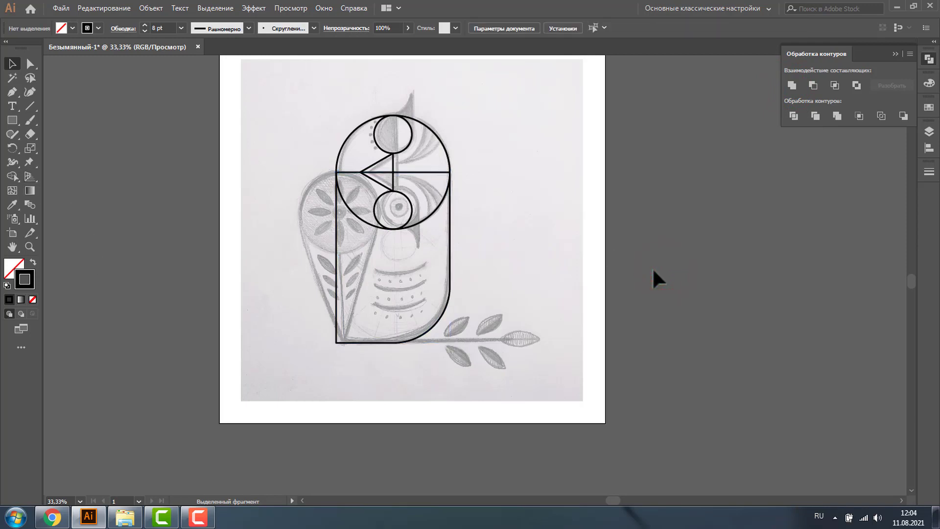
{"action": "left_click", "coordinate": [29, 247]}
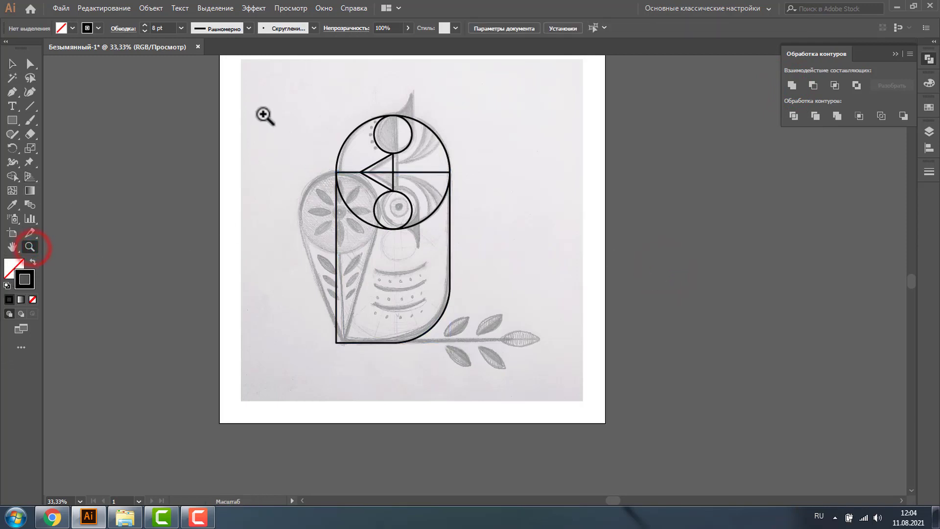
Scale a double-size copy of the lower eye circle with Alt-drag.
{"action": "mouse_move", "coordinate": [264, 128]}
{"action": "left_mouse_down"}
{"action": "mouse_move", "coordinate": [398, 290]}
{"action": "mouse_move", "coordinate": [608, 393]}
{"action": "left_mouse_up"}
{"action": "key", "text": "v"}
{"action": "left_click", "coordinate": [438, 215]}
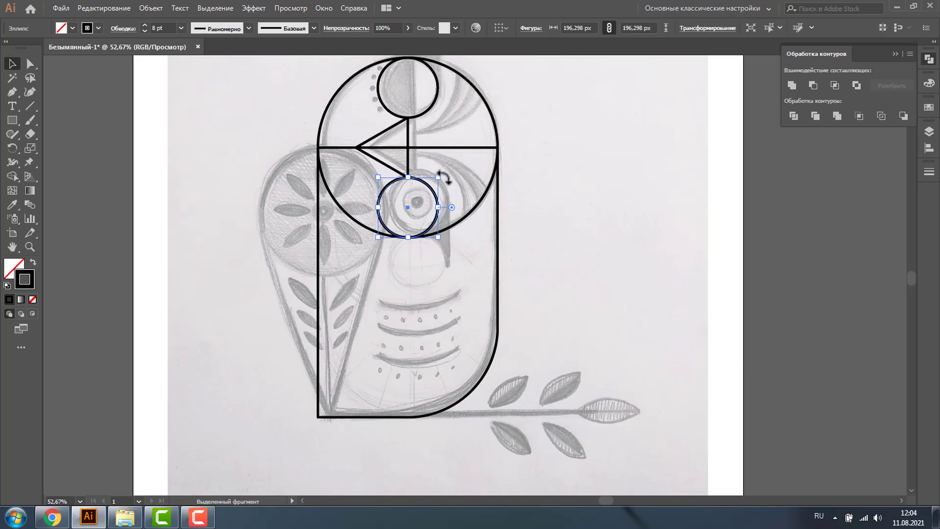
{"action": "left_click_drag", "start_coordinate": [439, 178], "coordinate": [515, 122]}
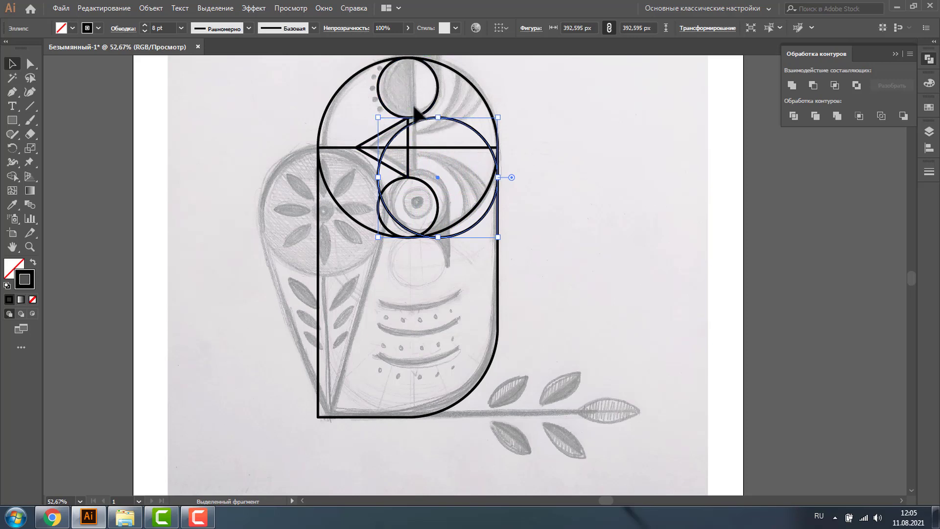
Move the large circle onto the wing flower, centred on the body's left edge.
{"action": "left_click", "coordinate": [12, 64]}
{"action": "mouse_move", "coordinate": [463, 123]}
{"action": "left_mouse_down"}
{"action": "mouse_move", "coordinate": [343, 162]}
{"action": "mouse_move", "coordinate": [349, 155]}
{"action": "left_mouse_up"}
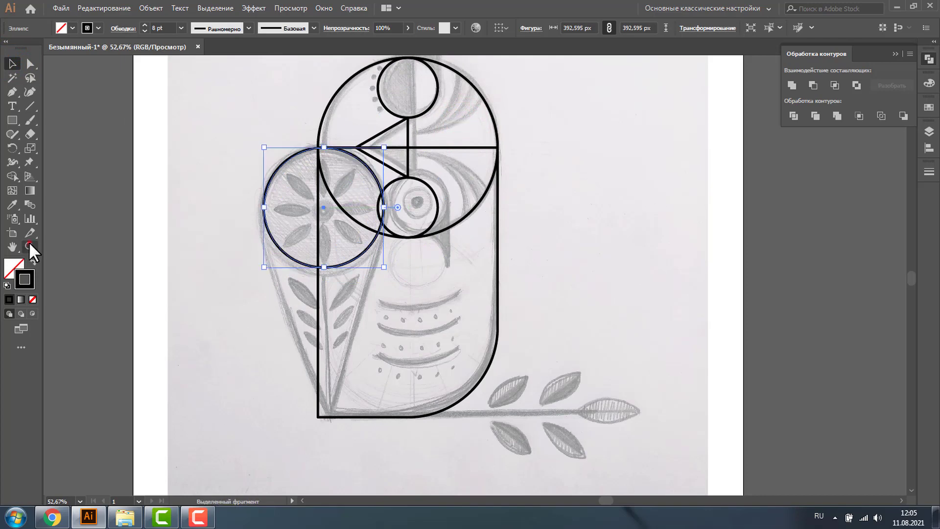
{"action": "left_click", "coordinate": [30, 247]}
{"action": "left_click_drag", "start_coordinate": [235, 128], "coordinate": [508, 315]}
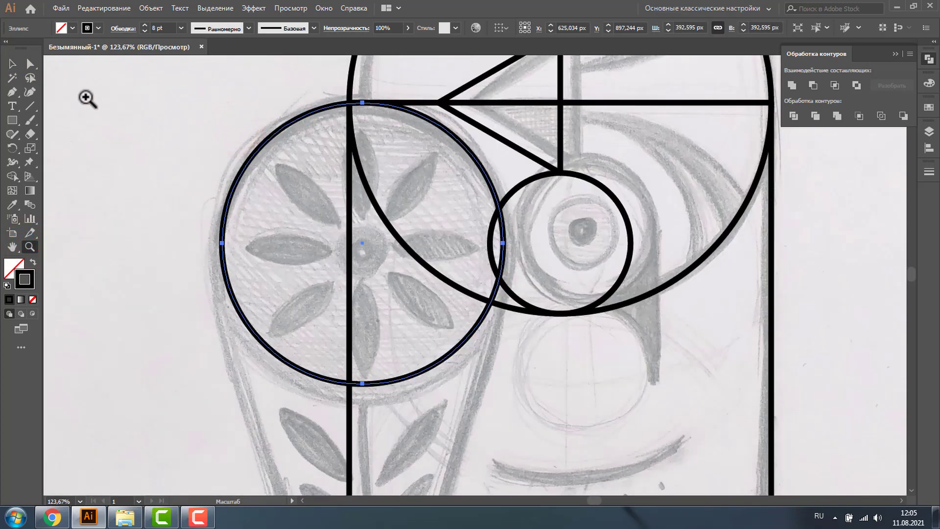
{"action": "left_click", "coordinate": [13, 61]}
{"action": "left_click_drag", "start_coordinate": [360, 242], "coordinate": [350, 243]}
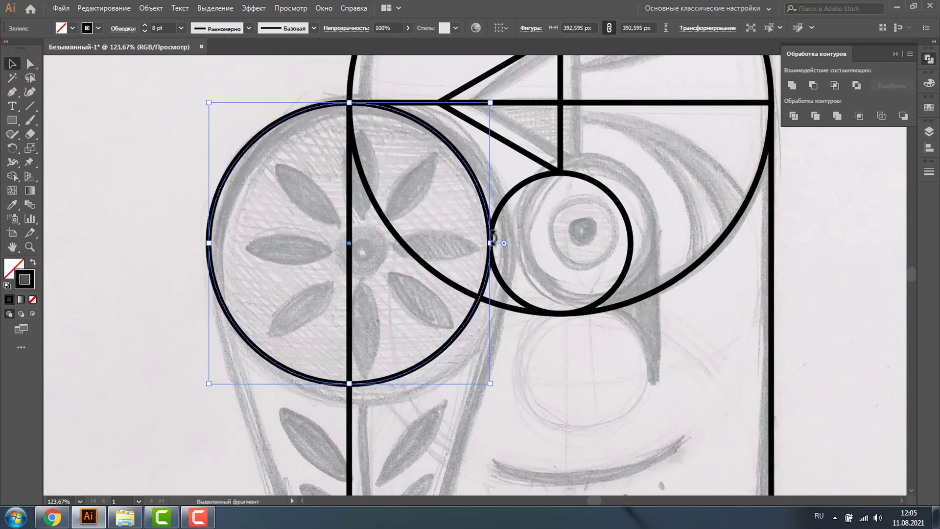
{"action": "left_click", "coordinate": [28, 245]}
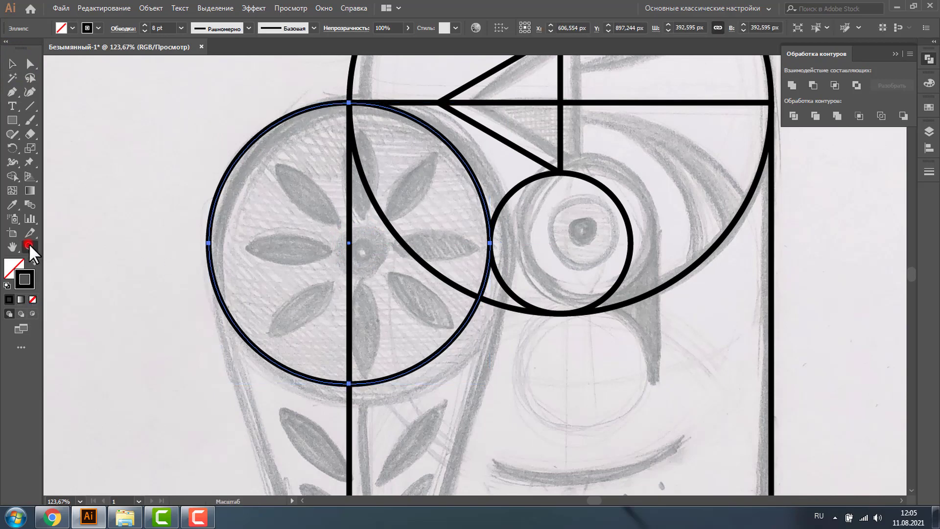
{"action": "left_click", "coordinate": [477, 297], "text": "alt"}
{"action": "left_click", "coordinate": [443, 297], "text": "alt"}
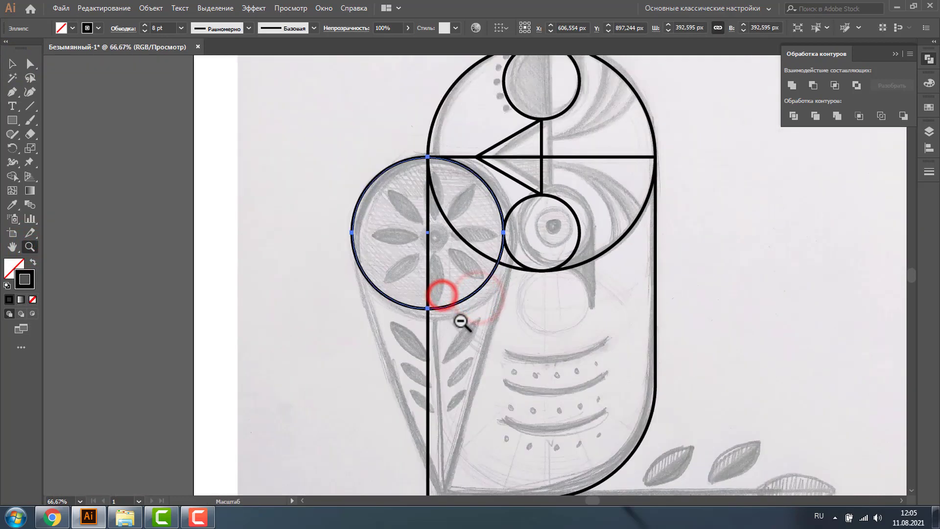
{"action": "left_click", "coordinate": [460, 318], "text": "alt"}
{"action": "key", "text": "v"}
{"action": "key", "text": "ctrl+shift+a"}
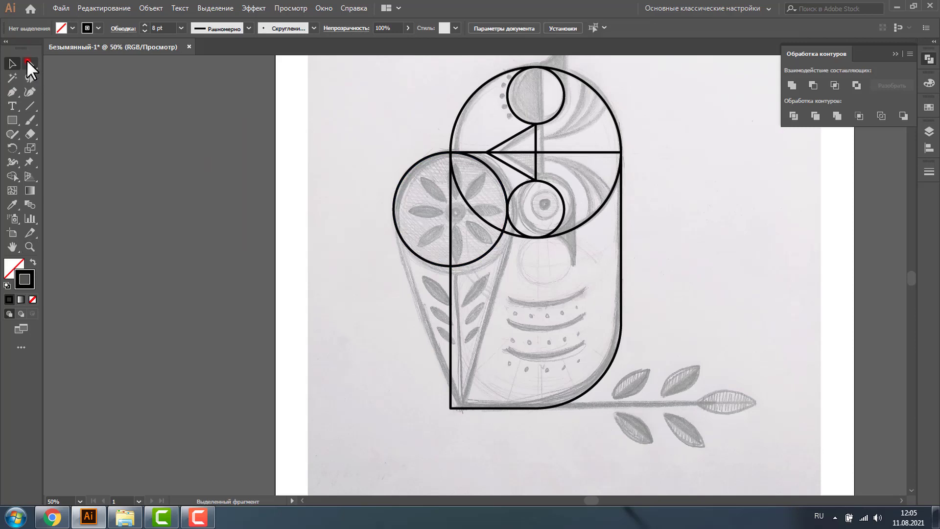
{"action": "left_click", "coordinate": [30, 64]}
{"action": "left_click", "coordinate": [450, 265]}
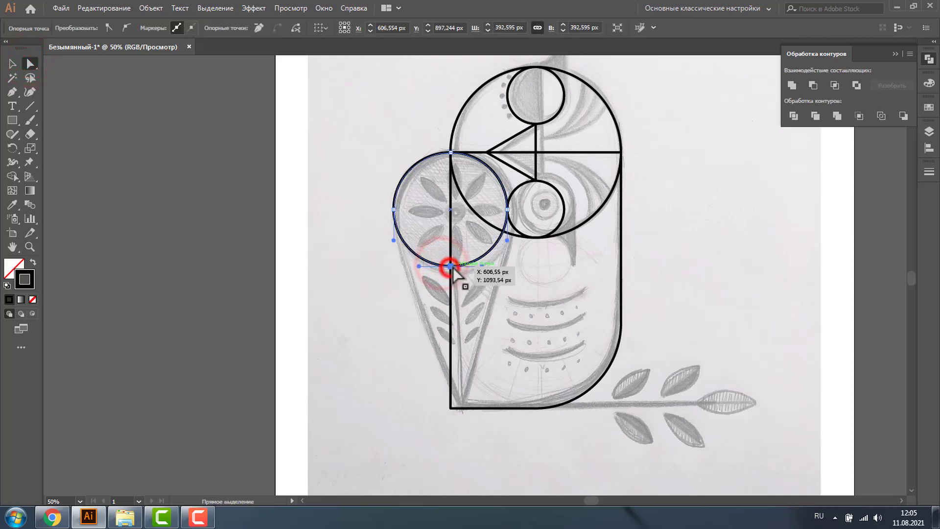
{"action": "left_click_drag", "start_coordinate": [451, 267], "coordinate": [451, 407]}
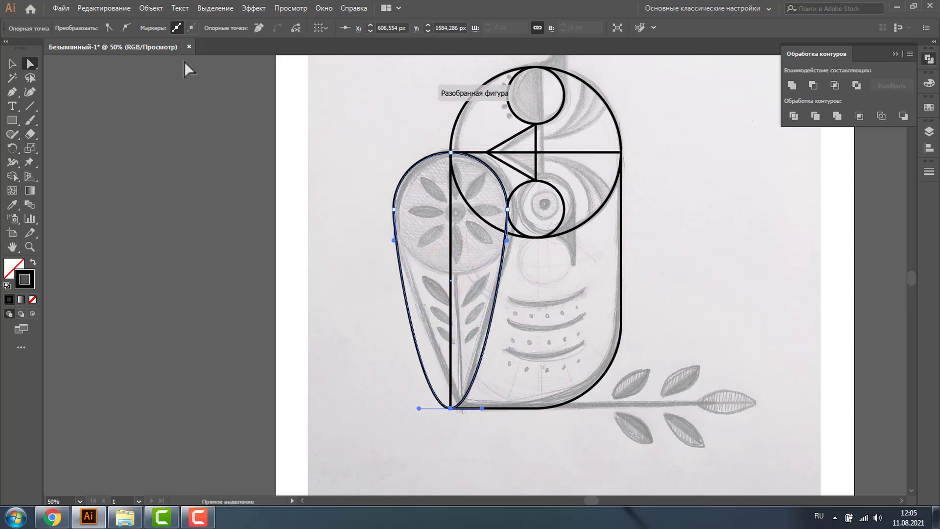
{"action": "left_click", "coordinate": [108, 28]}
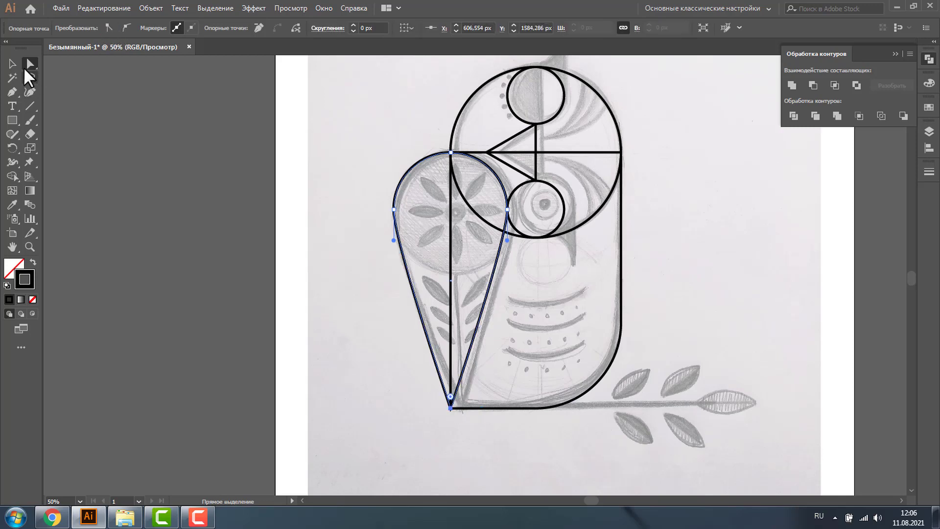
{"action": "left_click", "coordinate": [13, 64]}
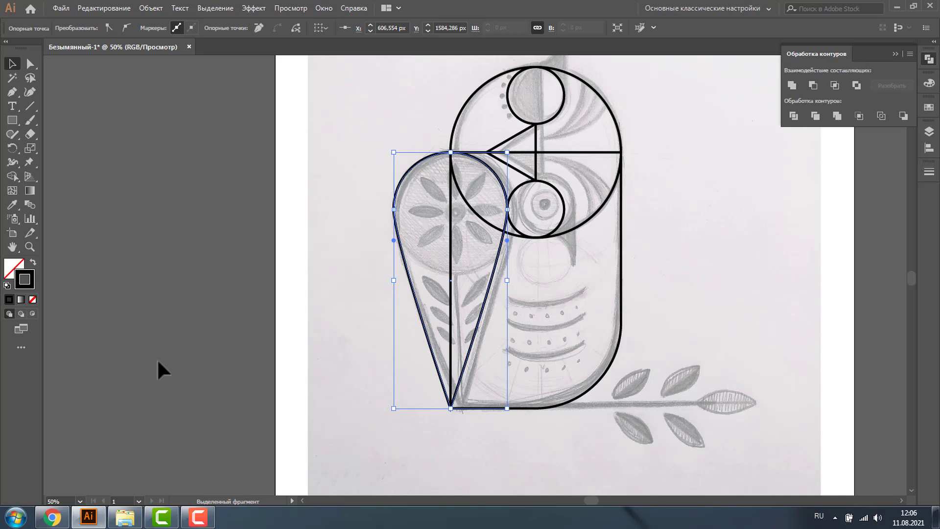
{"action": "key", "text": "ctrl+z"}
{"action": "key", "text": "ctrl+z"}
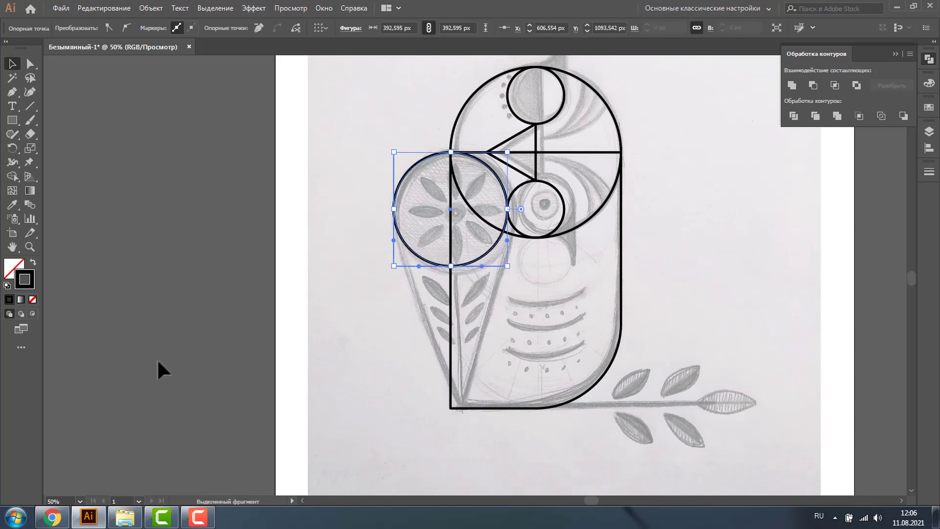
Make a smaller copy inside the wing circle.
{"action": "left_click", "coordinate": [332, 156]}
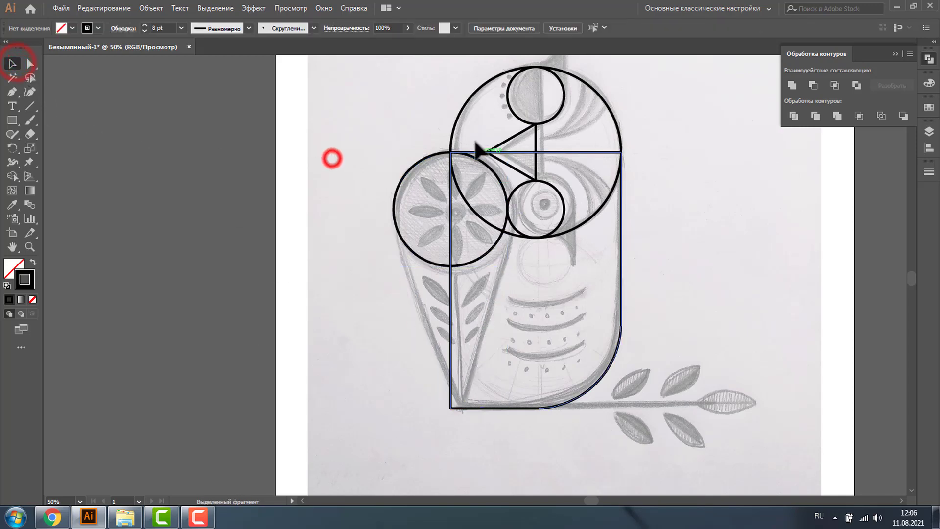
{"action": "left_click", "coordinate": [483, 259]}
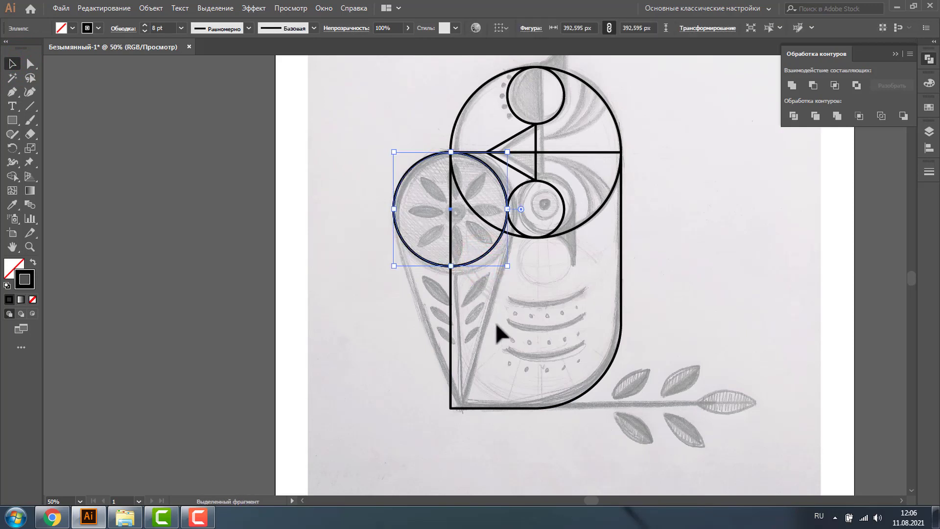
{"action": "left_click_drag", "start_coordinate": [508, 151], "coordinate": [494, 160]}
Pull the outer wing circle's bottom anchor down and convert it to a sharp corner, forming a teardrop.
{"action": "left_click", "coordinate": [457, 265]}
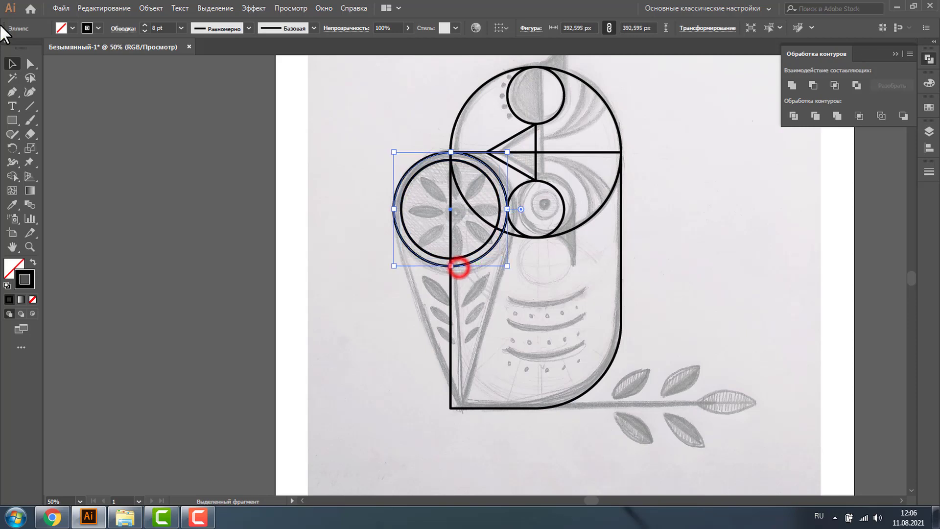
{"action": "key", "text": "a"}
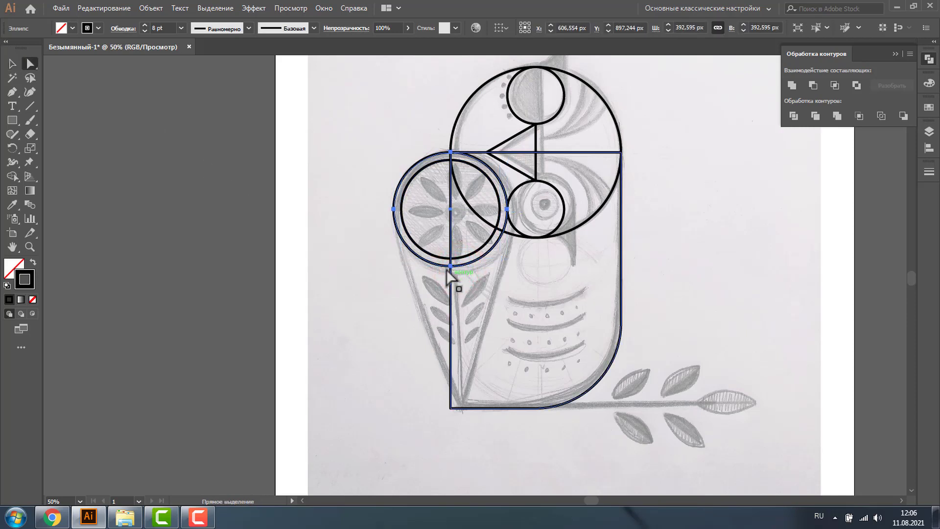
{"action": "left_click", "coordinate": [450, 266]}
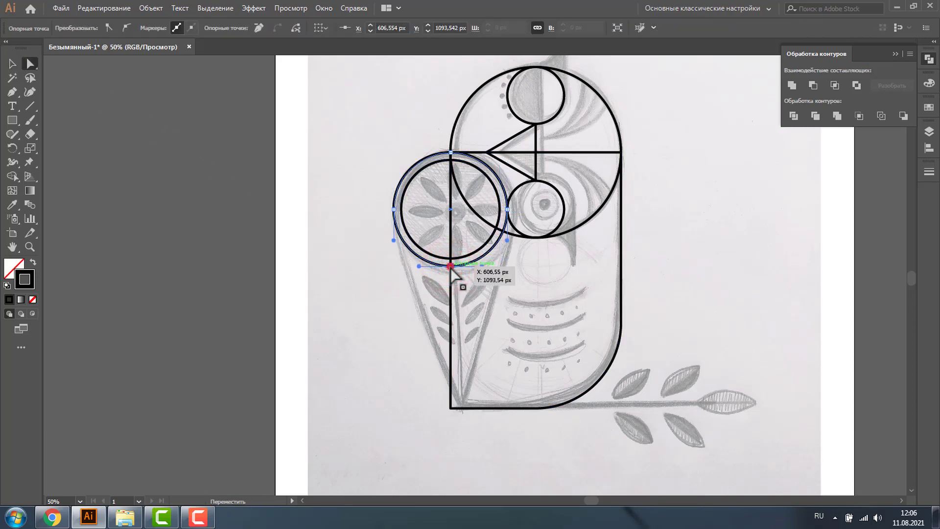
{"action": "left_click_drag", "start_coordinate": [450, 267], "coordinate": [452, 407]}
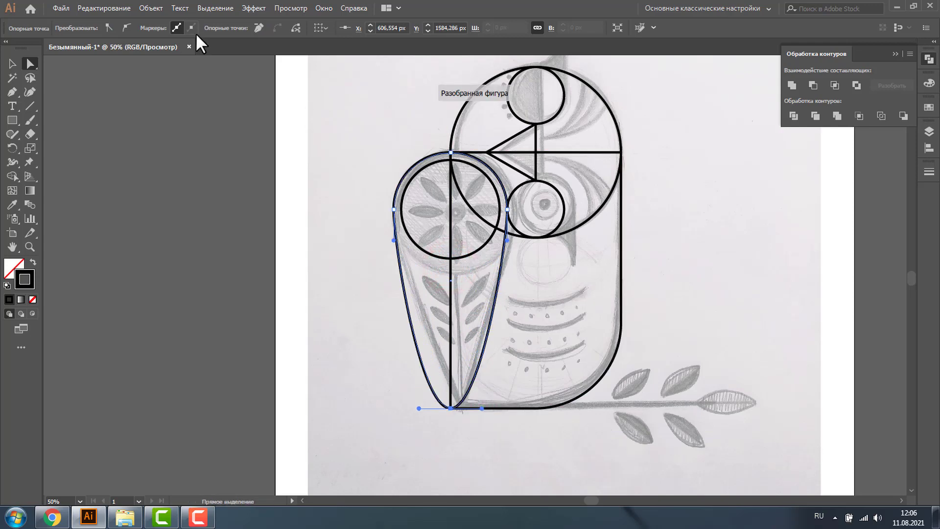
{"action": "left_click", "coordinate": [108, 28]}
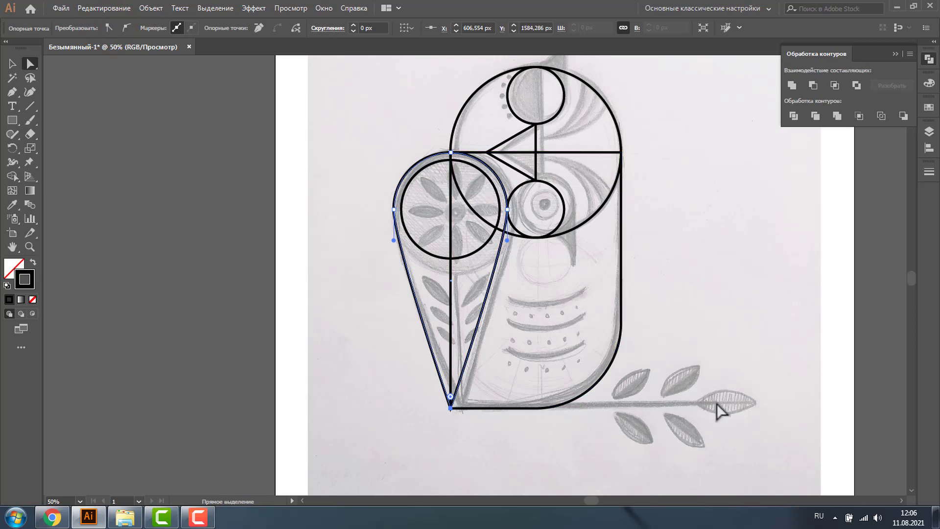
Draw a horizontal branch line along the sketched stem and place an eye-circle copy beside the leaves.
{"action": "left_click", "coordinate": [30, 105]}
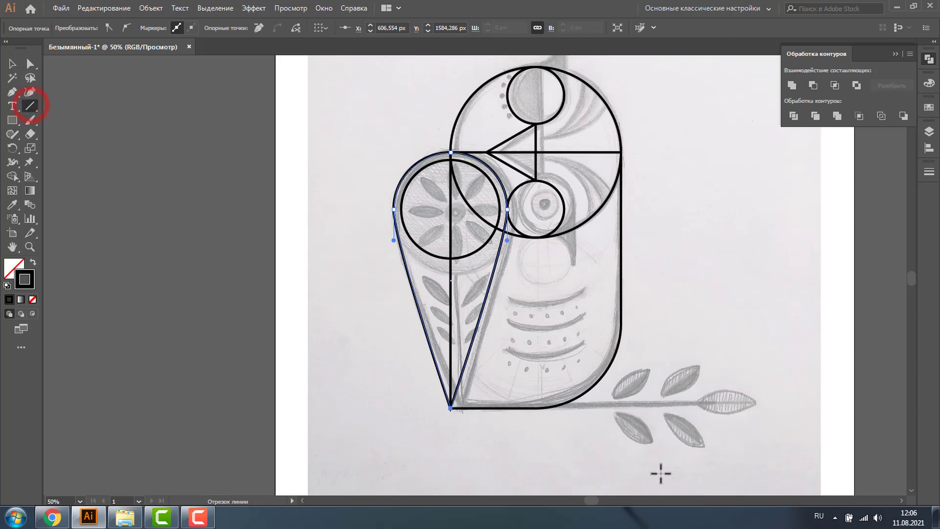
{"action": "left_click_drag", "start_coordinate": [537, 409], "coordinate": [723, 416]}
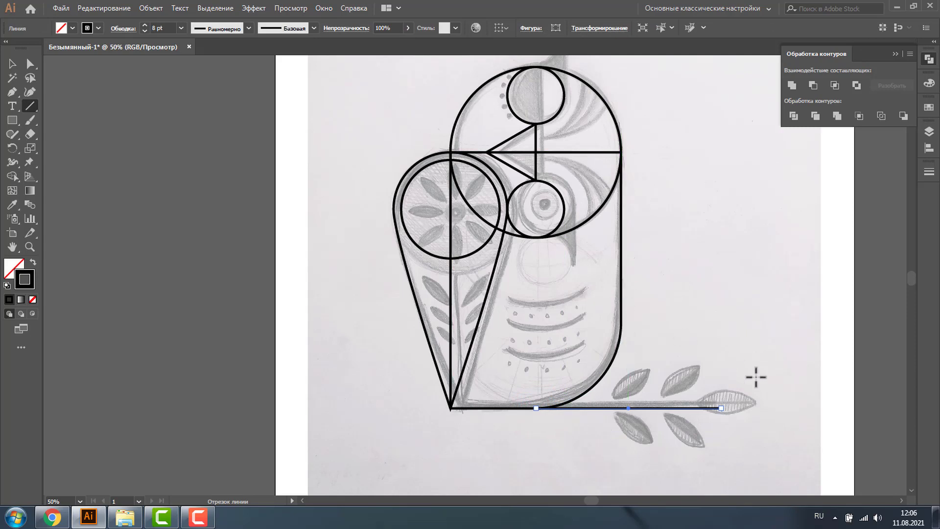
{"action": "left_click", "coordinate": [12, 64]}
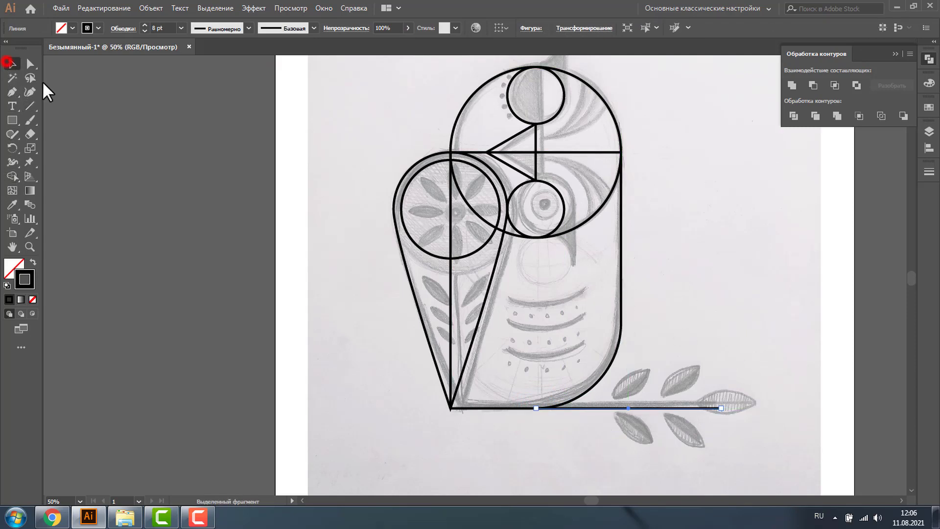
{"action": "mouse_move", "coordinate": [555, 191]}
{"action": "left_mouse_down"}
{"action": "mouse_move", "coordinate": [663, 335]}
{"action": "mouse_move", "coordinate": [713, 337]}
{"action": "left_mouse_up"}
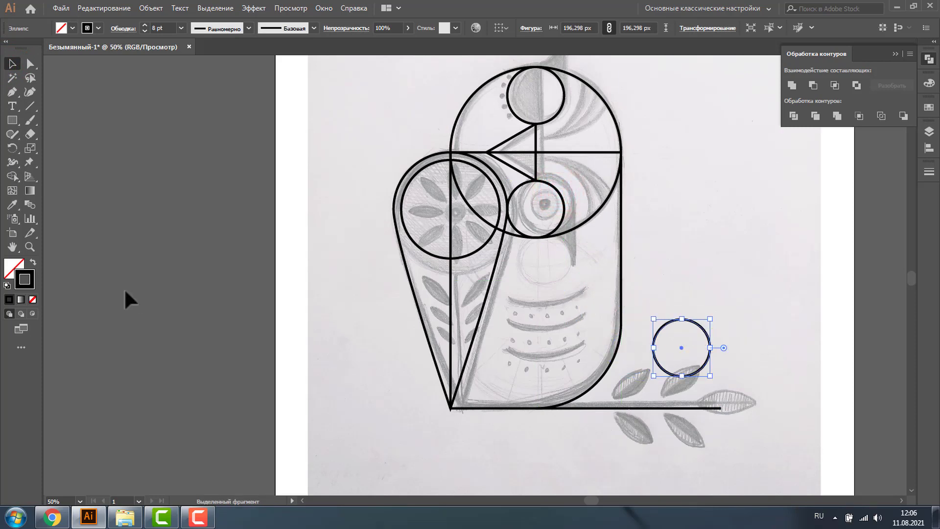
Duplicate that circle slightly to the right so the two overlap, and select both.
{"action": "left_click", "coordinate": [31, 247]}
{"action": "left_click", "coordinate": [568, 280]}
{"action": "key", "text": "v"}
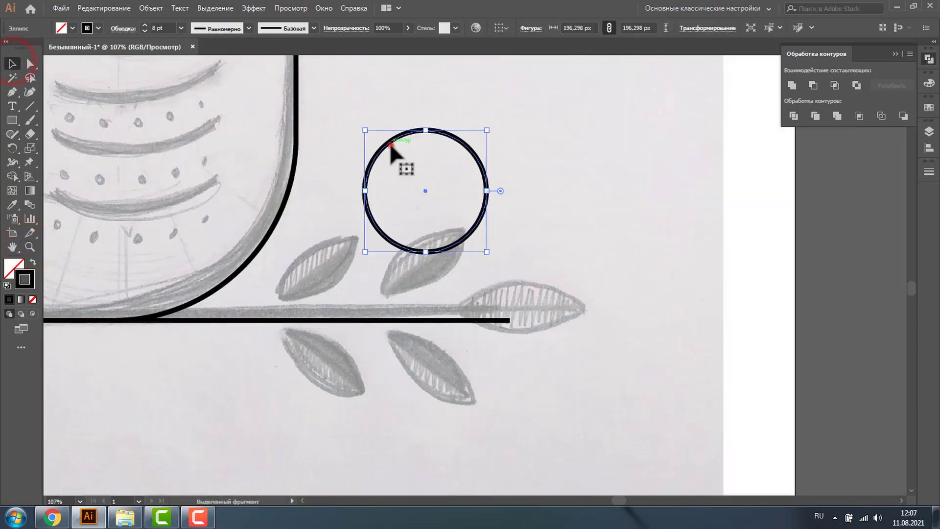
{"action": "left_click_drag", "start_coordinate": [390, 142], "coordinate": [451, 143]}
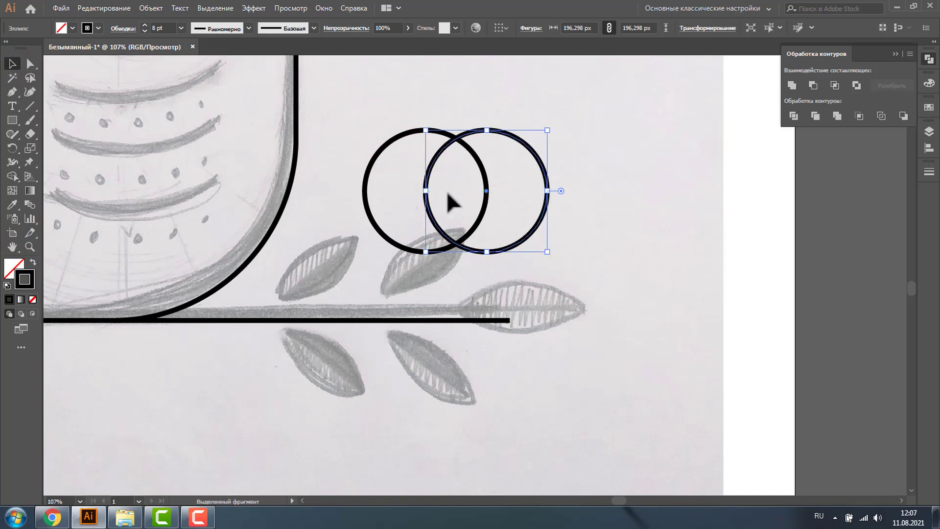
{"action": "left_click_drag", "start_coordinate": [388, 93], "coordinate": [577, 267]}
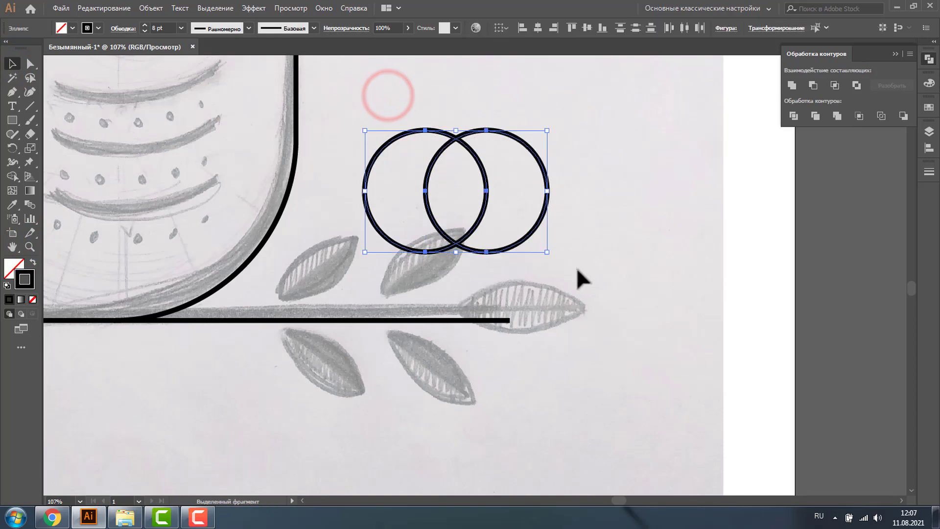
Intersect the two circles into an upright lens-shaped leaf.
{"action": "left_click", "coordinate": [834, 86]}
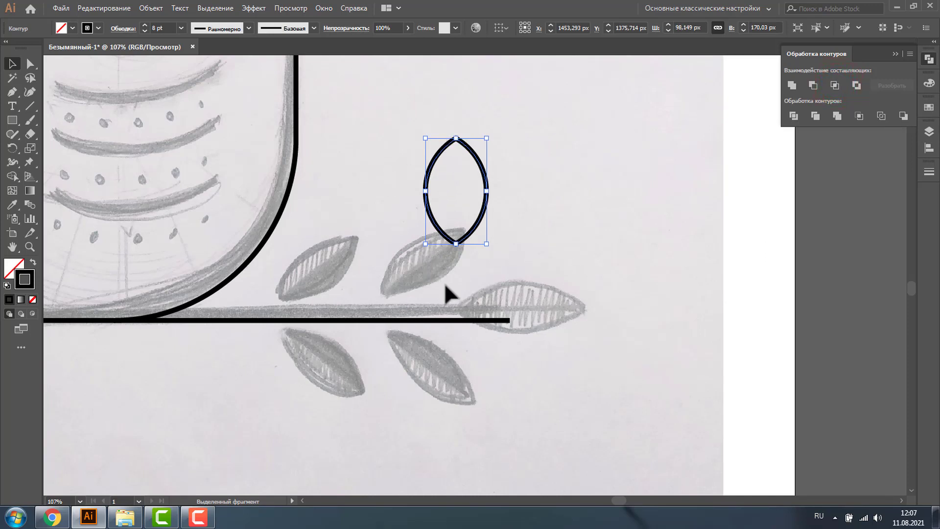
{"action": "left_click_drag", "start_coordinate": [487, 191], "coordinate": [465, 191]}
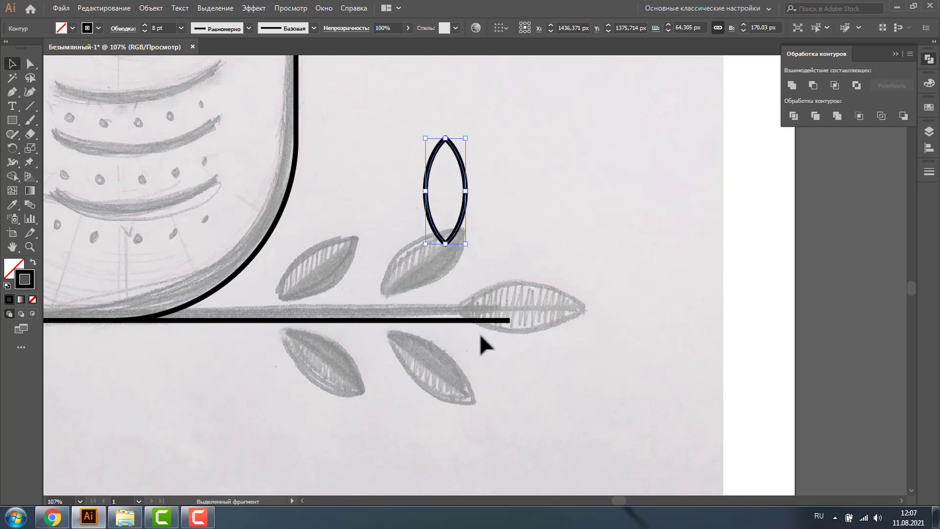
{"action": "key", "text": "ctrl+z"}
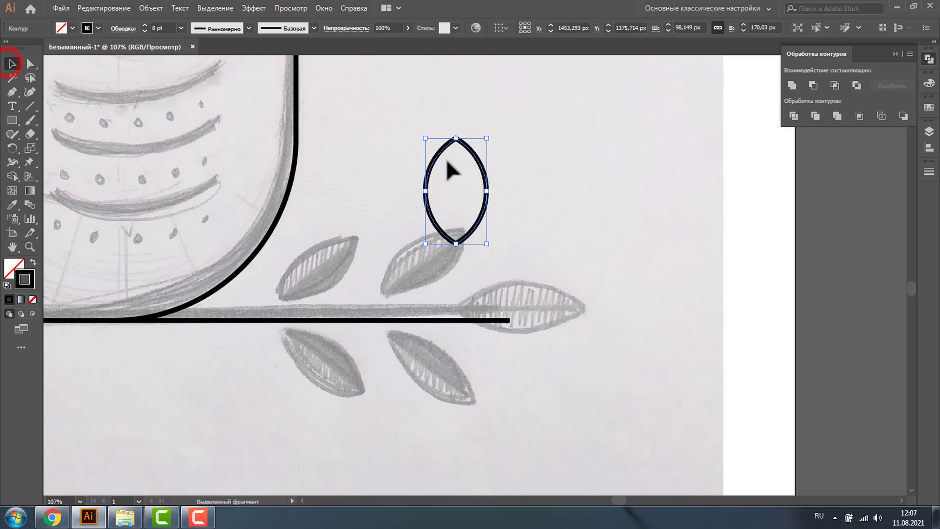
Place a copy of the leaf, rotated horizontal, at the branch line's tip.
{"action": "left_click_drag", "start_coordinate": [441, 155], "coordinate": [542, 165]}
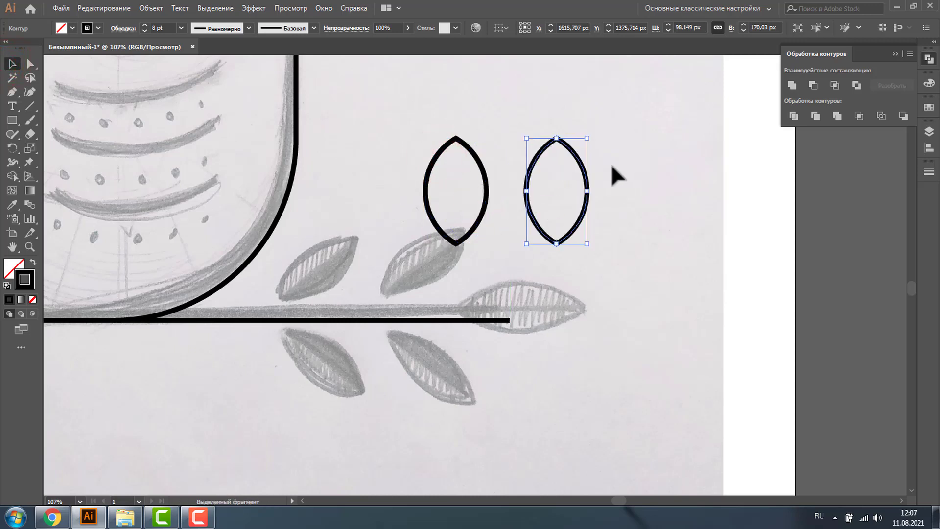
{"action": "left_click", "coordinate": [612, 167]}
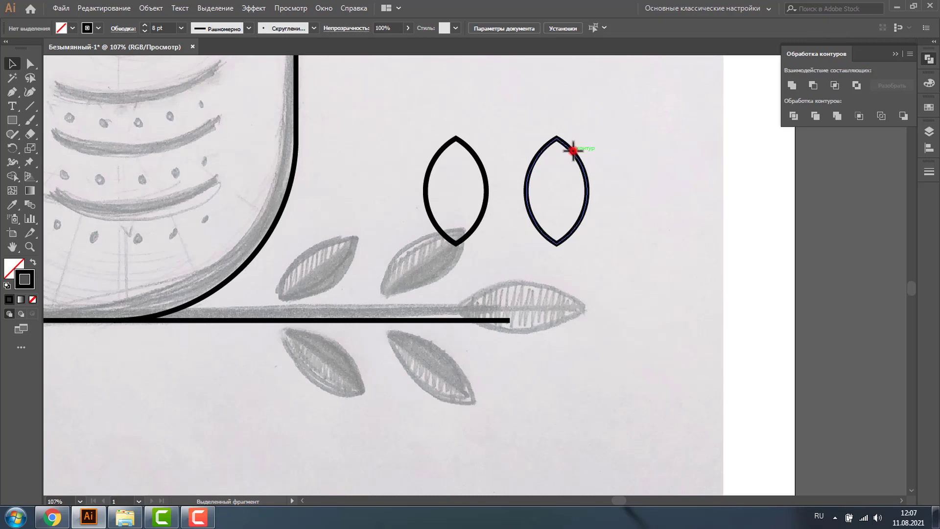
{"action": "left_click", "coordinate": [571, 151]}
{"action": "left_click_drag", "start_coordinate": [594, 131], "coordinate": [659, 230]}
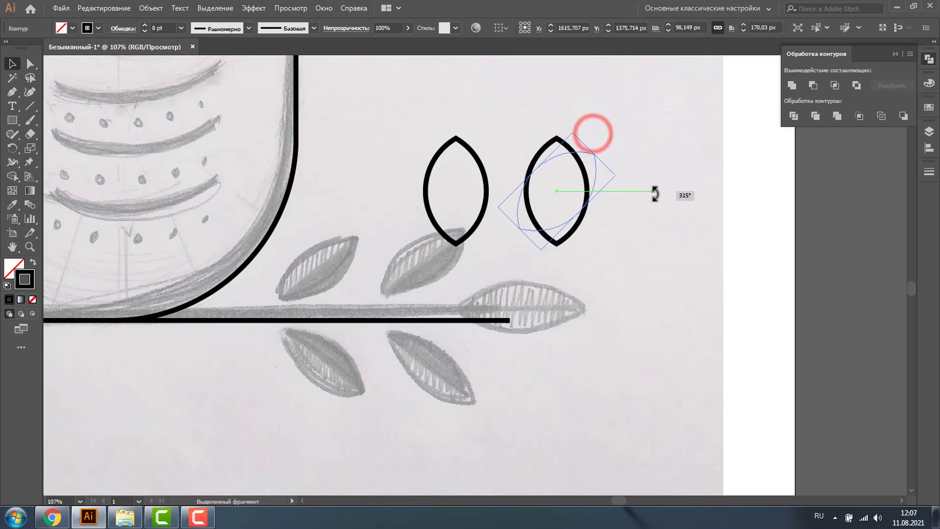
{"action": "mouse_move", "coordinate": [580, 167]}
{"action": "left_mouse_down"}
{"action": "mouse_move", "coordinate": [588, 301]}
{"action": "mouse_move", "coordinate": [582, 294]}
{"action": "left_mouse_up"}
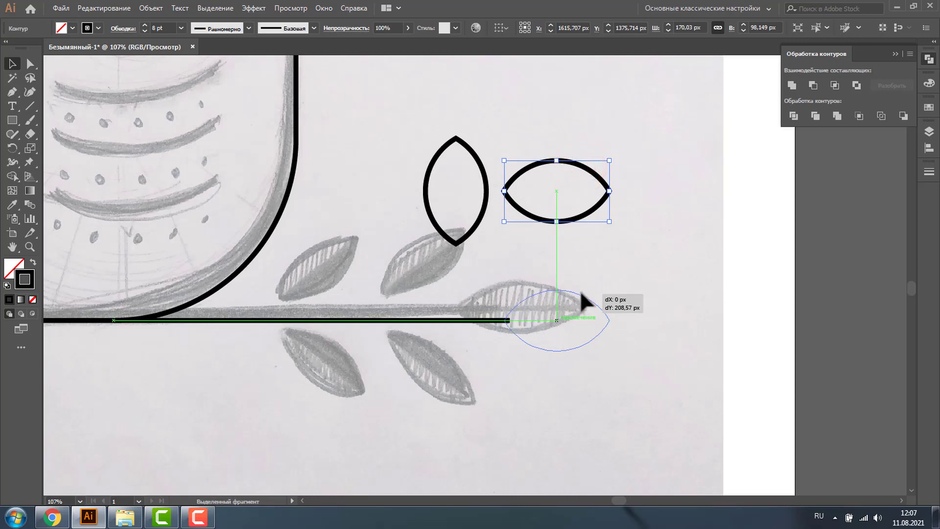
{"action": "left_click", "coordinate": [624, 256]}
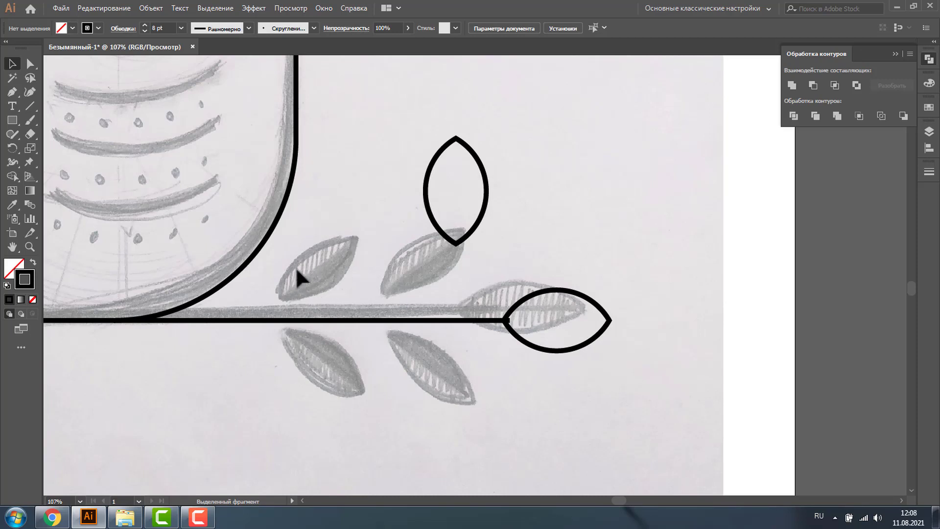
Draw a vertical line through the upright leaf and split the leaf into halves with Shape Builder.
{"action": "left_click", "coordinate": [444, 150]}
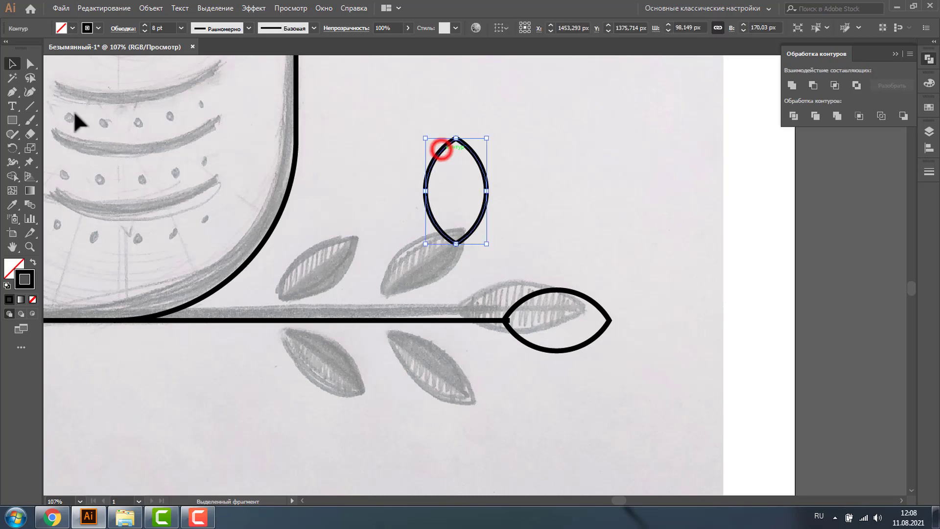
{"action": "left_click", "coordinate": [30, 105]}
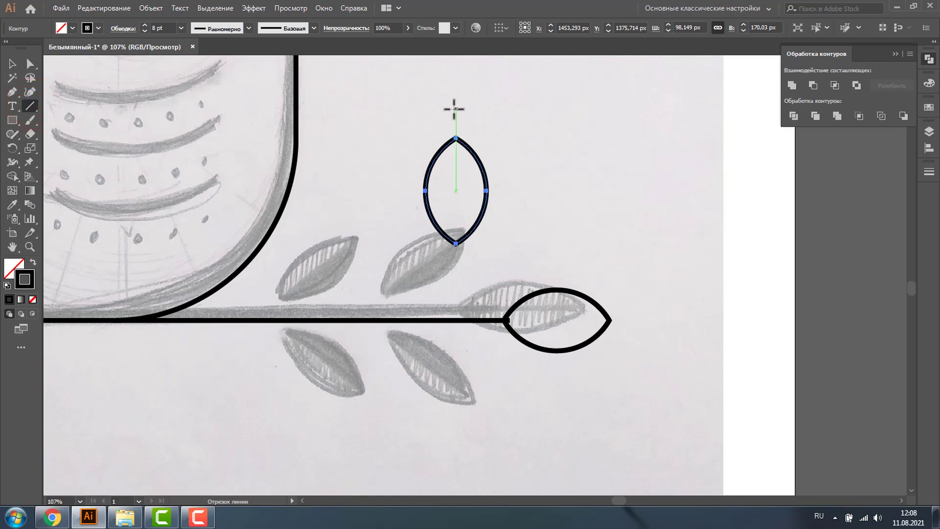
{"action": "left_click_drag", "start_coordinate": [454, 109], "coordinate": [456, 281]}
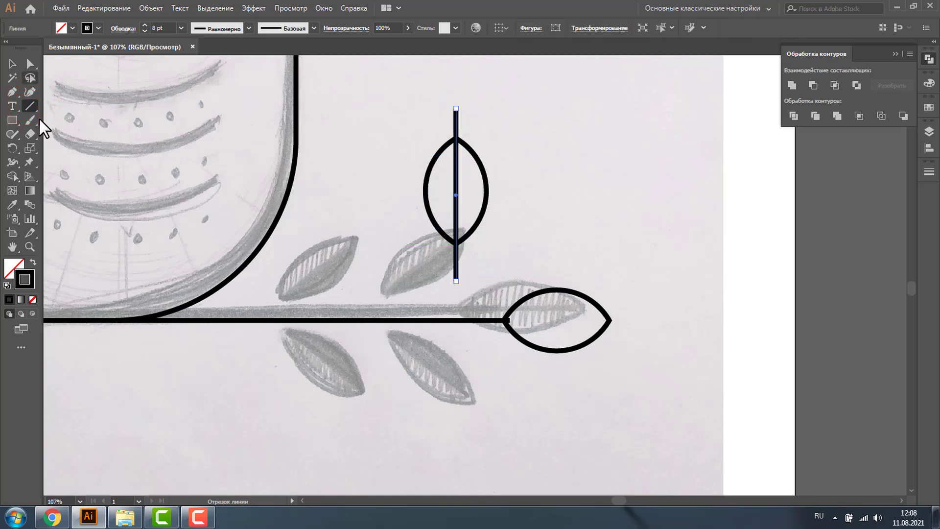
{"action": "left_click", "coordinate": [11, 63]}
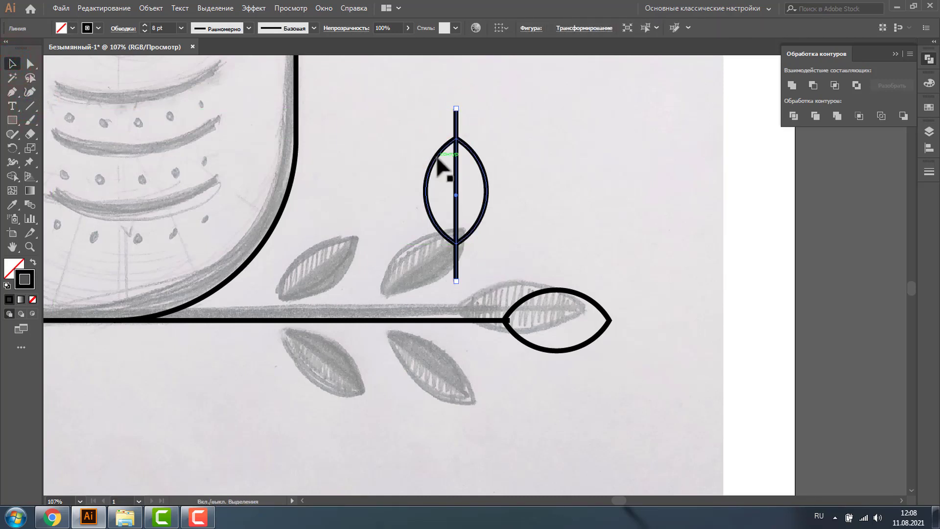
{"action": "left_click", "coordinate": [434, 156], "text": "shift"}
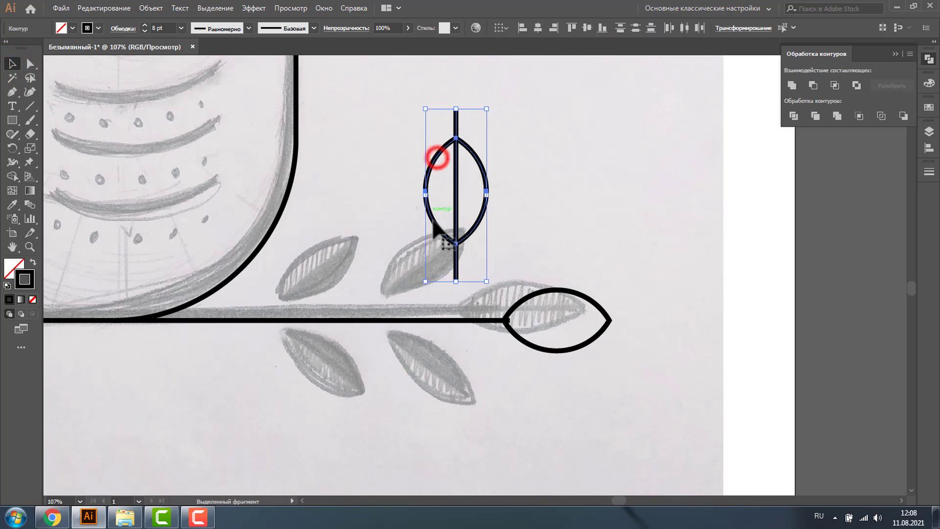
{"action": "left_click", "coordinate": [11, 173]}
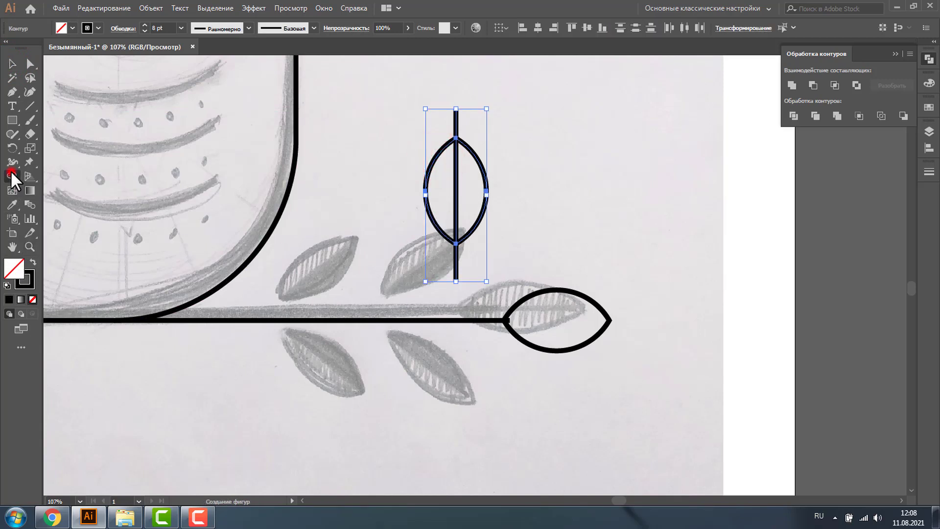
{"action": "left_click", "coordinate": [443, 189]}
{"action": "left_click", "coordinate": [474, 195]}
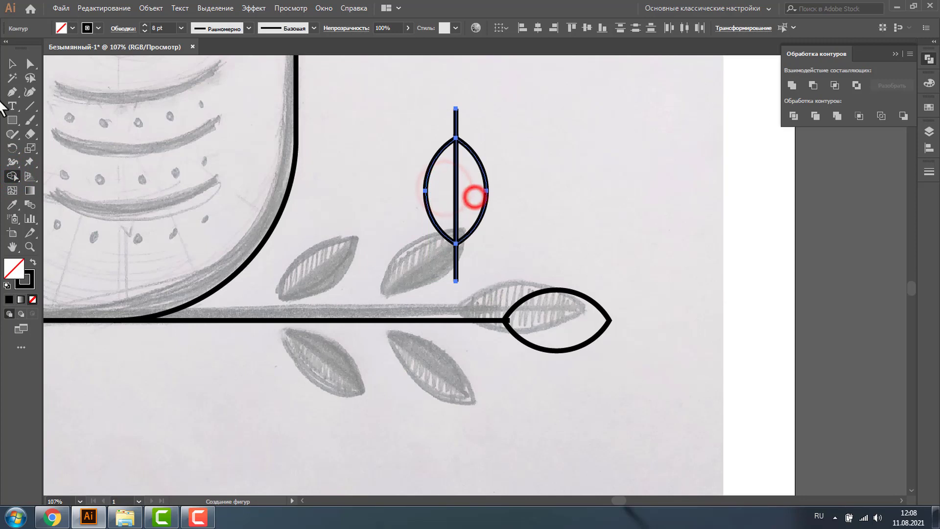
Delete the line pieces above and below the leaf so the vein ends at its points.
{"action": "left_click", "coordinate": [12, 64]}
{"action": "mouse_move", "coordinate": [407, 97]}
{"action": "left_mouse_down"}
{"action": "mouse_move", "coordinate": [494, 169]}
{"action": "mouse_move", "coordinate": [583, 158]}
{"action": "left_mouse_up"}
{"action": "left_click_drag", "start_coordinate": [433, 160], "coordinate": [513, 179]}
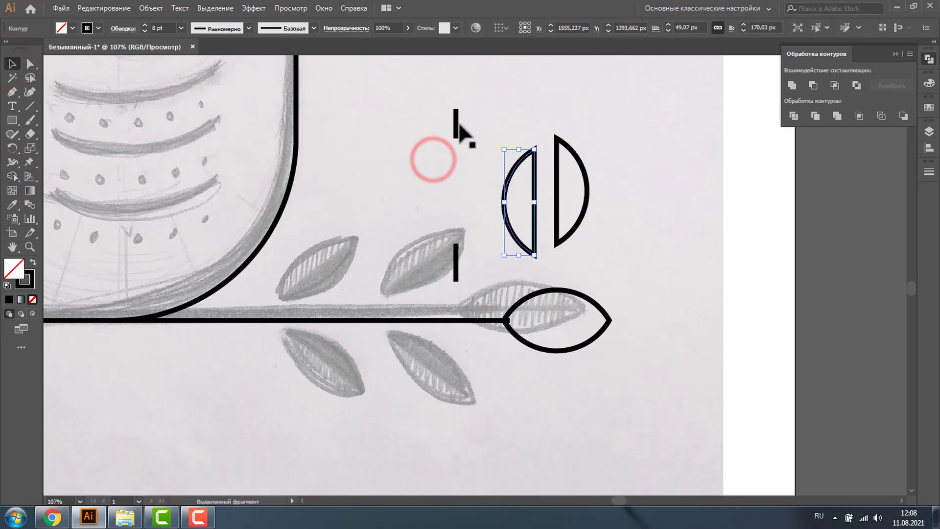
{"action": "key", "text": "a"}
{"action": "key", "text": "ctrl+z"}
{"action": "key", "text": "ctrl+z"}
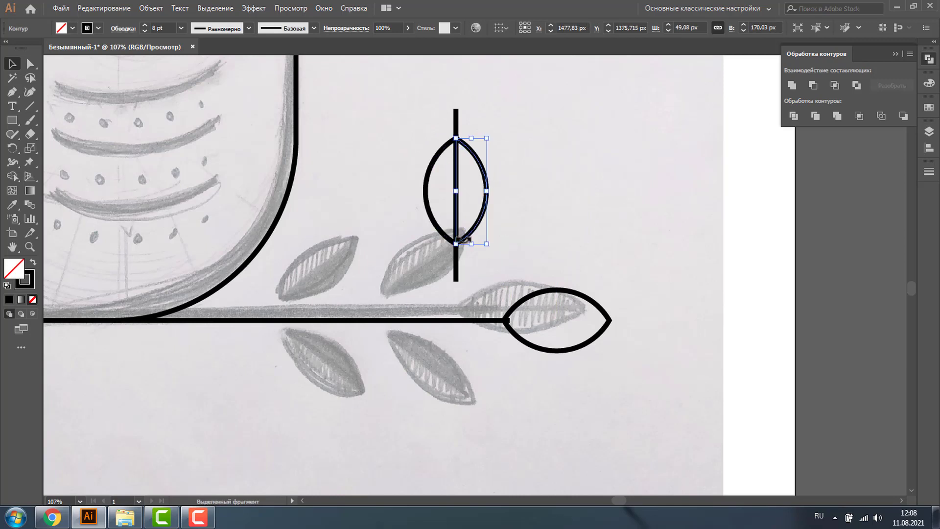
{"action": "left_click", "coordinate": [455, 117]}
{"action": "key", "text": "Delete"}
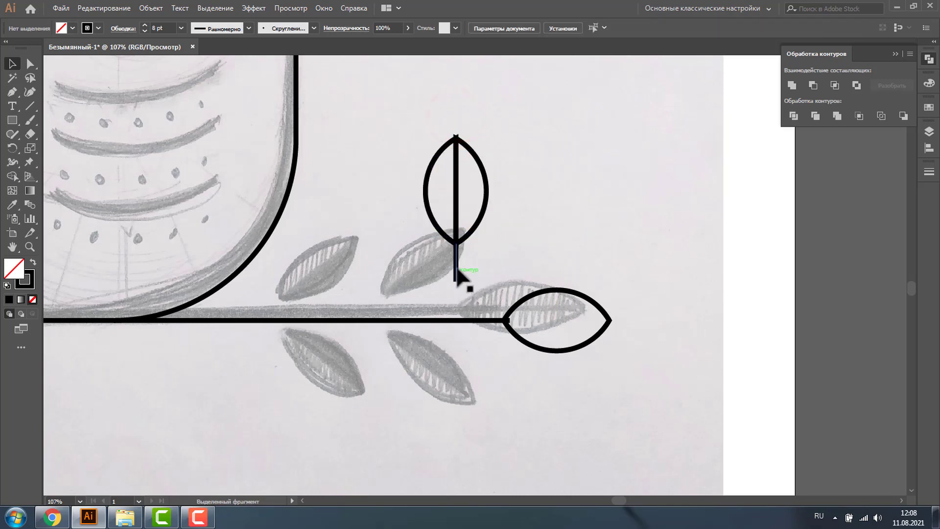
{"action": "left_click", "coordinate": [456, 263]}
{"action": "key", "text": "Delete"}
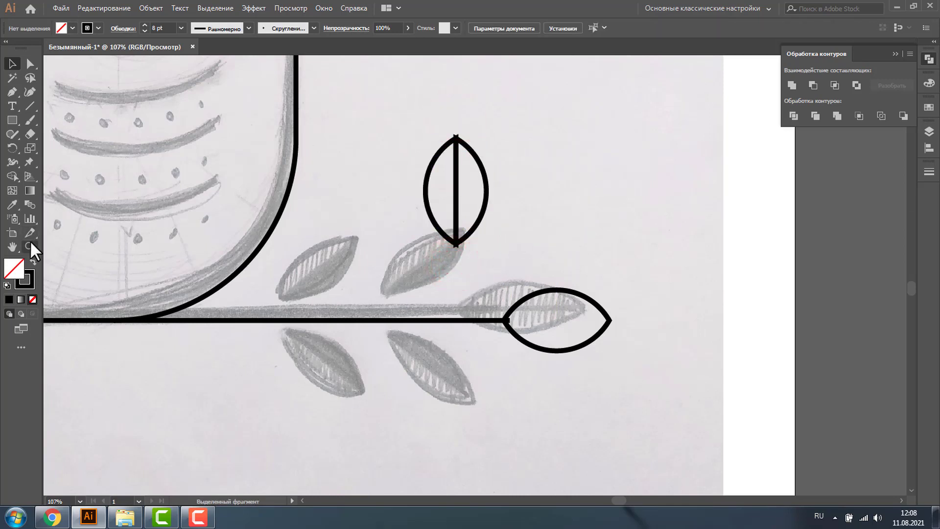
{"action": "left_click", "coordinate": [30, 247]}
{"action": "left_click_drag", "start_coordinate": [447, 233], "coordinate": [483, 269]}
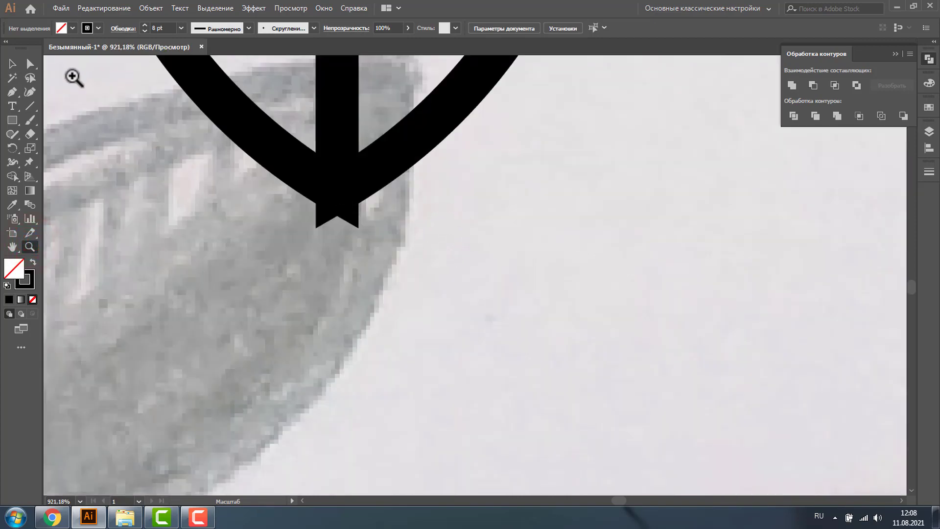
Return the view to actual size and select all traced paths.
{"action": "key", "text": "ctrl+1"}
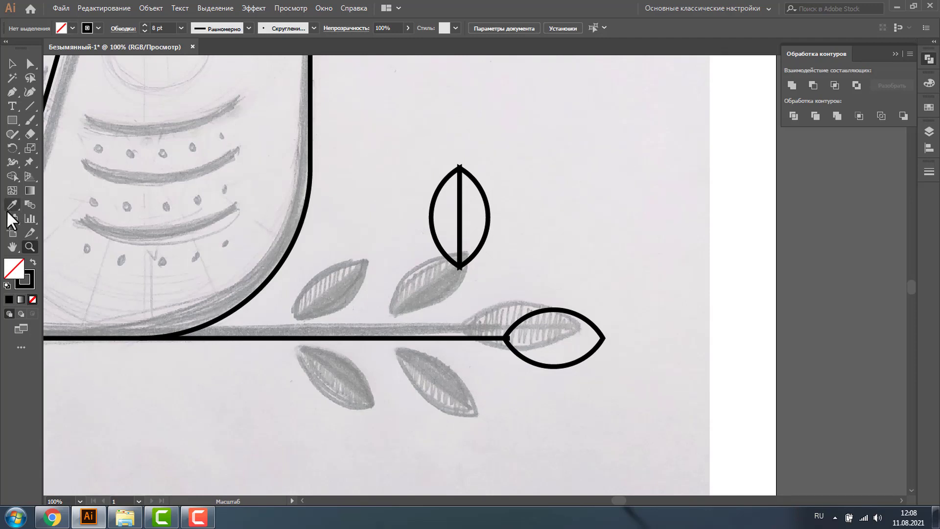
{"action": "key", "text": "ctrl+a"}
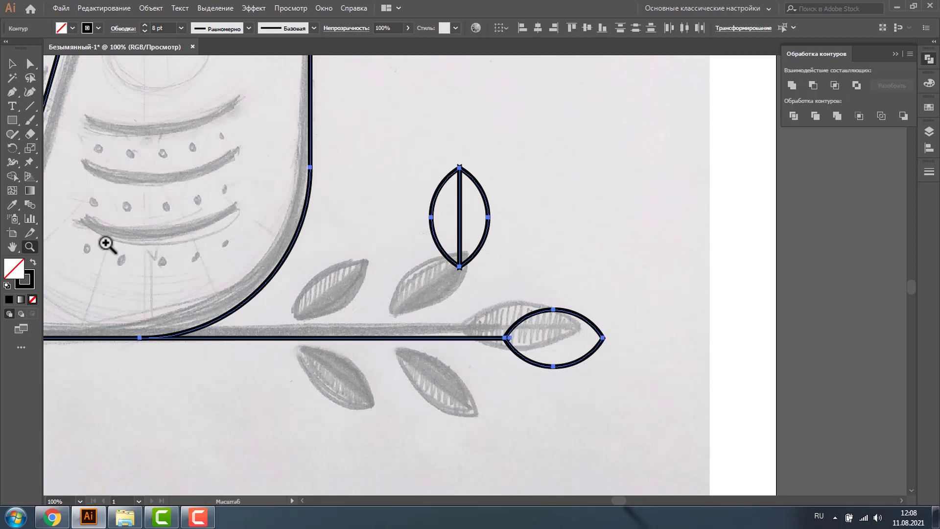
Set the strokes to Round Join and Round Cap.
{"action": "left_click", "coordinate": [927, 173]}
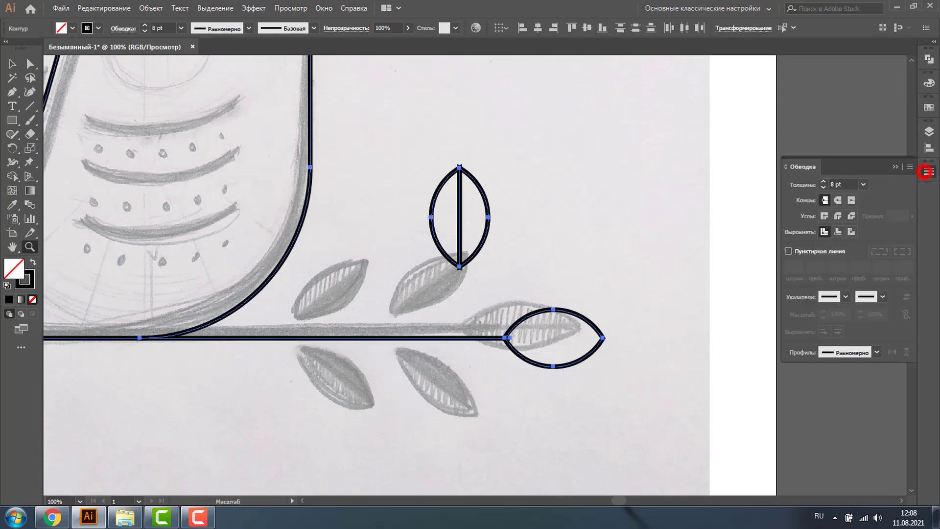
{"action": "left_click", "coordinate": [835, 213]}
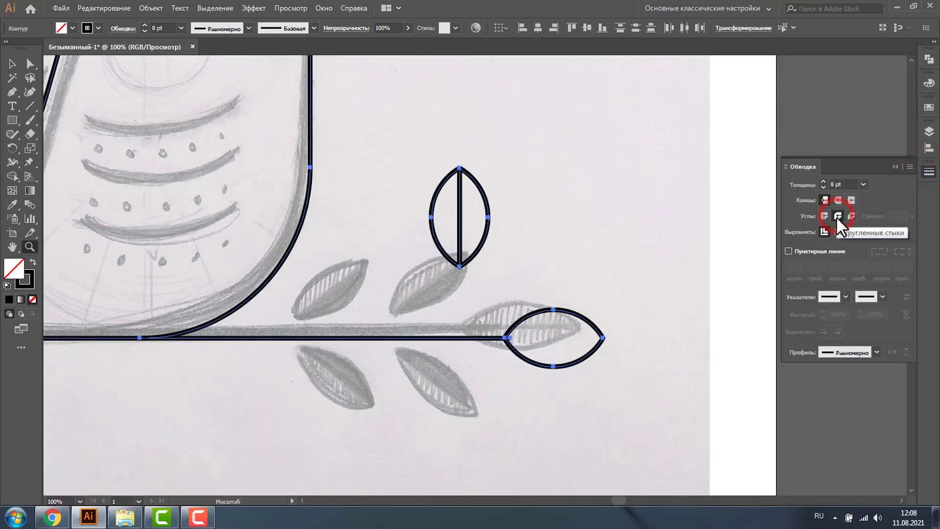
{"action": "left_click", "coordinate": [836, 198]}
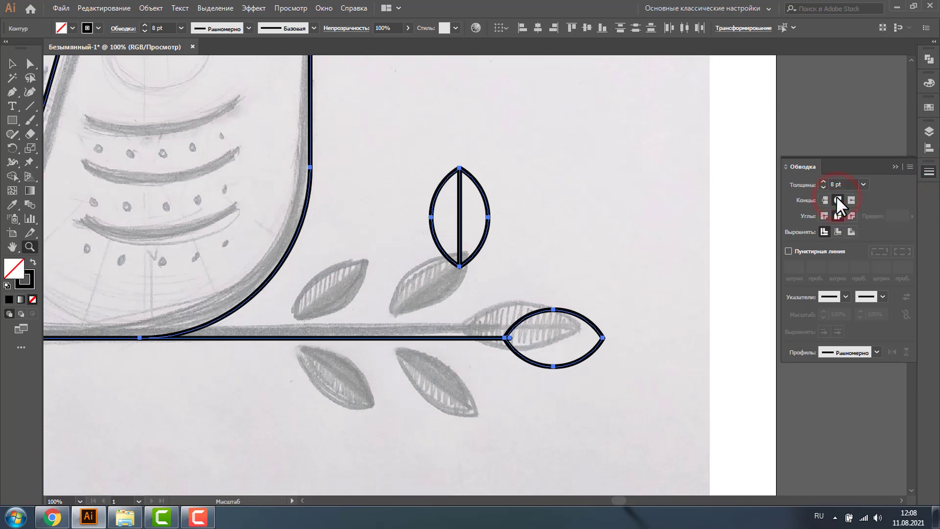
Rotate the veined leaf diagonally and place copies over the two upper sketched leaves.
{"action": "left_click", "coordinate": [12, 63]}
{"action": "left_click", "coordinate": [575, 170]}
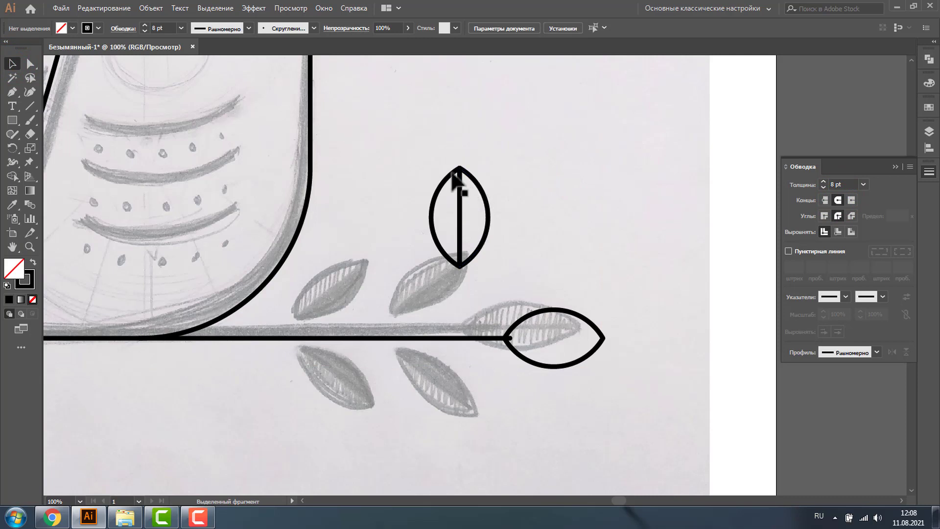
{"action": "left_click_drag", "start_coordinate": [419, 152], "coordinate": [549, 275]}
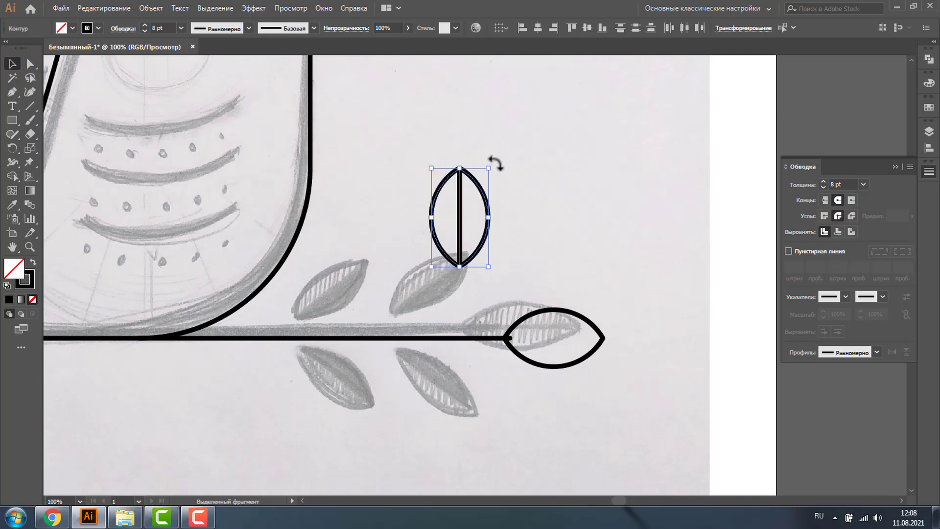
{"action": "left_click_drag", "start_coordinate": [493, 163], "coordinate": [527, 214]}
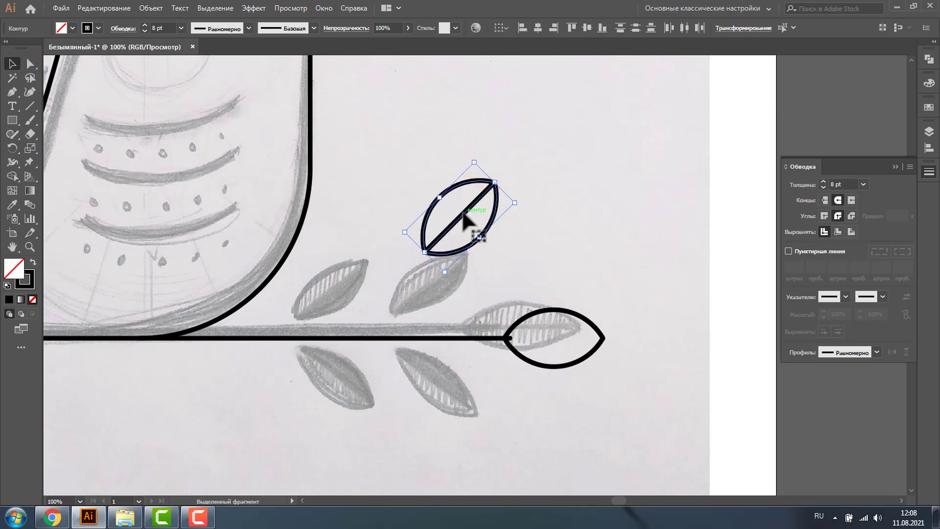
{"action": "mouse_move", "coordinate": [463, 212]}
{"action": "left_mouse_down"}
{"action": "mouse_move", "coordinate": [348, 278]}
{"action": "mouse_move", "coordinate": [451, 283]}
{"action": "left_mouse_up"}
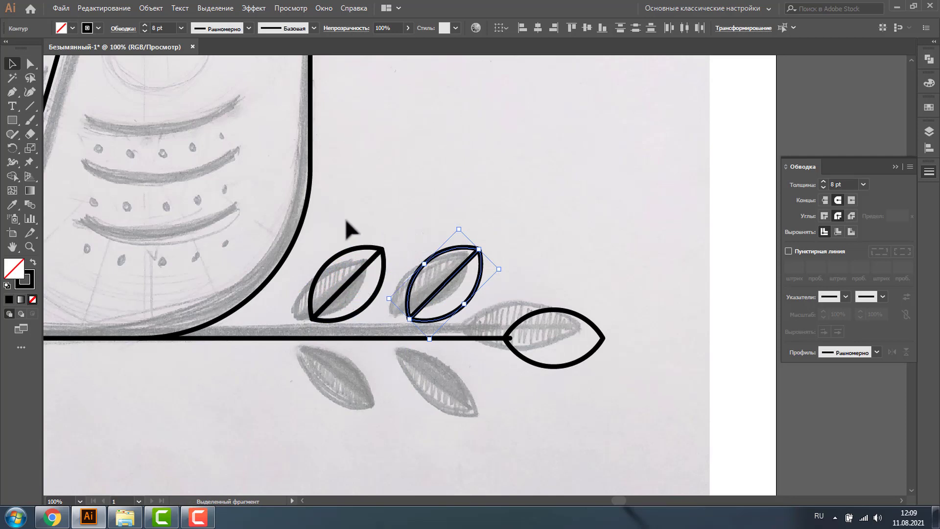
{"action": "left_click_drag", "start_coordinate": [345, 216], "coordinate": [518, 315]}
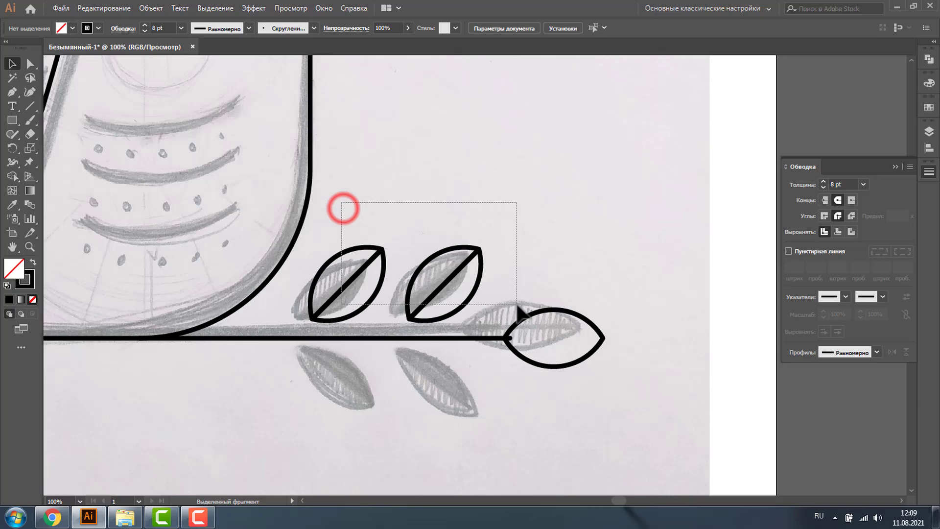
Reflect a horizontal copy of the two upper leaves and move it below the stem.
{"action": "right_click", "coordinate": [455, 273]}
{"action": "mouse_move", "coordinate": [507, 432]}
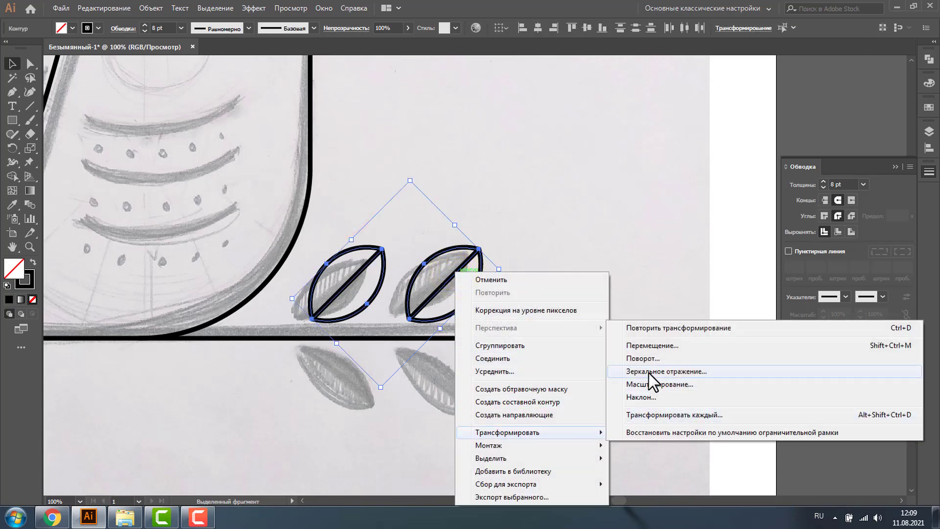
{"action": "left_click", "coordinate": [648, 372]}
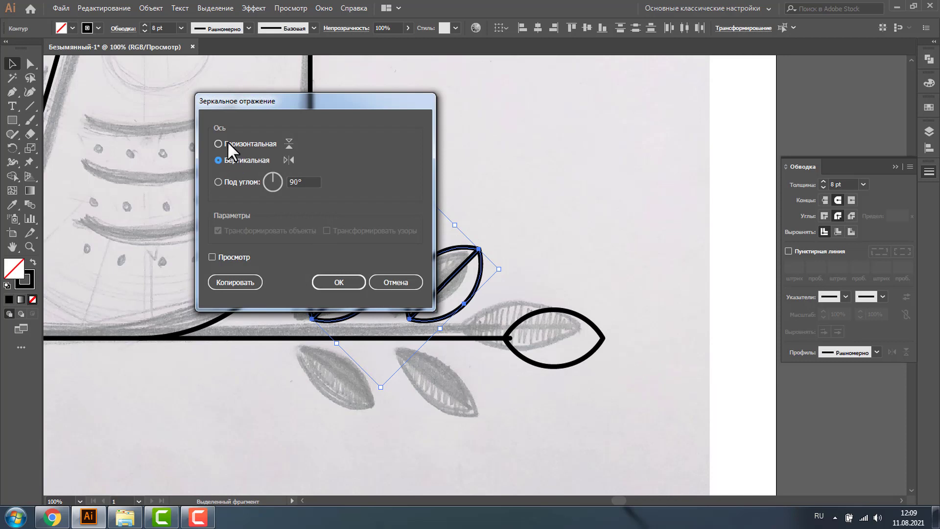
{"action": "left_click", "coordinate": [232, 283]}
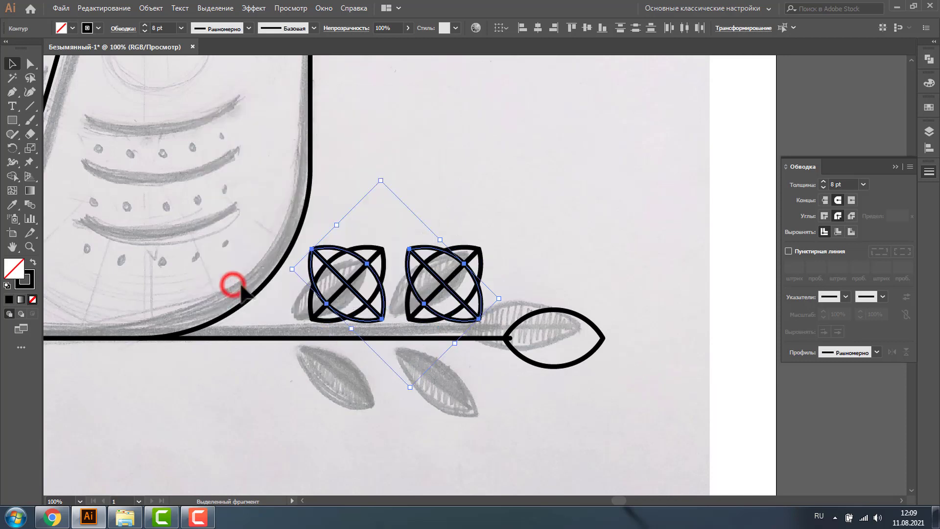
{"action": "left_click_drag", "start_coordinate": [429, 249], "coordinate": [420, 357]}
{"action": "left_click", "coordinate": [537, 242]}
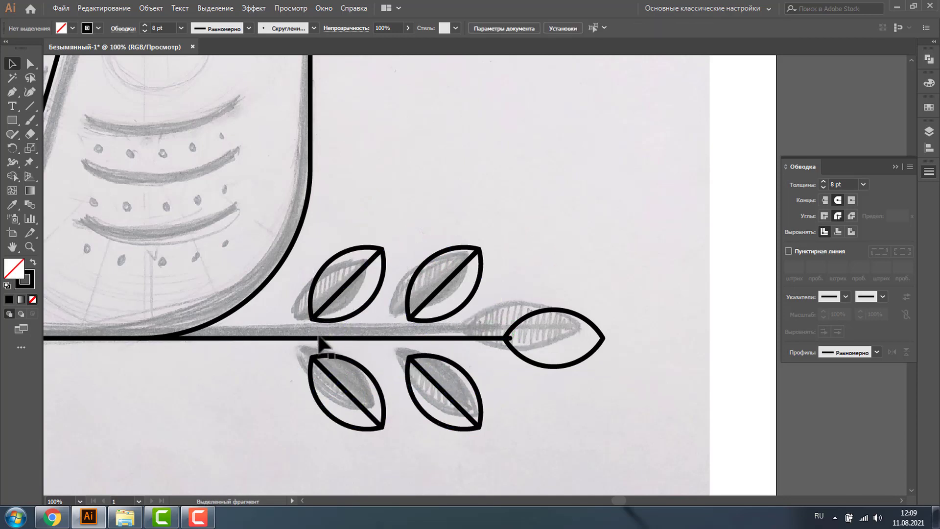
Group the four leaves and align them vertically centred on the stem line.
{"action": "left_click_drag", "start_coordinate": [283, 383], "coordinate": [500, 451]}
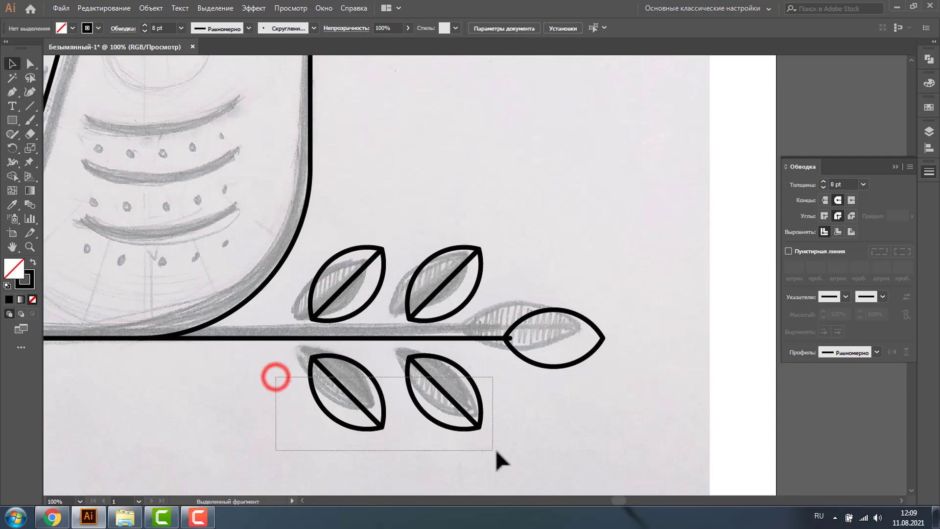
{"action": "left_click_drag", "start_coordinate": [342, 212], "coordinate": [496, 287]}
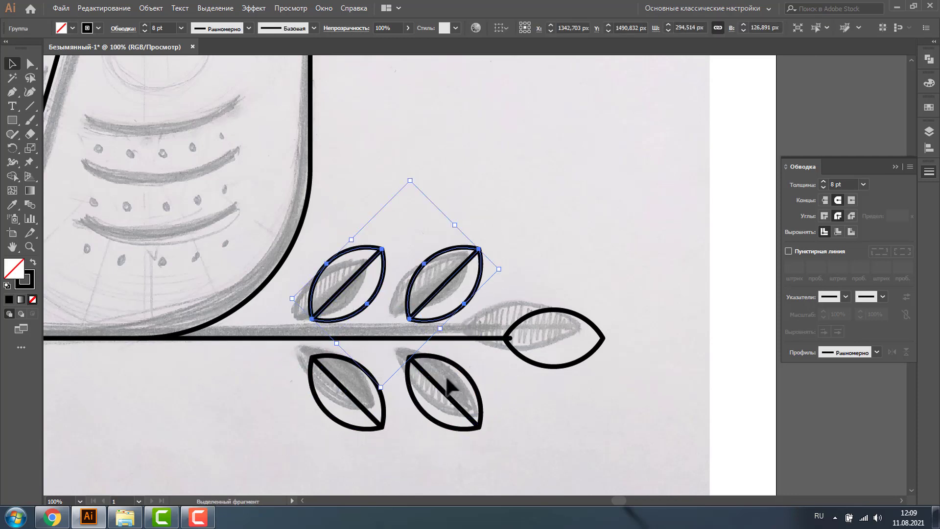
{"action": "left_click", "coordinate": [445, 367], "text": "shift"}
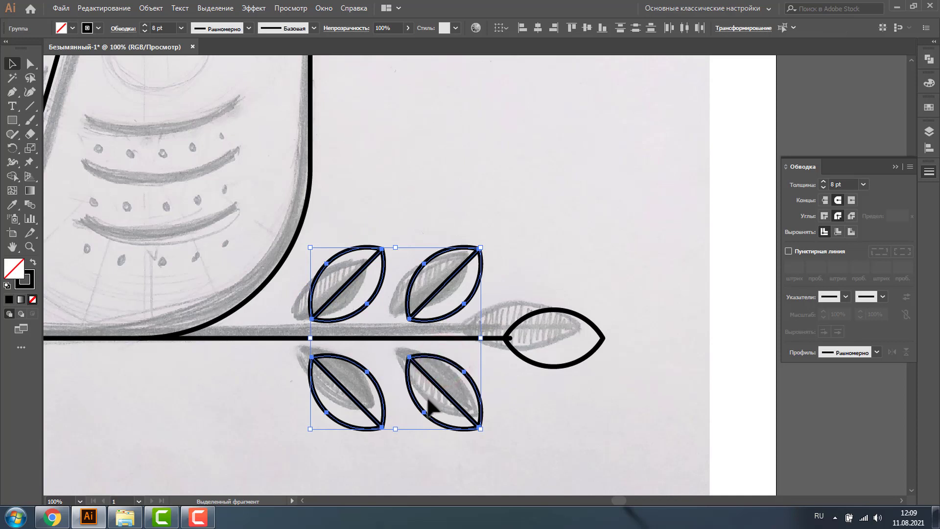
{"action": "key", "text": "ctrl+g"}
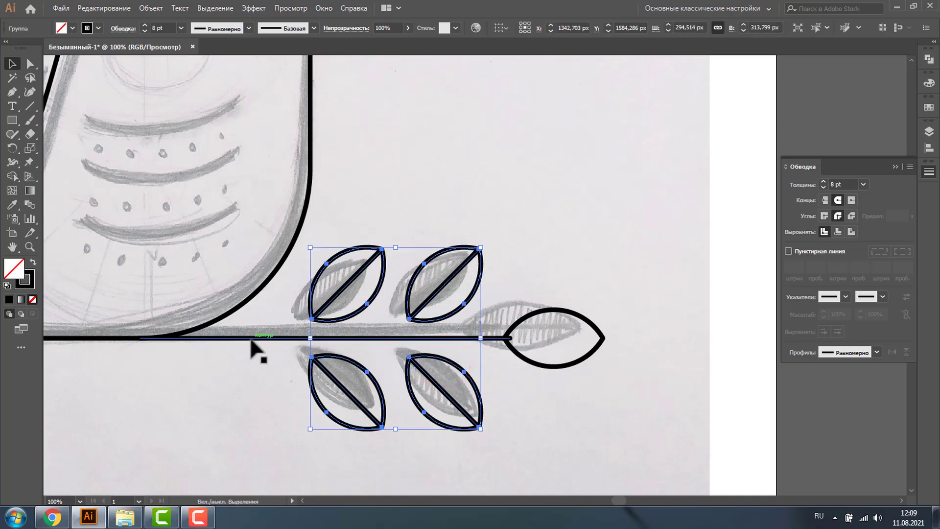
{"action": "left_click", "coordinate": [250, 337], "text": "shift"}
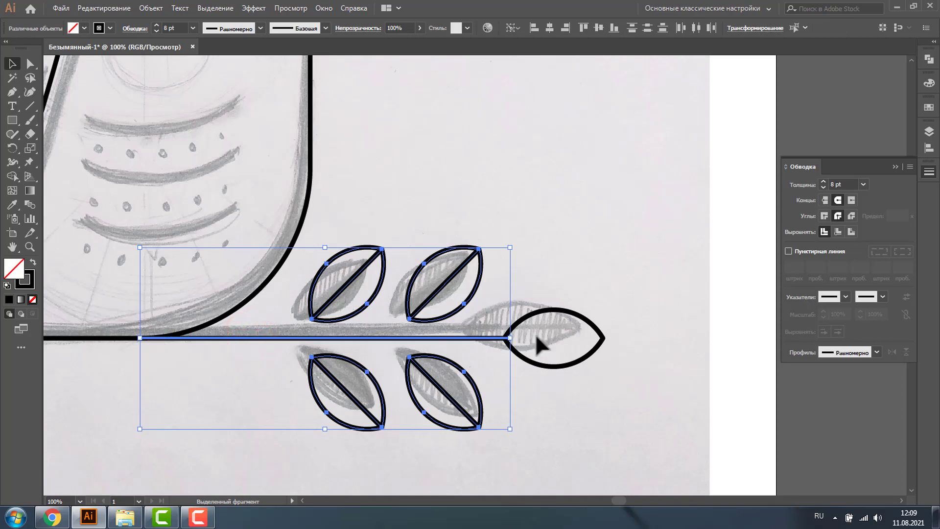
{"action": "left_click", "coordinate": [929, 149]}
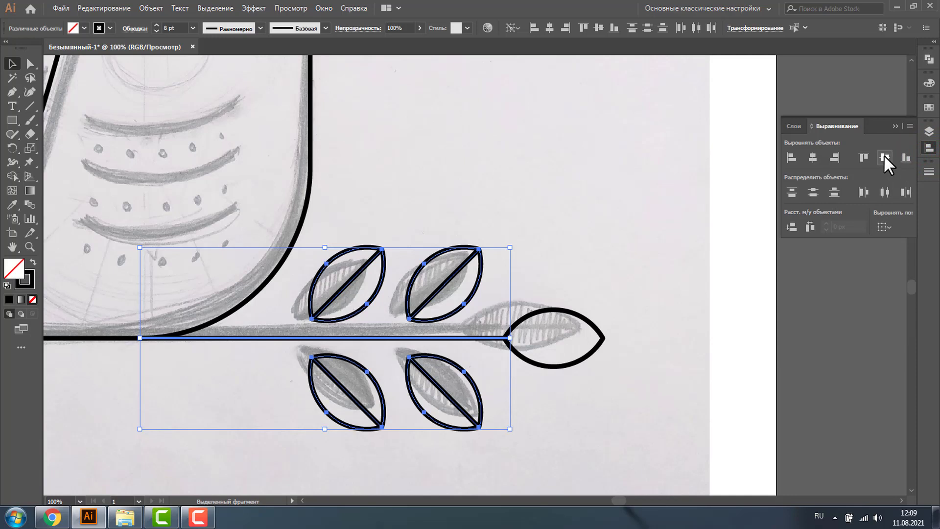
{"action": "left_click", "coordinate": [884, 157]}
{"action": "left_click", "coordinate": [468, 204]}
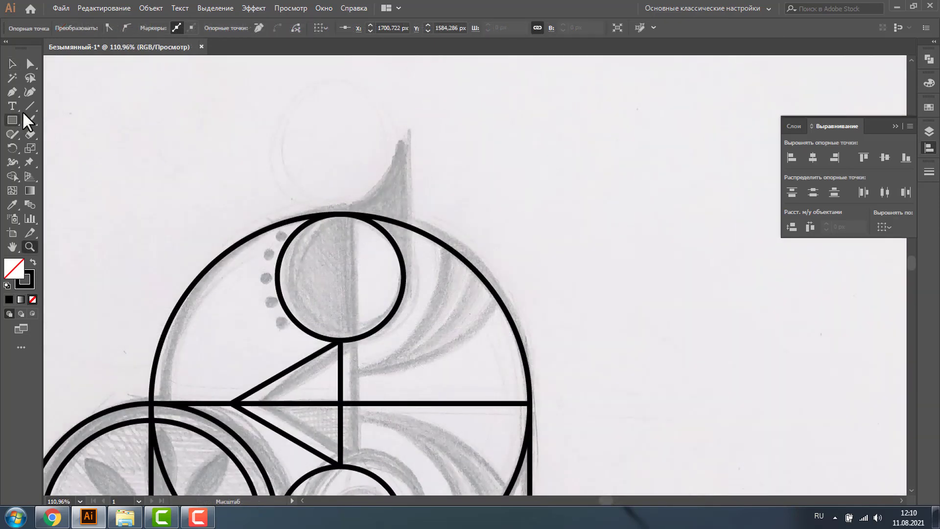
Duplicate the head's small circle directly above itself and draw a vertical line along their right side.
{"action": "left_click", "coordinate": [13, 64]}
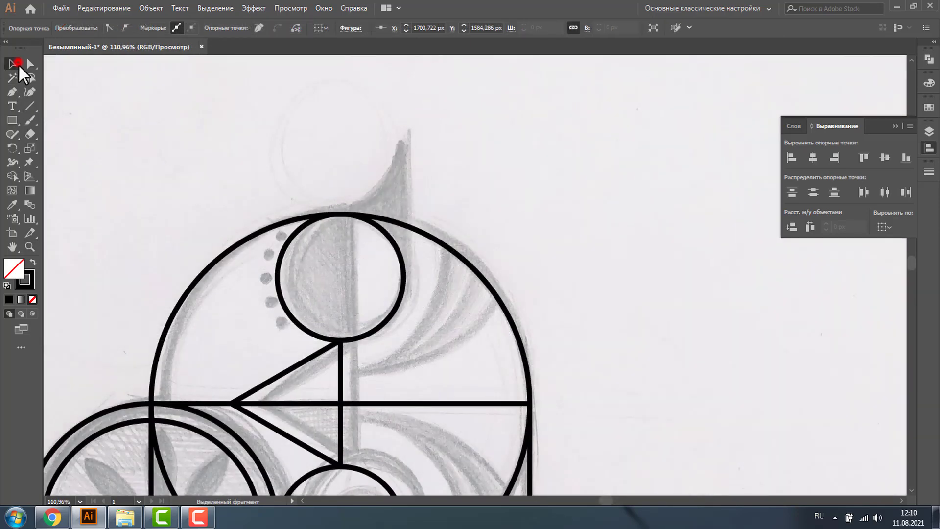
{"action": "left_click", "coordinate": [388, 237]}
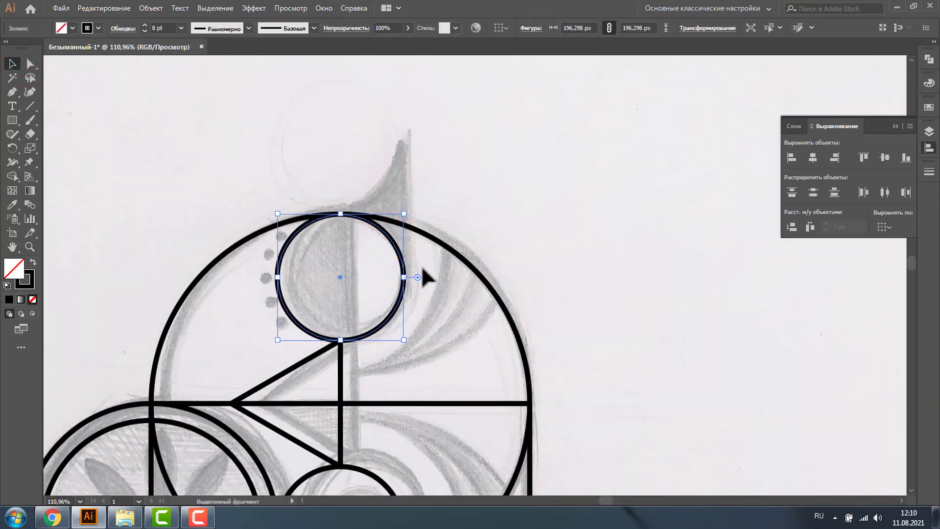
{"action": "left_click_drag", "start_coordinate": [340, 277], "coordinate": [353, 151]}
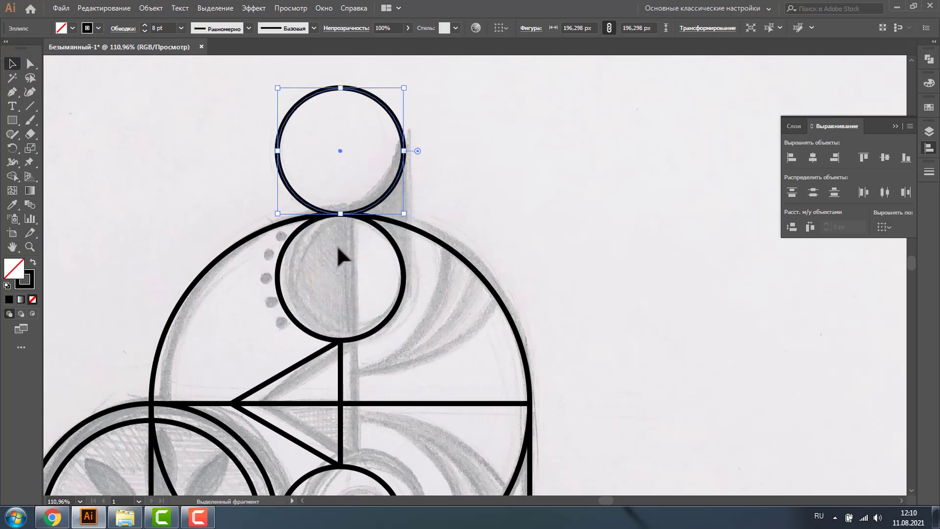
{"action": "left_click", "coordinate": [29, 106]}
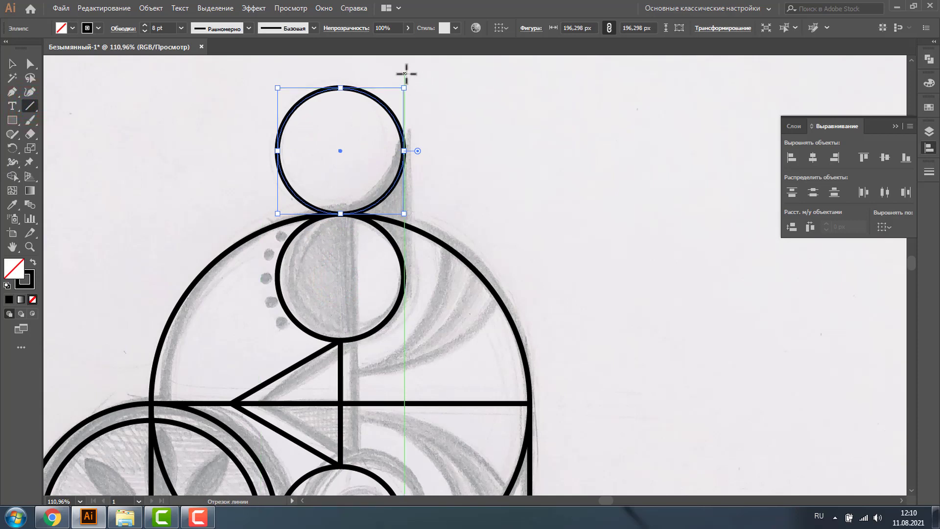
{"action": "left_click_drag", "start_coordinate": [406, 73], "coordinate": [427, 363]}
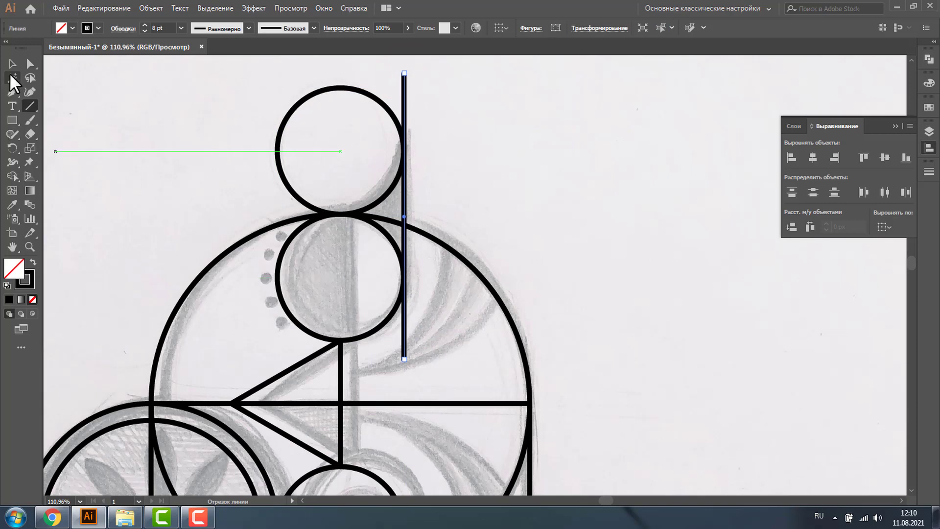
Merge the region between the two circles and the vertical line with Shape Builder.
{"action": "left_click", "coordinate": [12, 64]}
{"action": "key", "text": "ctrl+plus"}
{"action": "left_click", "coordinate": [327, 295]}
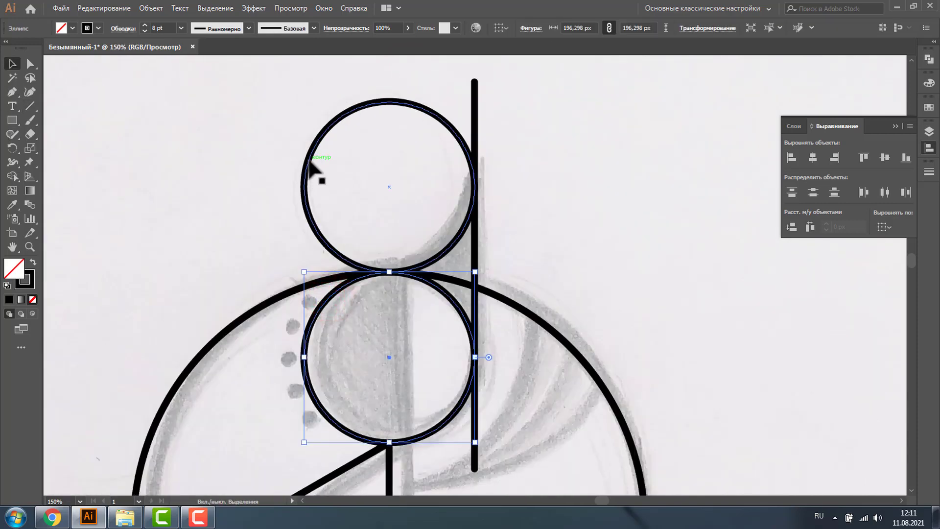
{"action": "left_click", "coordinate": [310, 158], "text": "shift"}
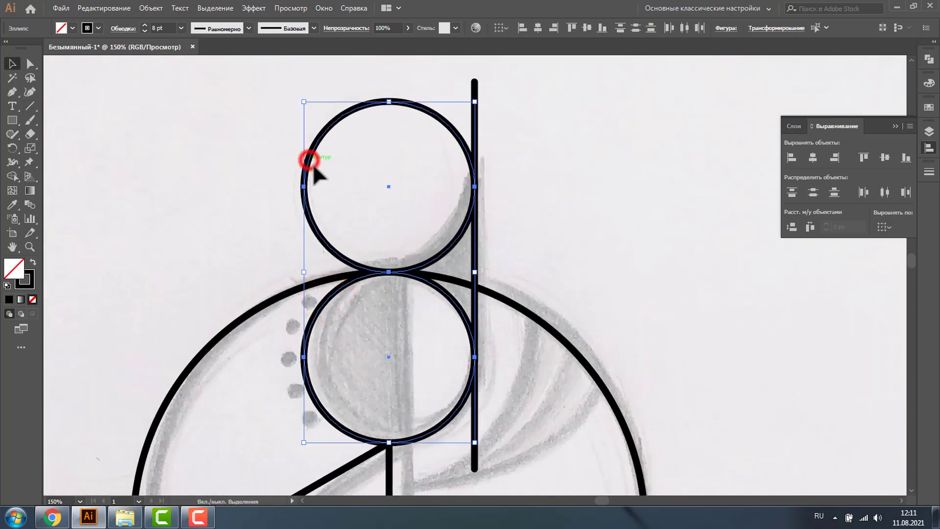
{"action": "left_click", "coordinate": [475, 84], "text": "shift"}
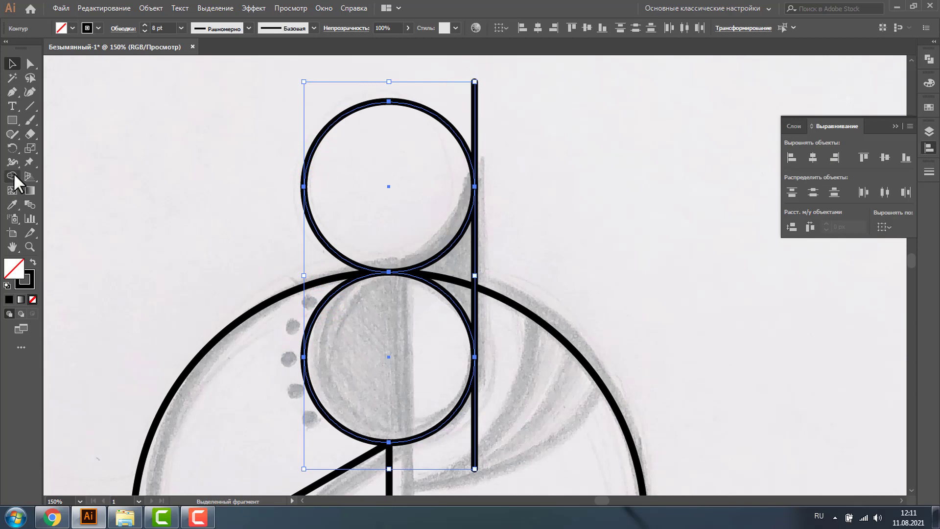
{"action": "left_click", "coordinate": [13, 173]}
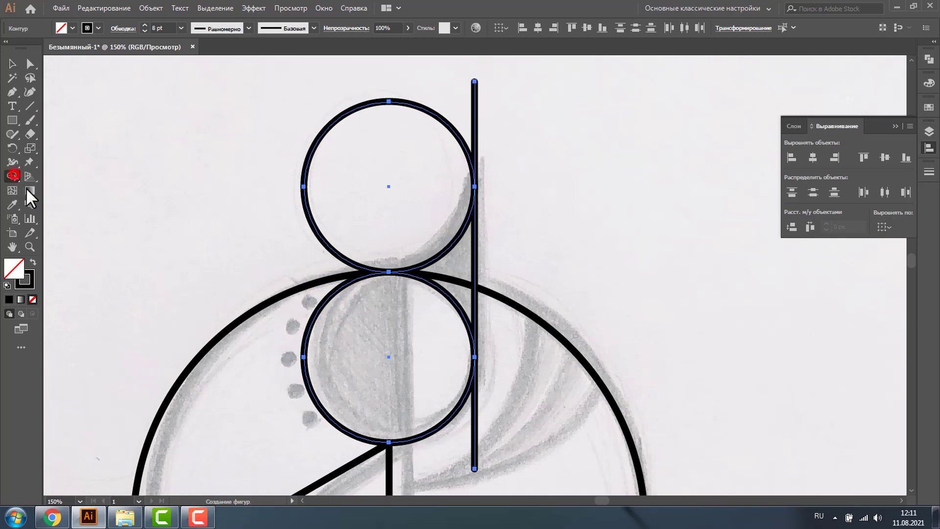
{"action": "left_click", "coordinate": [441, 267]}
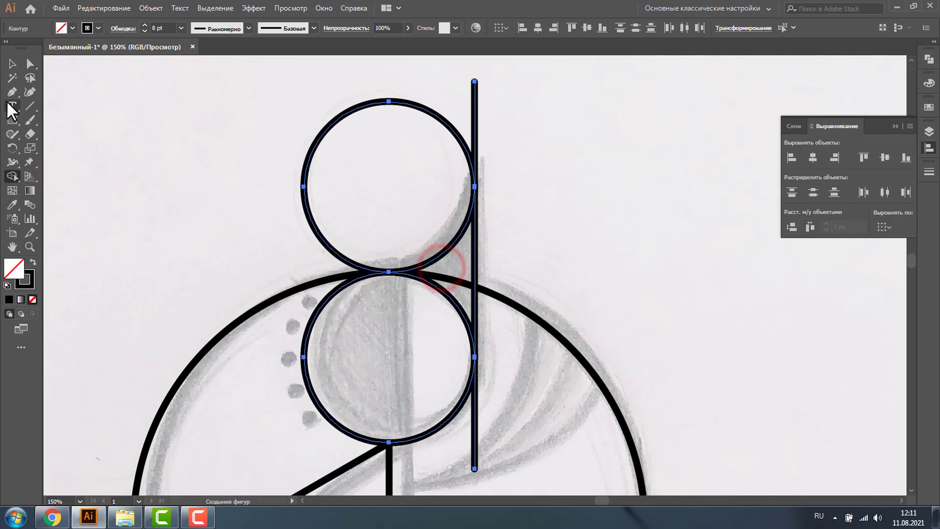
Delete the leftover line pieces below and above the circles, plus the top helper circle.
{"action": "left_click", "coordinate": [13, 64]}
{"action": "left_click", "coordinate": [84, 164]}
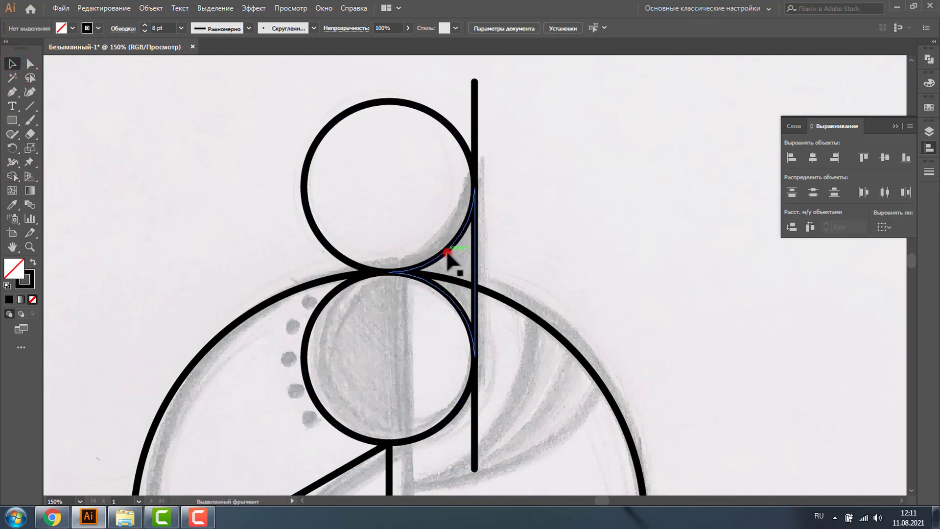
{"action": "left_click_drag", "start_coordinate": [447, 251], "coordinate": [639, 257]}
{"action": "key", "text": "ctrl+z"}
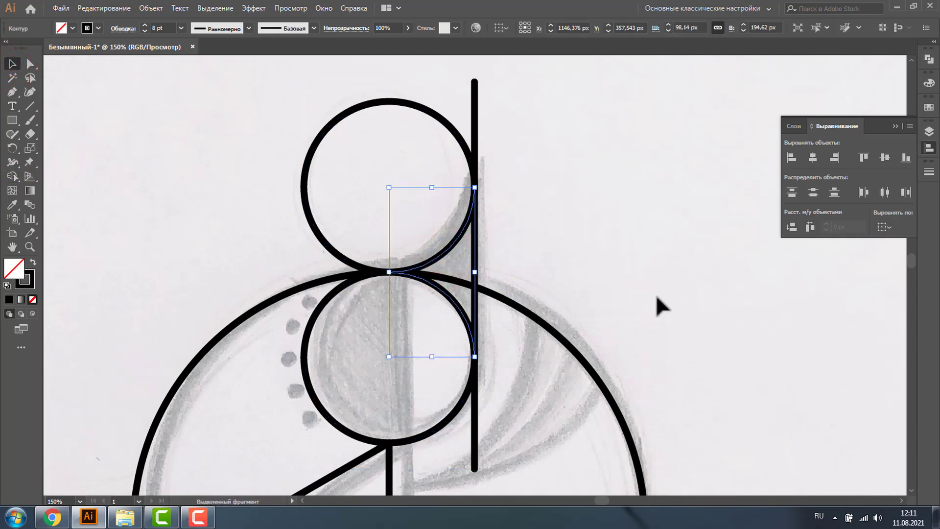
{"action": "left_click", "coordinate": [650, 234]}
{"action": "left_click", "coordinate": [475, 422]}
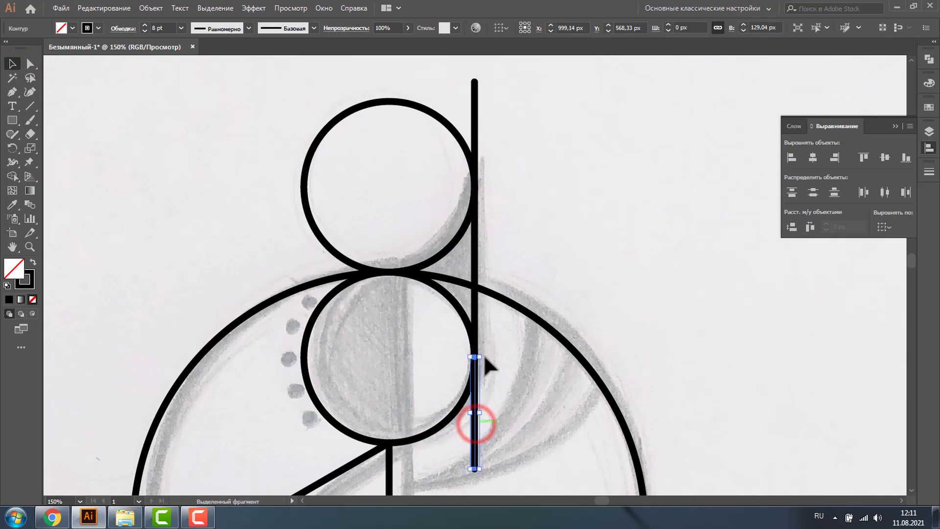
{"action": "key", "text": "Delete"}
{"action": "left_click", "coordinate": [474, 100]}
{"action": "key", "text": "Delete"}
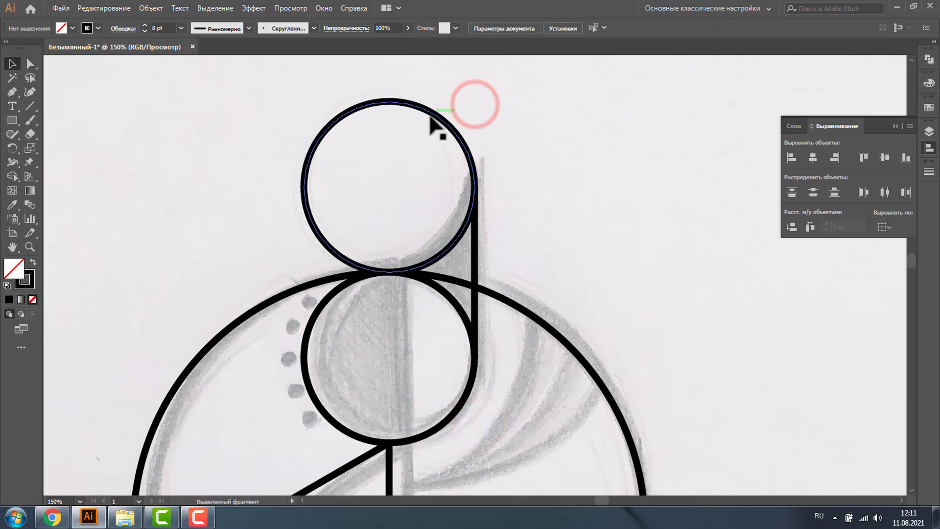
{"action": "left_click", "coordinate": [430, 115]}
{"action": "key", "text": "Delete"}
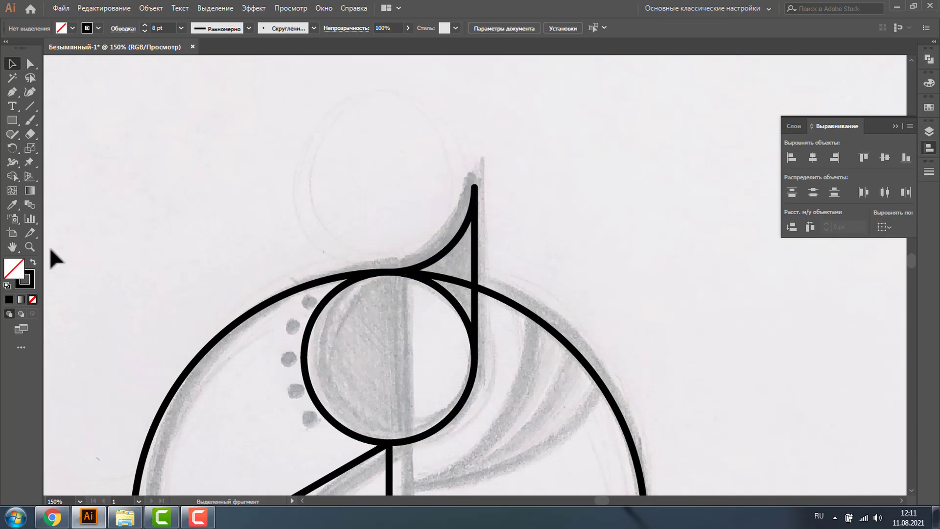
Alt-drag a copy of the pointed curve down below the head.
{"action": "left_click", "coordinate": [385, 253], "text": "alt"}
{"action": "left_click", "coordinate": [446, 271], "text": "alt"}
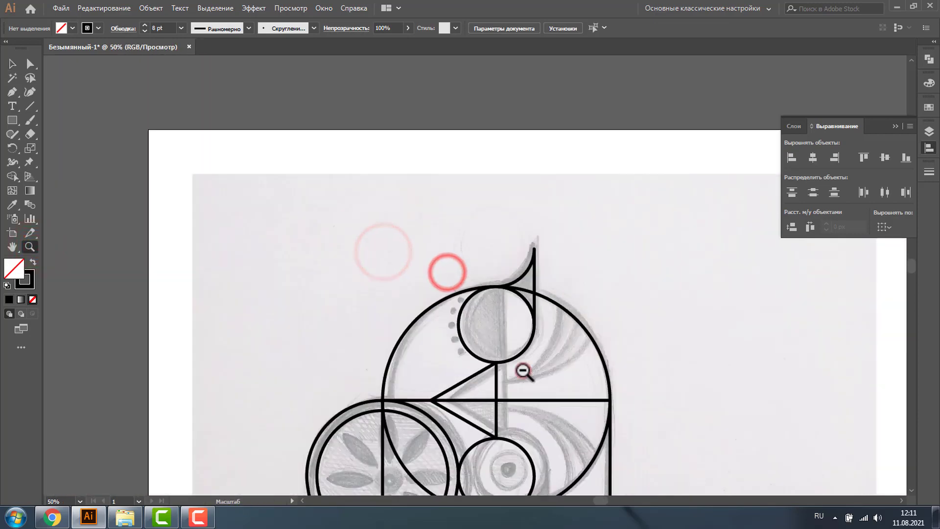
{"action": "left_click", "coordinate": [522, 371], "text": "alt"}
{"action": "left_click", "coordinate": [12, 64]}
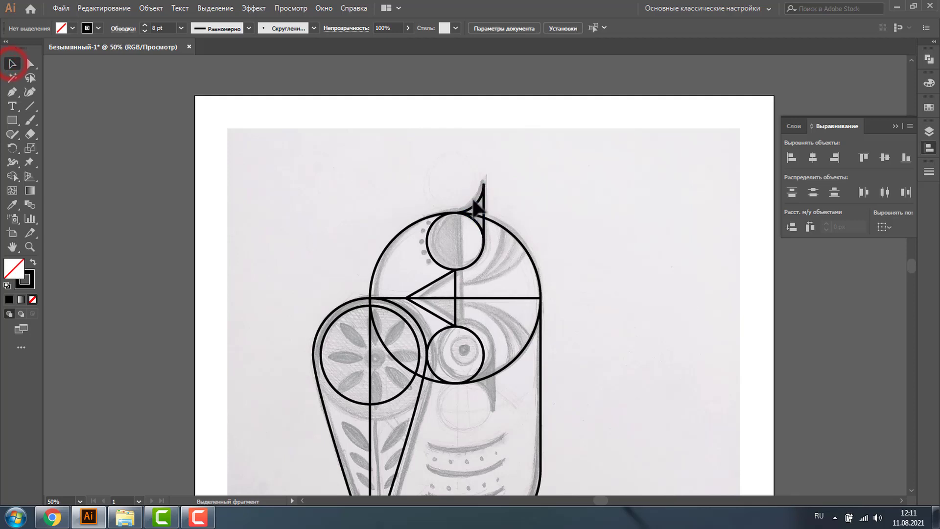
{"action": "left_click_drag", "start_coordinate": [478, 205], "coordinate": [417, 392]}
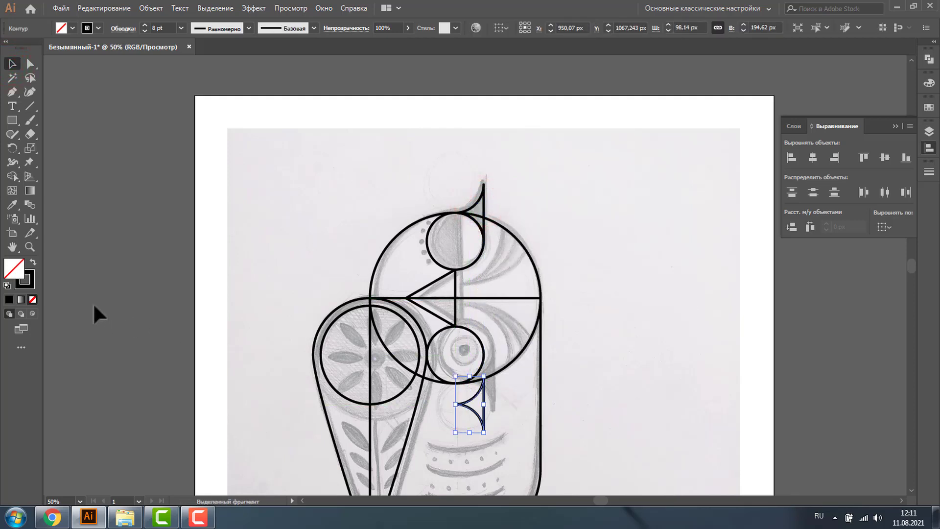
Move the copied curve up so it hangs under the right eye circle.
{"action": "left_click", "coordinate": [29, 246]}
{"action": "left_click_drag", "start_coordinate": [447, 335], "coordinate": [596, 419]}
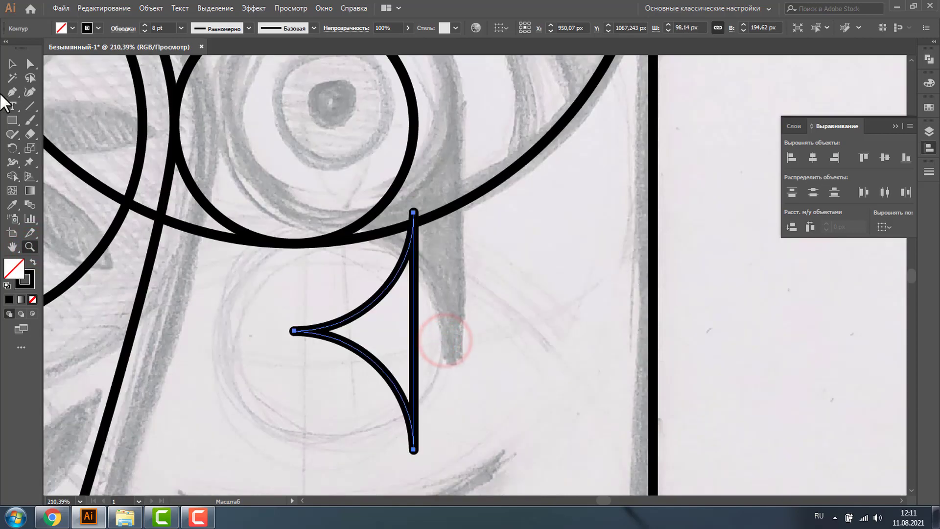
{"action": "left_click", "coordinate": [12, 64]}
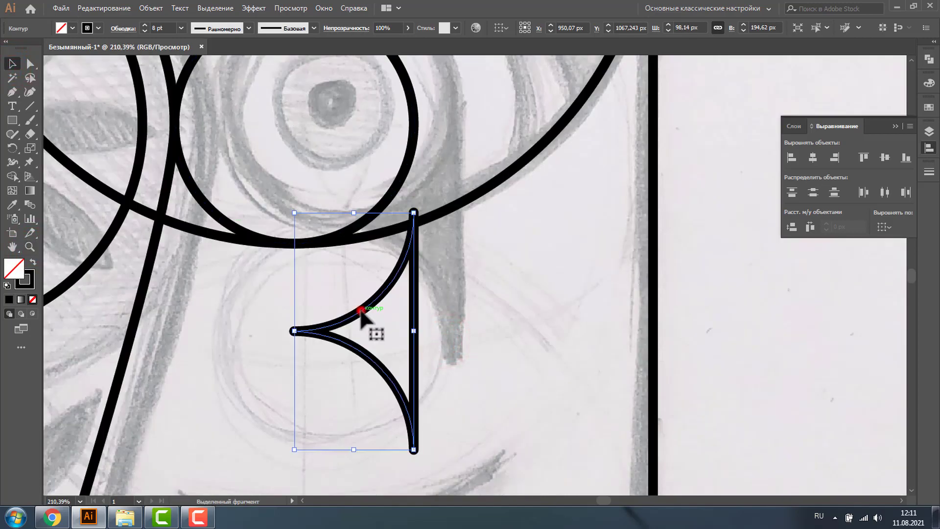
{"action": "left_click_drag", "start_coordinate": [361, 310], "coordinate": [361, 231]}
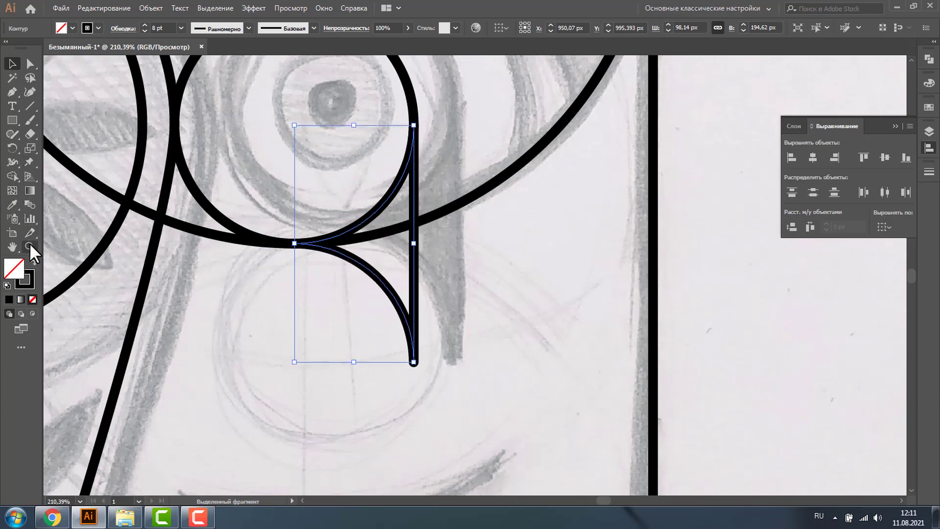
Scale a smaller copy of the right eye circle to form an inner ring.
{"action": "left_click", "coordinate": [909, 60]}
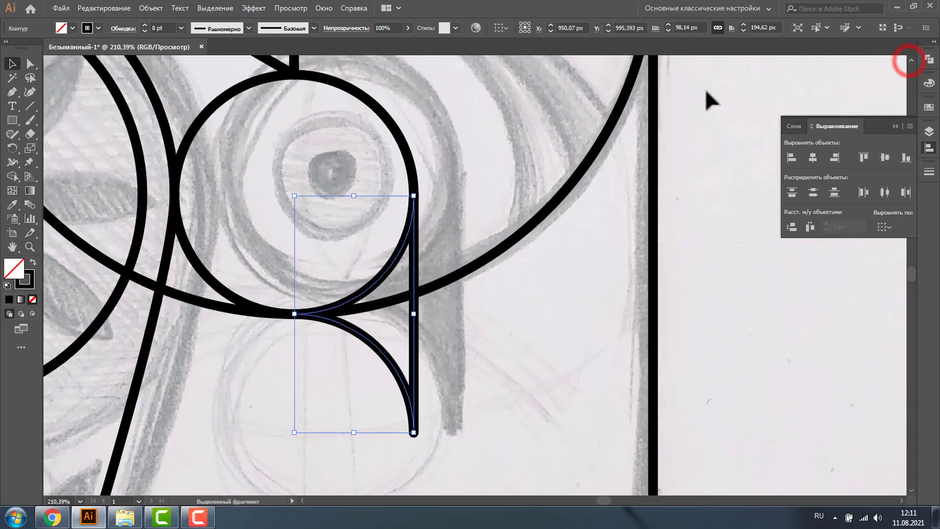
{"action": "left_click", "coordinate": [352, 93]}
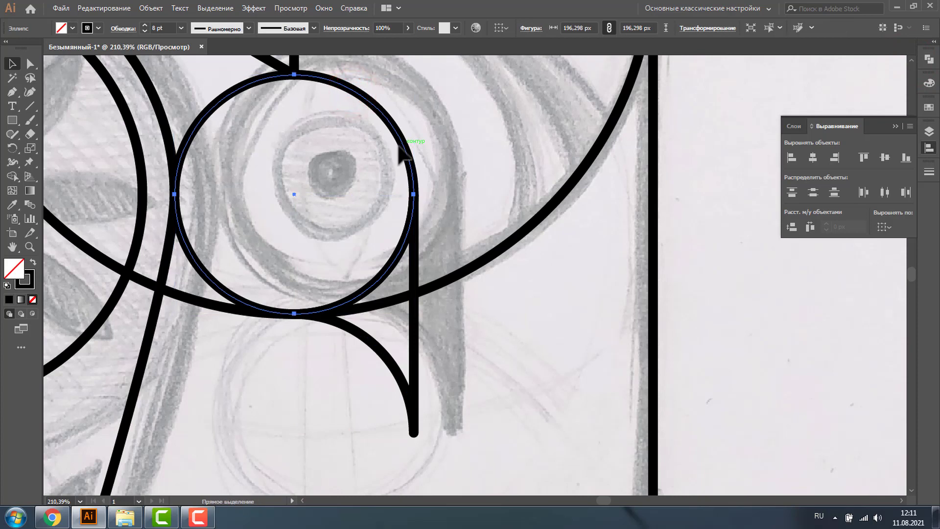
{"action": "key", "text": "ctrl"}
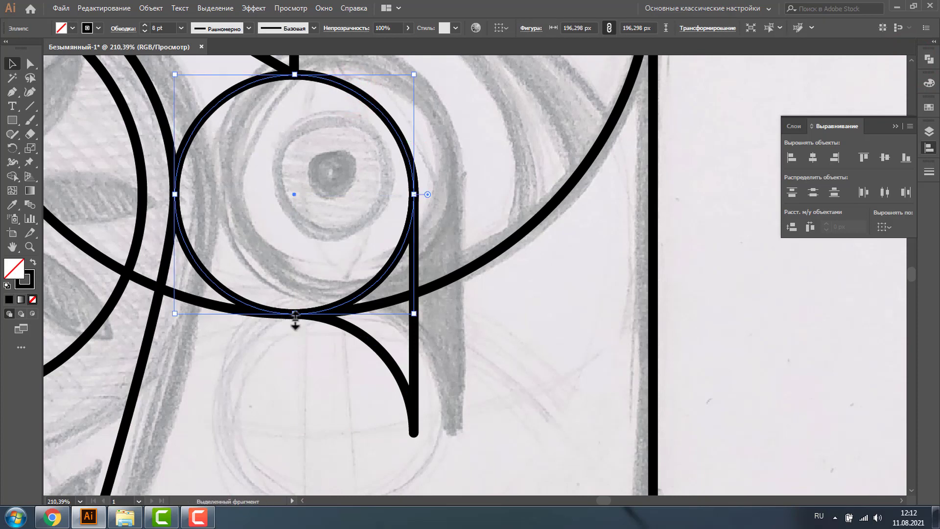
{"action": "left_click_drag", "start_coordinate": [295, 314], "coordinate": [308, 280]}
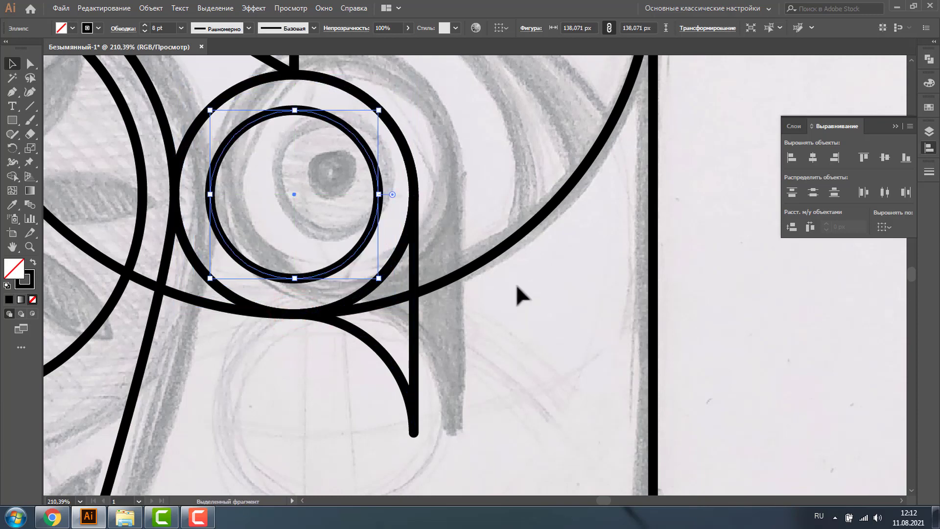
Scale inward copies of the eye circle: a smaller inner ring and a tiny centred pupil.
{"action": "key", "text": "ctrl+alt+bracketleft"}
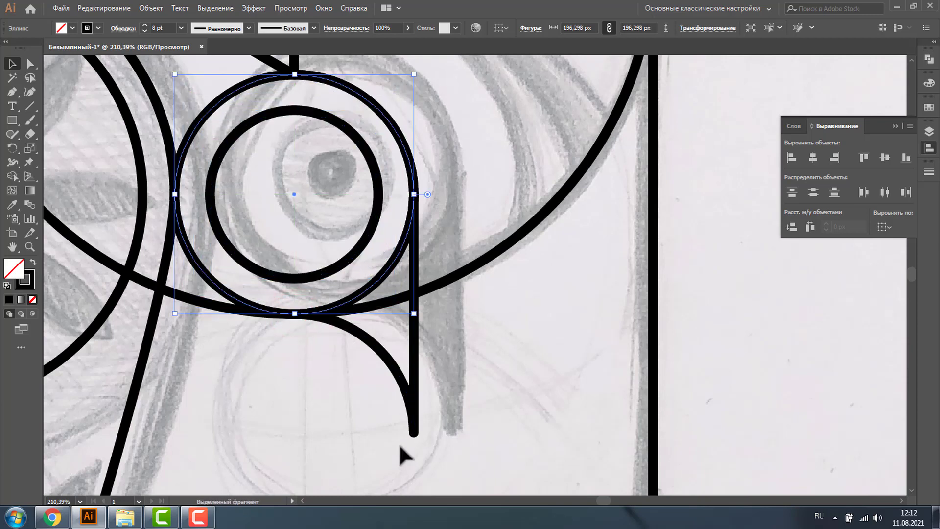
{"action": "left_click_drag", "start_coordinate": [412, 315], "coordinate": [337, 237]}
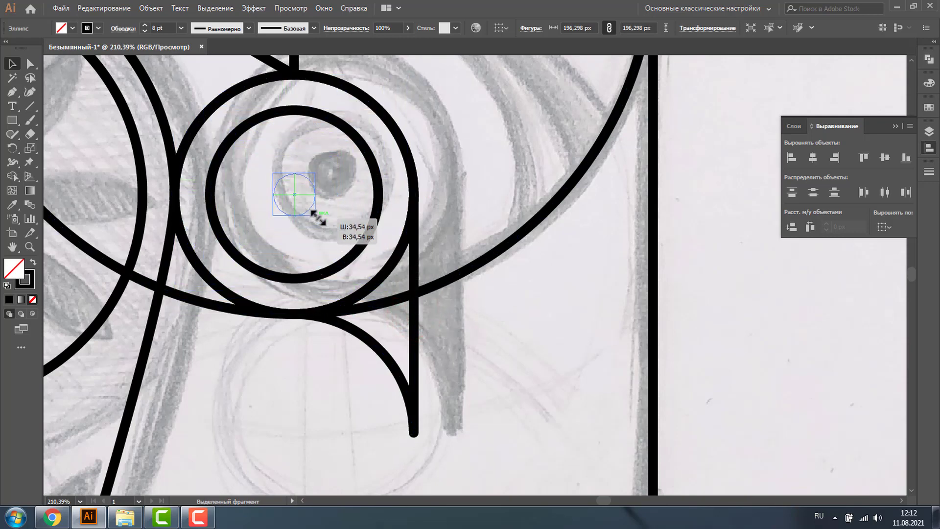
{"action": "left_click_drag", "start_coordinate": [337, 237], "coordinate": [314, 215]}
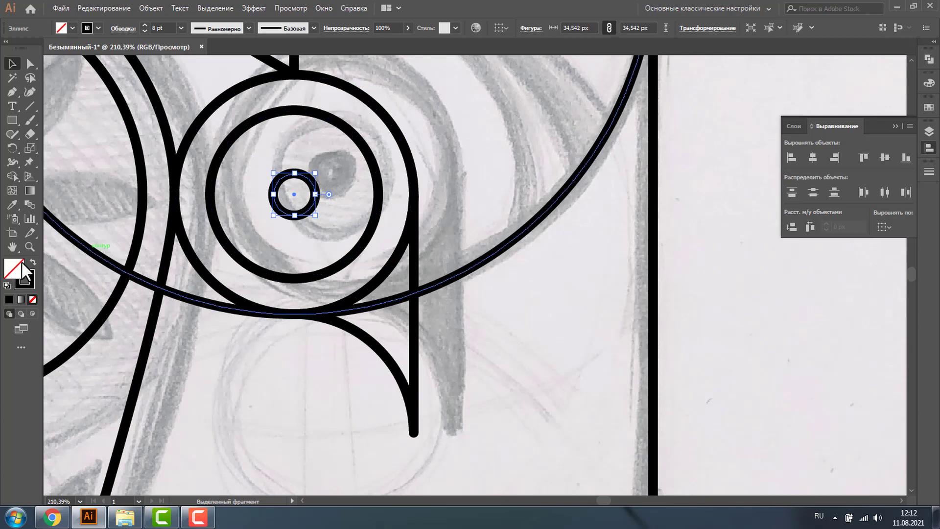
{"action": "left_click", "coordinate": [30, 246]}
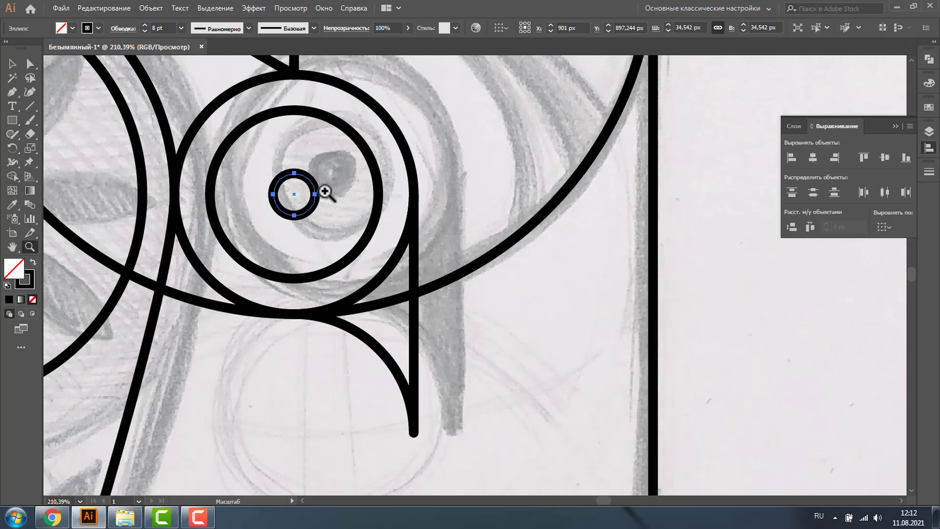
{"action": "key", "text": "ctrl+0"}
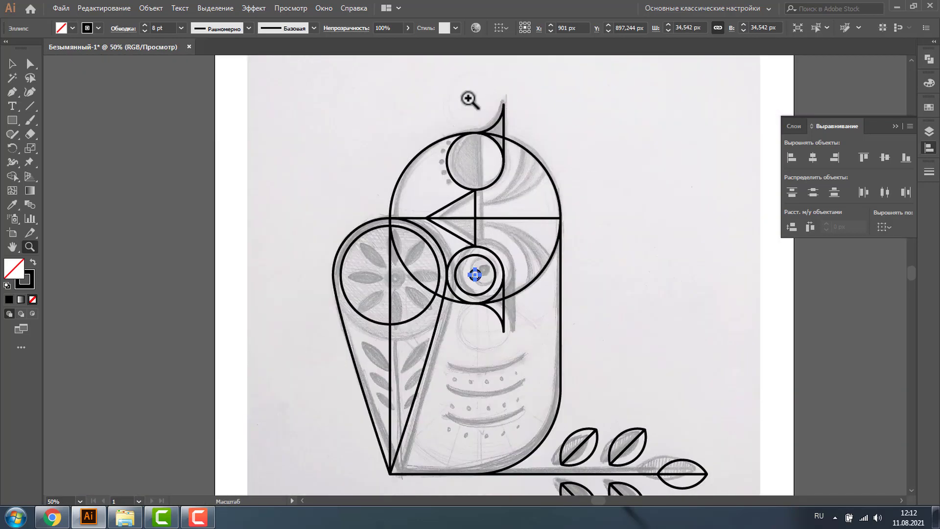
Draw a vertical line through the left eye circle from top to bottom.
{"action": "left_click_drag", "start_coordinate": [424, 115], "coordinate": [494, 216]}
{"action": "left_click", "coordinate": [30, 106]}
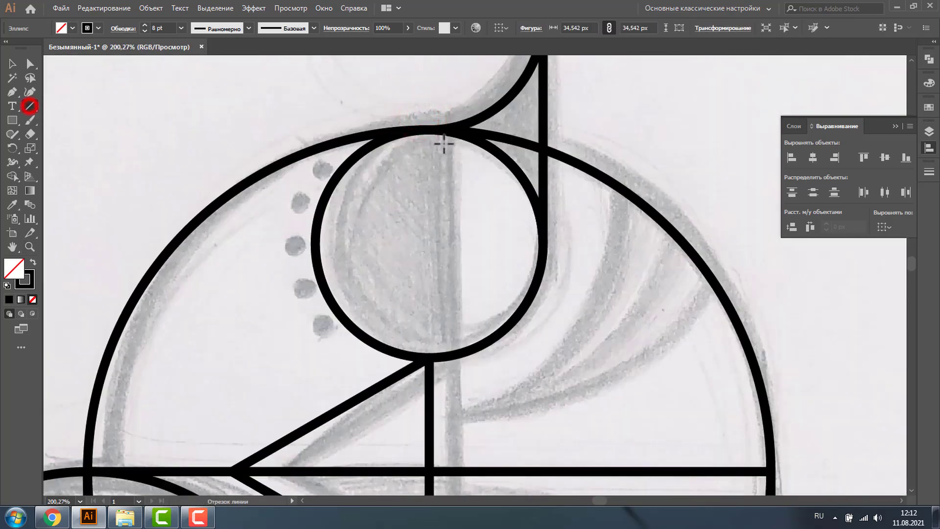
{"action": "left_click_drag", "start_coordinate": [429, 129], "coordinate": [429, 358]}
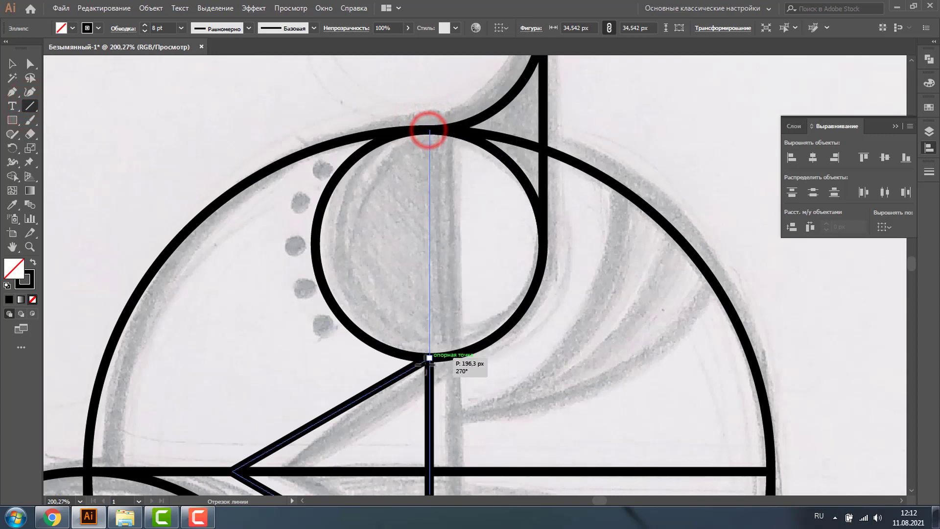
Scale a larger concentric copy of the circle, about 296 px across, around it.
{"action": "left_click", "coordinate": [12, 63]}
{"action": "left_click", "coordinate": [537, 206]}
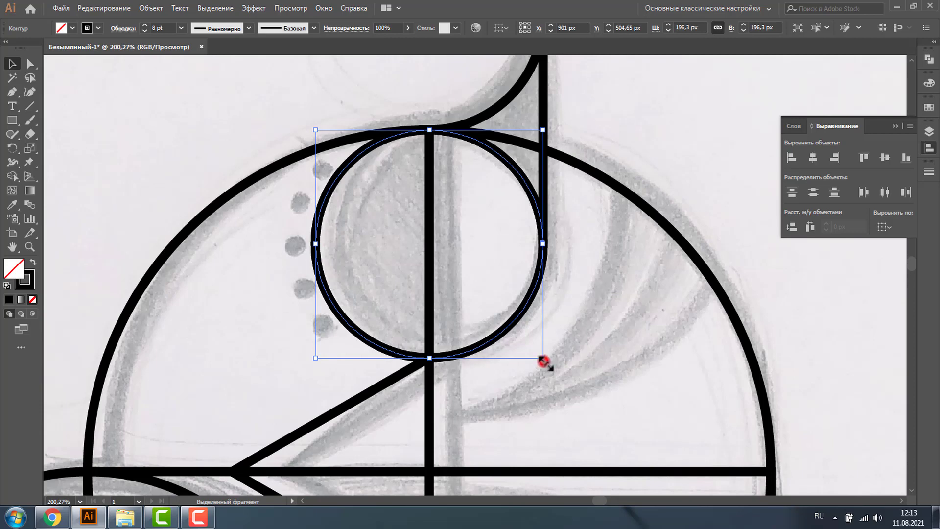
{"action": "left_click_drag", "start_coordinate": [543, 362], "coordinate": [607, 419]}
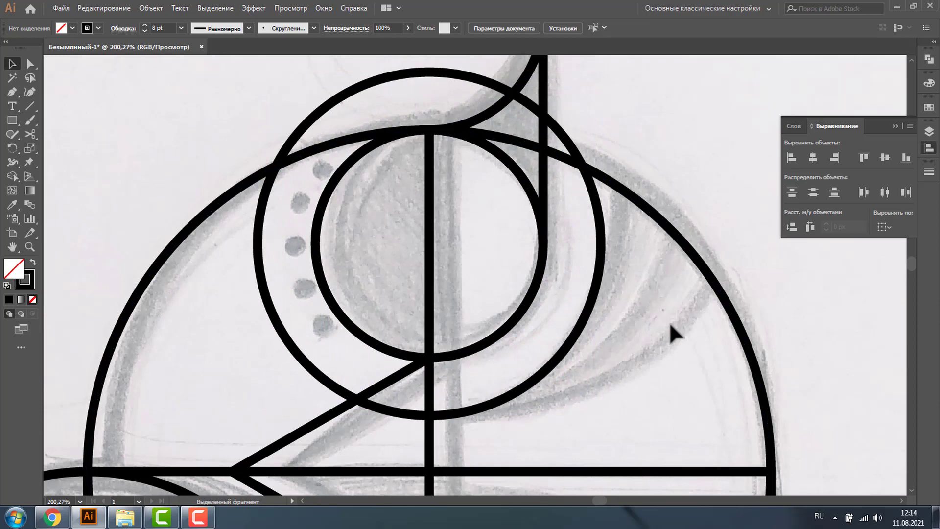
{"action": "left_click", "coordinate": [445, 414]}
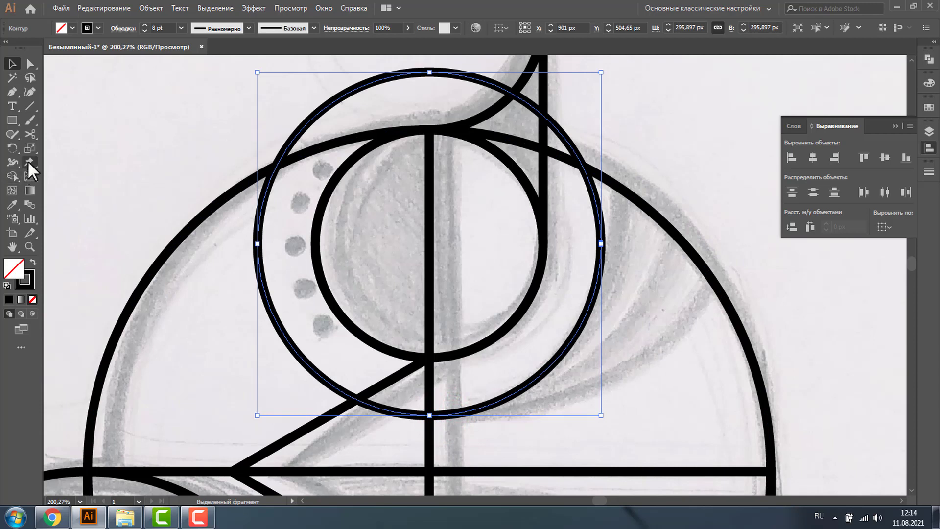
Cut the large circle with Scissors at its bottom point and upper-right crossing.
{"action": "left_click", "coordinate": [24, 135]}
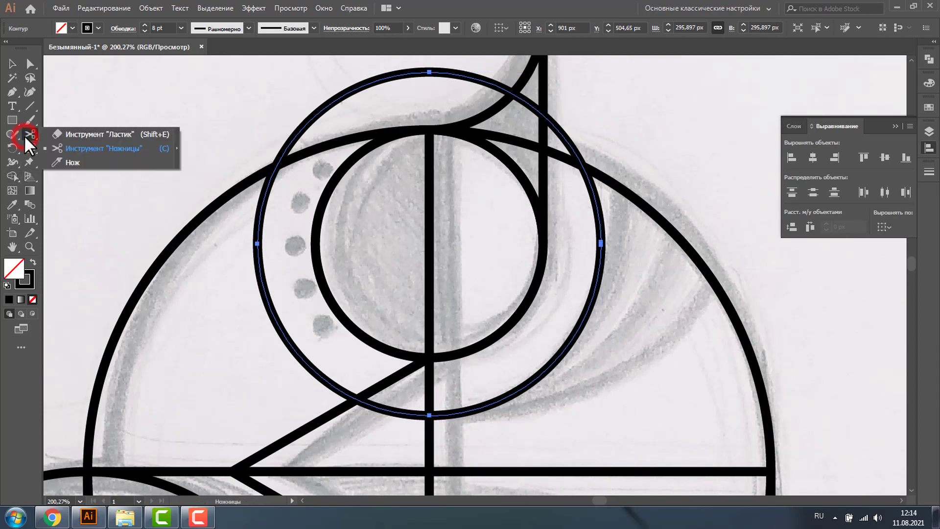
{"action": "left_click", "coordinate": [117, 148]}
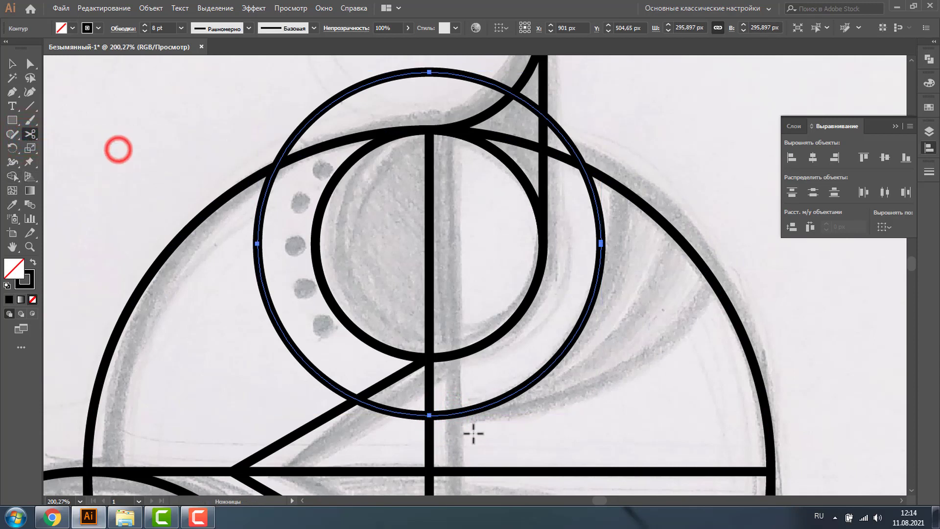
{"action": "left_click", "coordinate": [430, 415]}
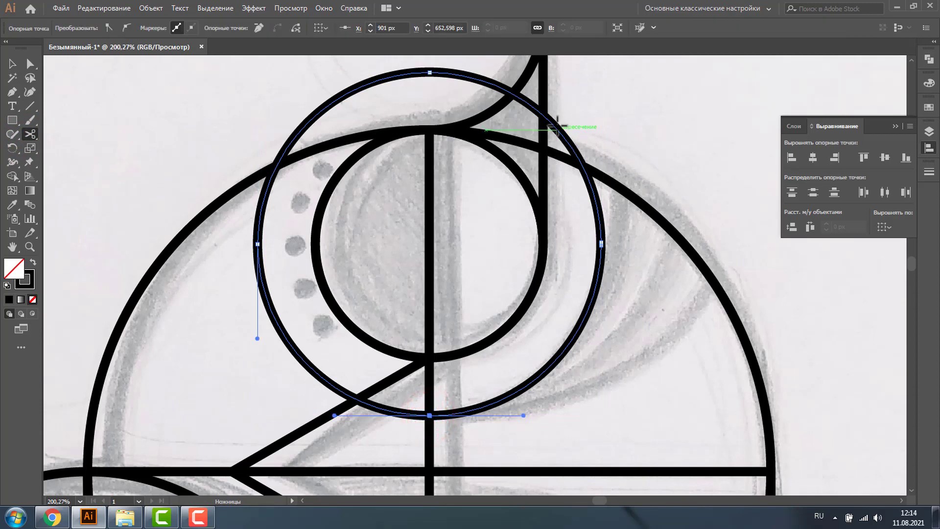
{"action": "left_click", "coordinate": [524, 101]}
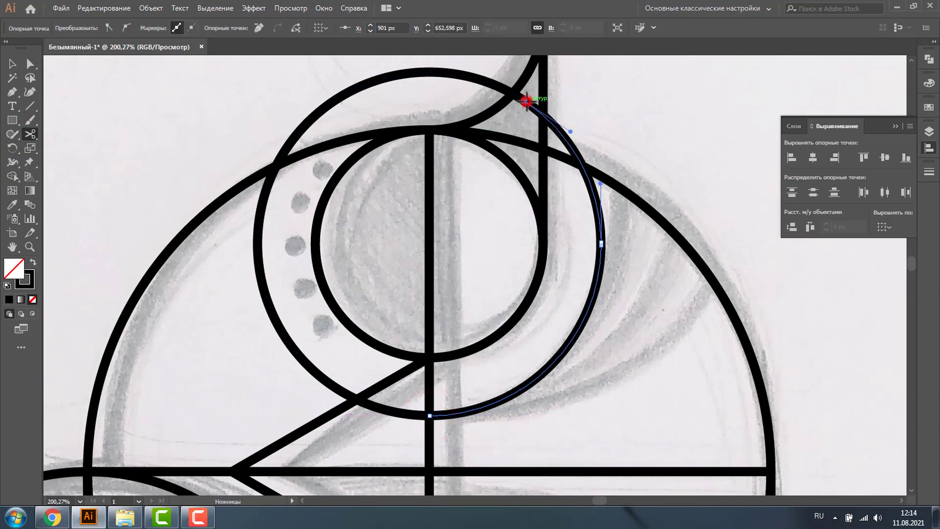
Delete the left arc of the large circle, keeping the right-hand arc selected.
{"action": "left_click", "coordinate": [12, 64]}
{"action": "left_click", "coordinate": [115, 90]}
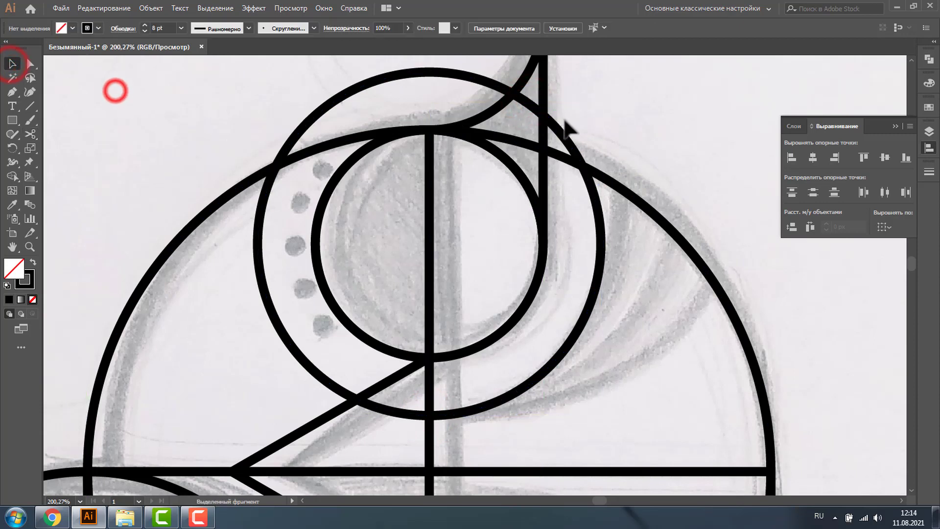
{"action": "left_click", "coordinate": [475, 79]}
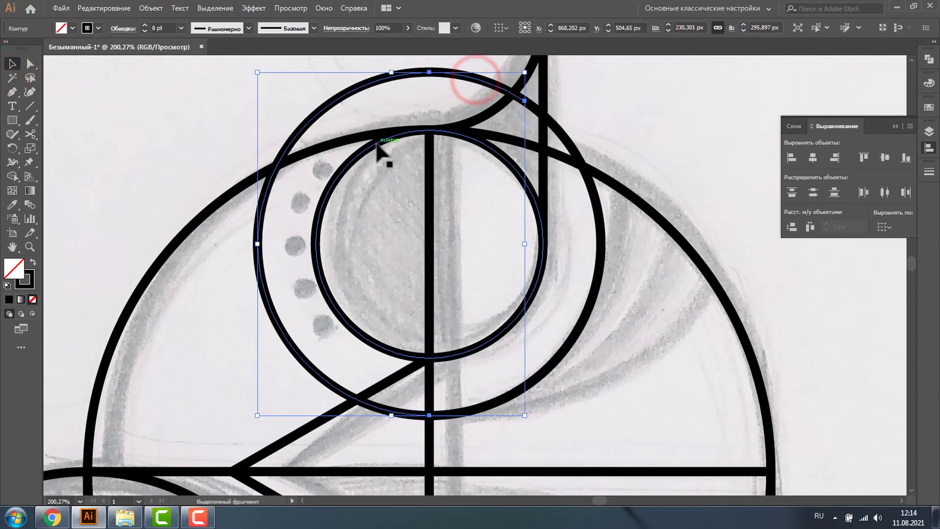
{"action": "key", "text": "Delete"}
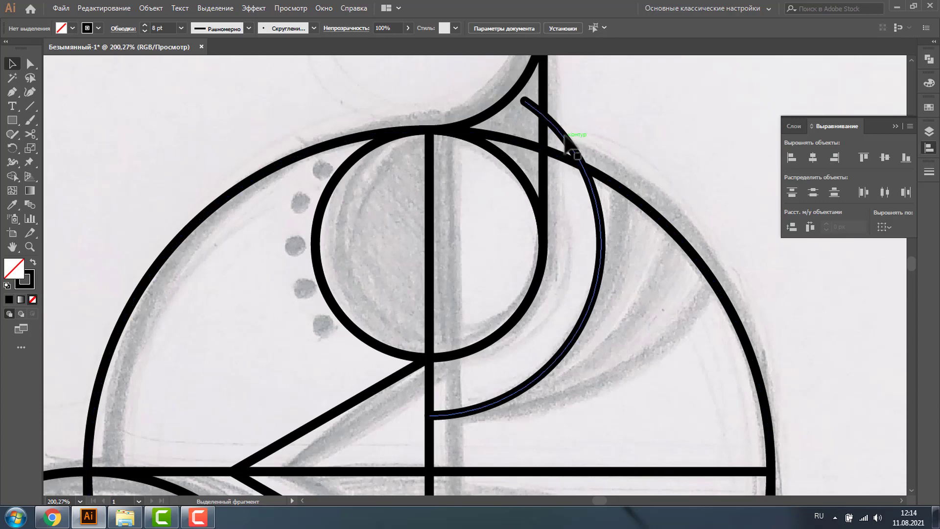
{"action": "left_click", "coordinate": [562, 131]}
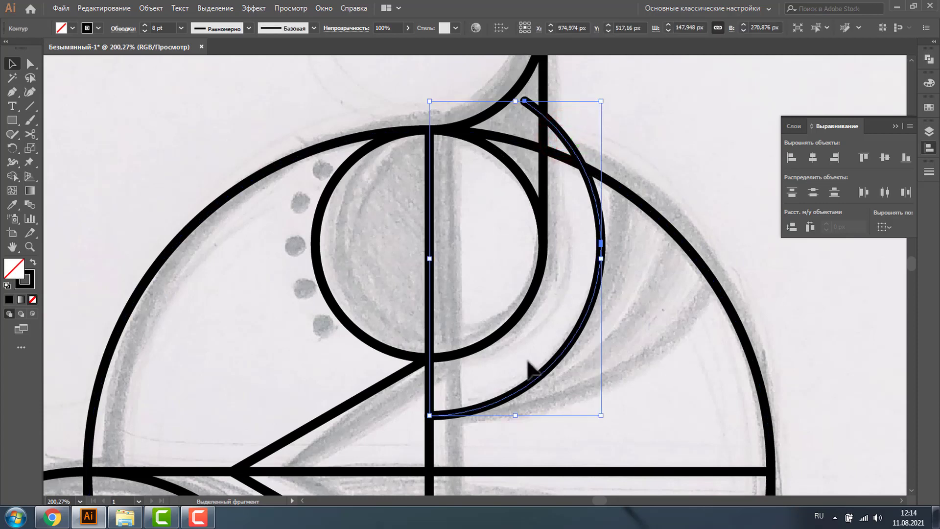
{"action": "left_click", "coordinate": [11, 148]}
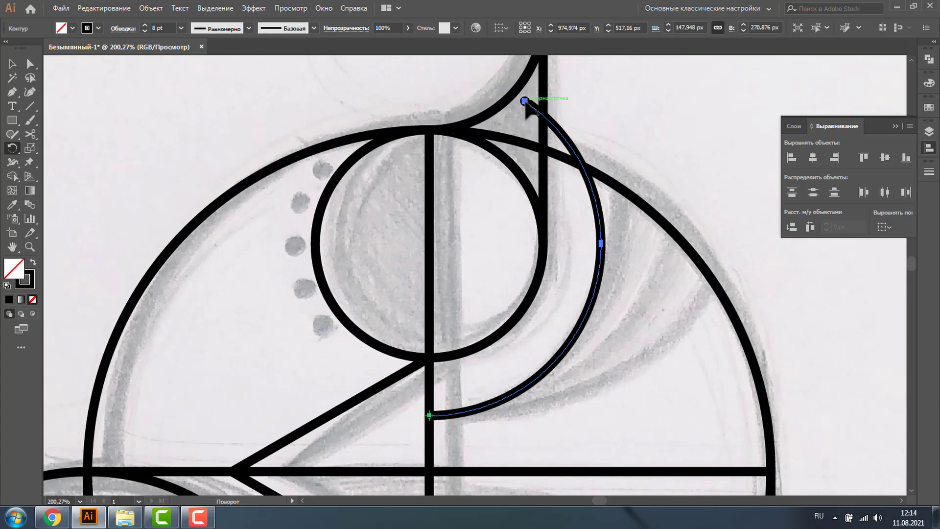
Rotate copies of the arc around its bottom end to fan out a third crescent.
{"action": "left_click_drag", "start_coordinate": [524, 100], "coordinate": [587, 137]}
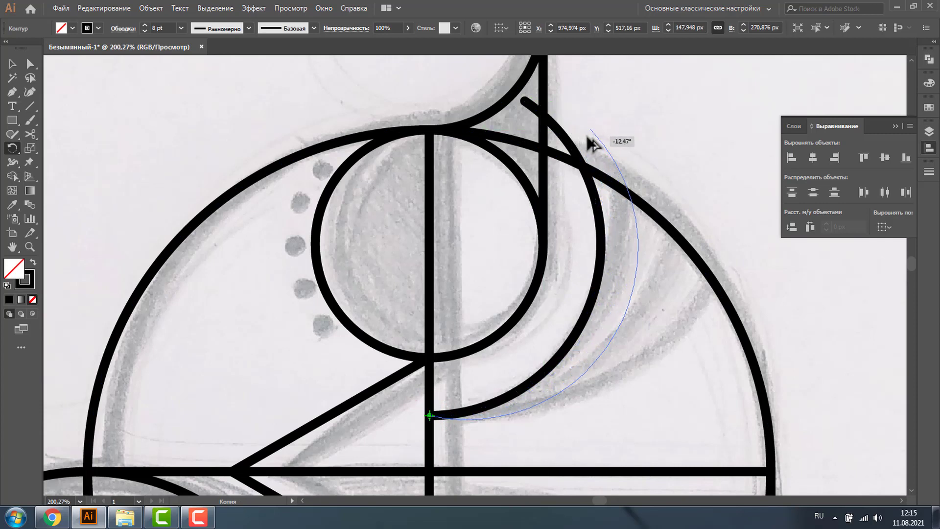
{"action": "left_click_drag", "start_coordinate": [587, 136], "coordinate": [592, 139]}
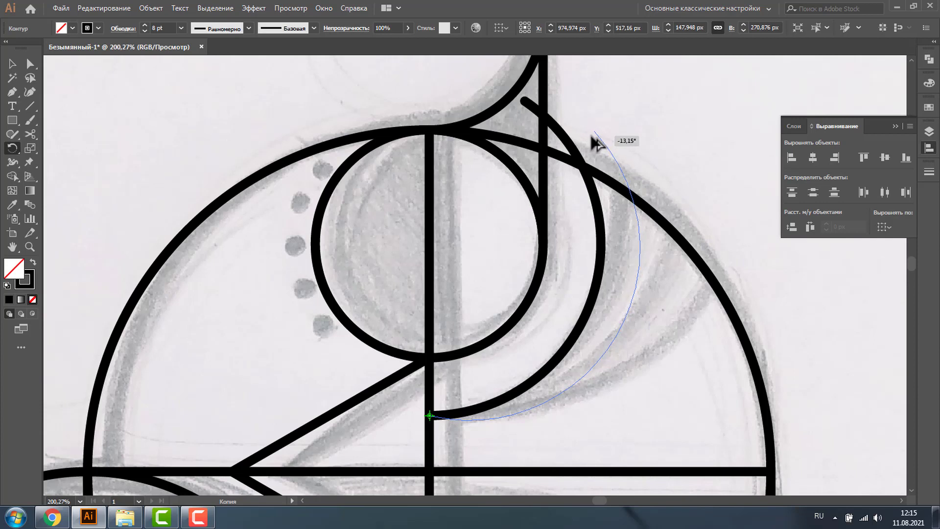
{"action": "mouse_move", "coordinate": [591, 137]}
{"action": "left_mouse_down"}
{"action": "mouse_move", "coordinate": [598, 131]}
{"action": "mouse_move", "coordinate": [680, 198]}
{"action": "left_mouse_up"}
Trim away the arc tips extending past the head circle with Shape Builder.
{"action": "key", "text": "v"}
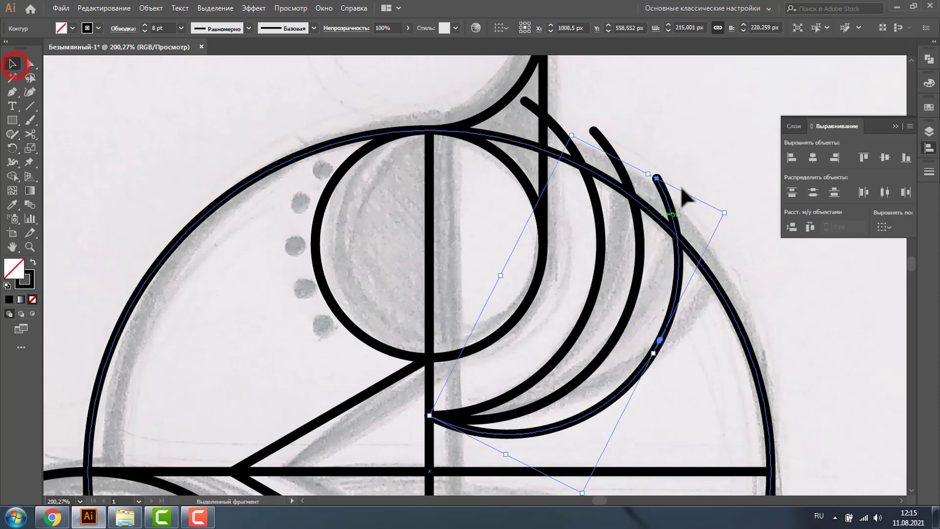
{"action": "left_click", "coordinate": [705, 151]}
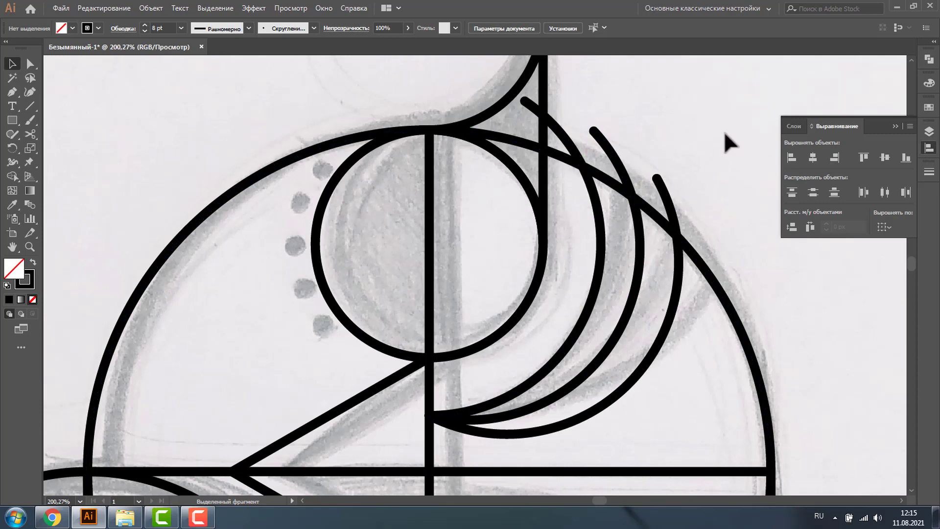
{"action": "left_click_drag", "start_coordinate": [724, 132], "coordinate": [584, 234]}
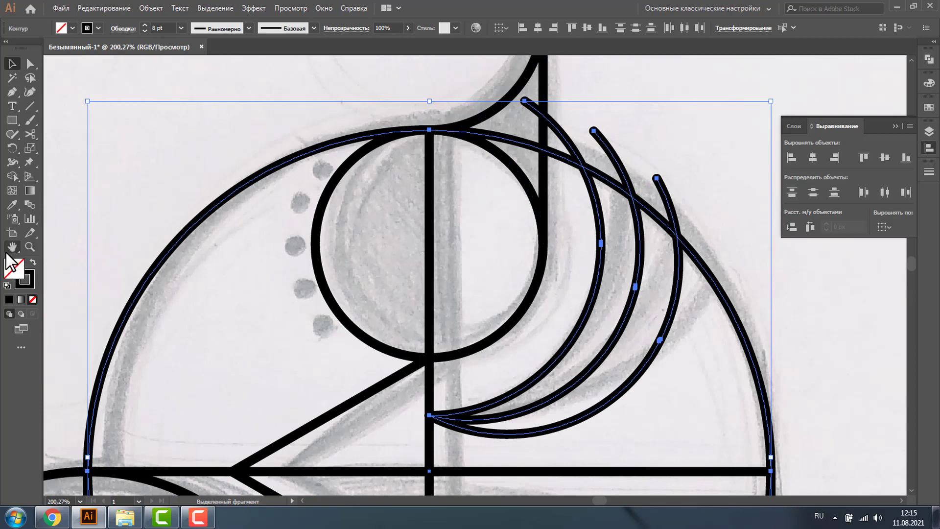
{"action": "left_click", "coordinate": [11, 176]}
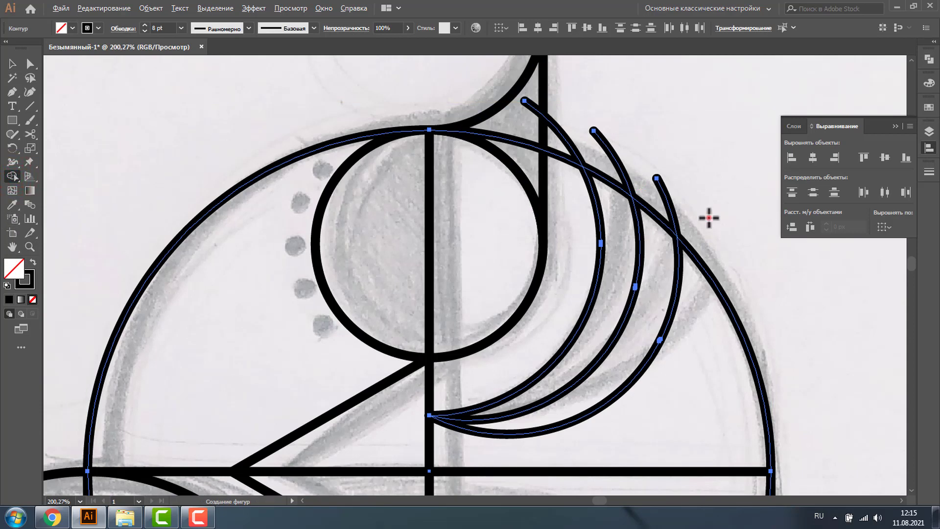
{"action": "left_click_drag", "start_coordinate": [709, 218], "coordinate": [558, 143]}
{"action": "left_click", "coordinate": [12, 63]}
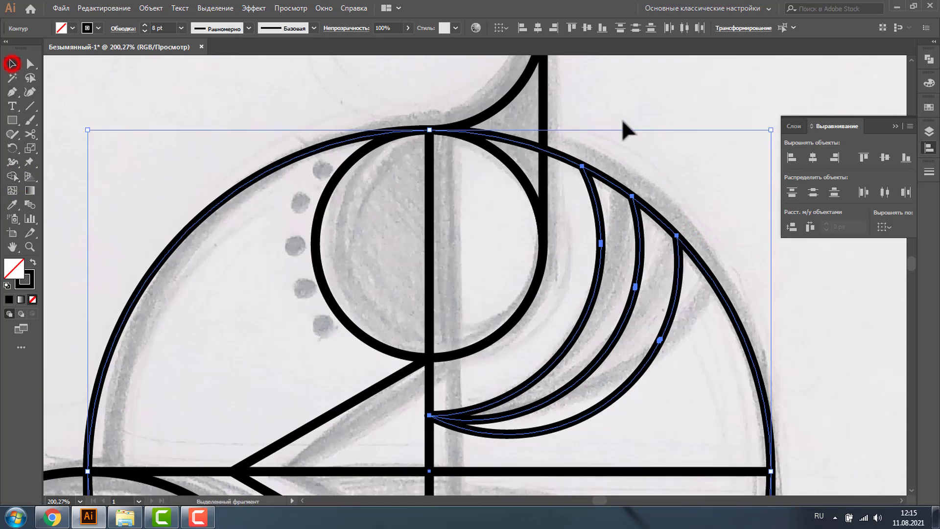
{"action": "left_click", "coordinate": [622, 122]}
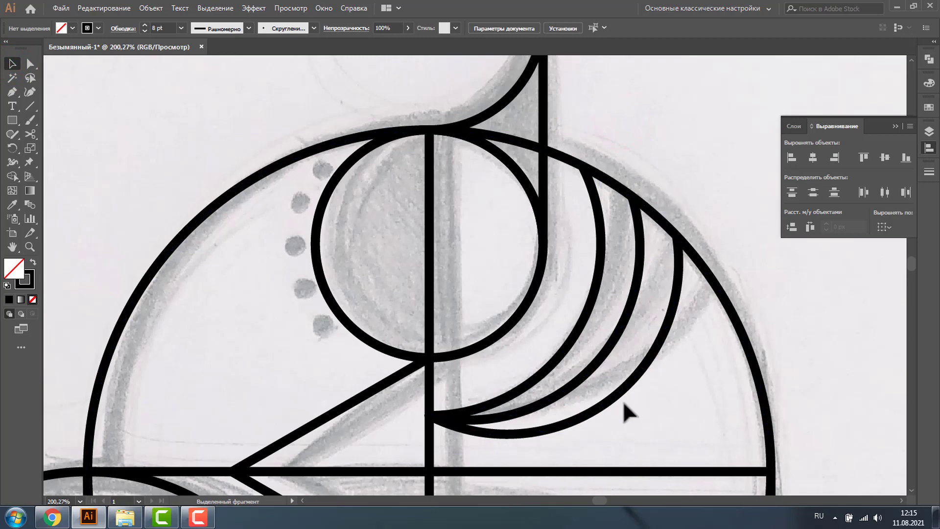
Select the three crescent arcs and group them.
{"action": "left_click", "coordinate": [29, 246]}
{"action": "left_click", "coordinate": [556, 343], "text": "alt"}
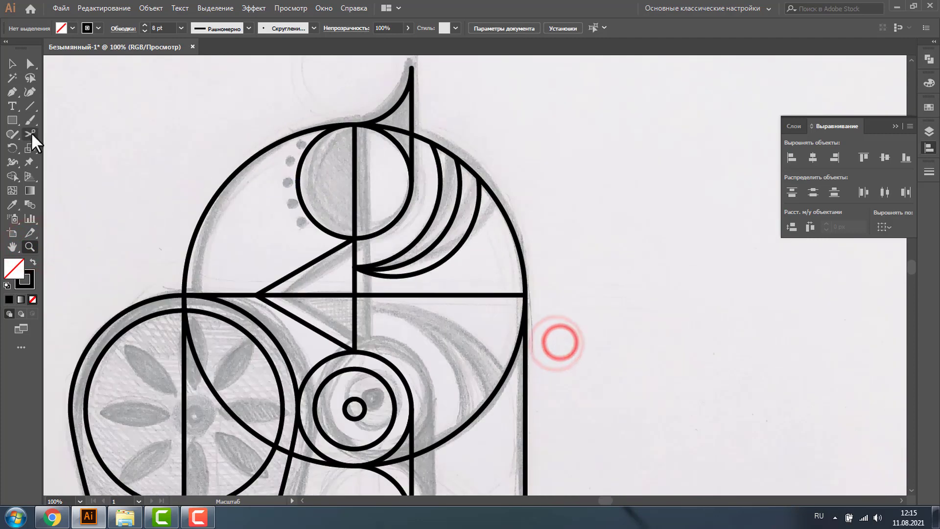
{"action": "left_click", "coordinate": [13, 63]}
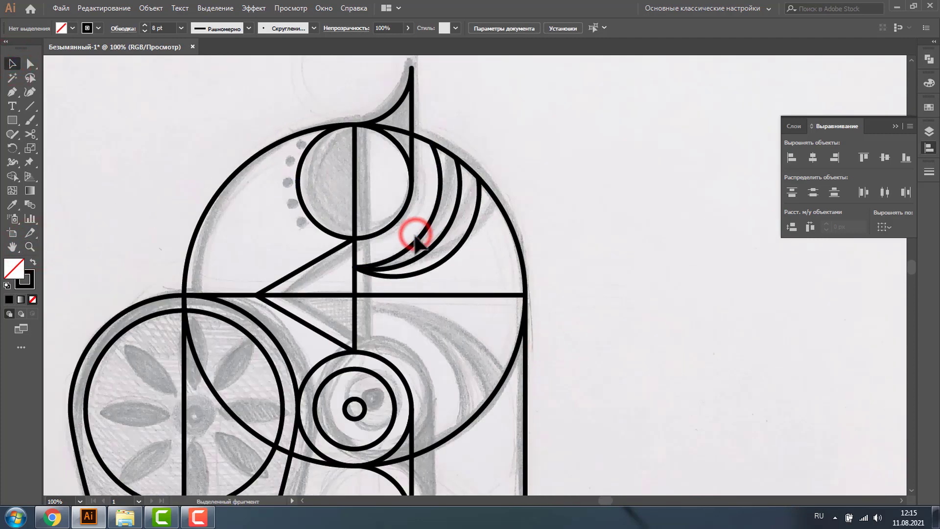
{"action": "left_click", "coordinate": [417, 237]}
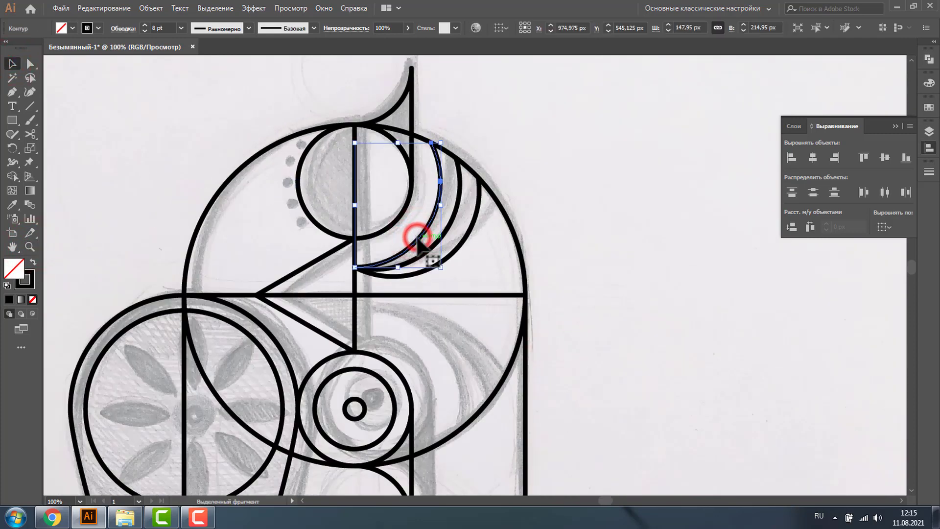
{"action": "left_click", "coordinate": [453, 220], "text": "shift"}
{"action": "left_click", "coordinate": [469, 232], "text": "shift"}
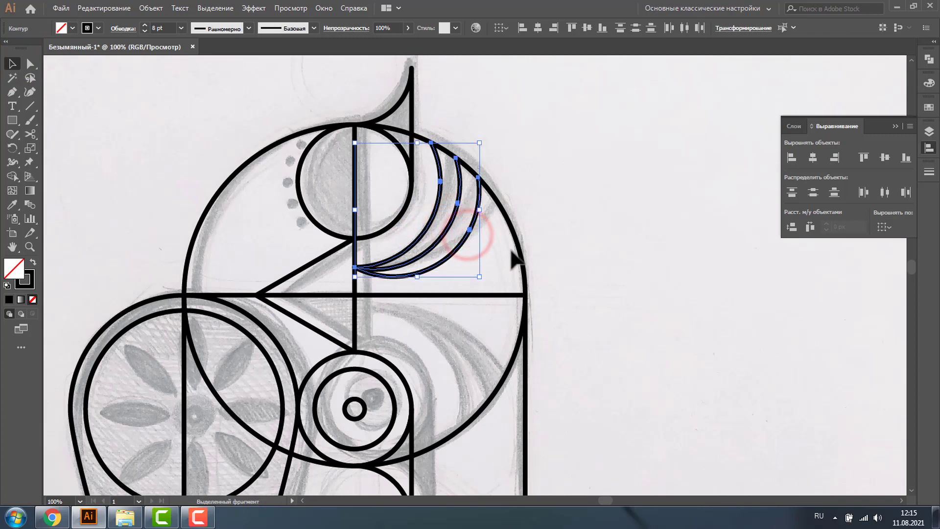
{"action": "key", "text": "ctrl+g"}
Make a horizontally reflected copy of the arc group and move it below the divider.
{"action": "right_click", "coordinate": [438, 212]}
{"action": "mouse_move", "coordinate": [490, 327]}
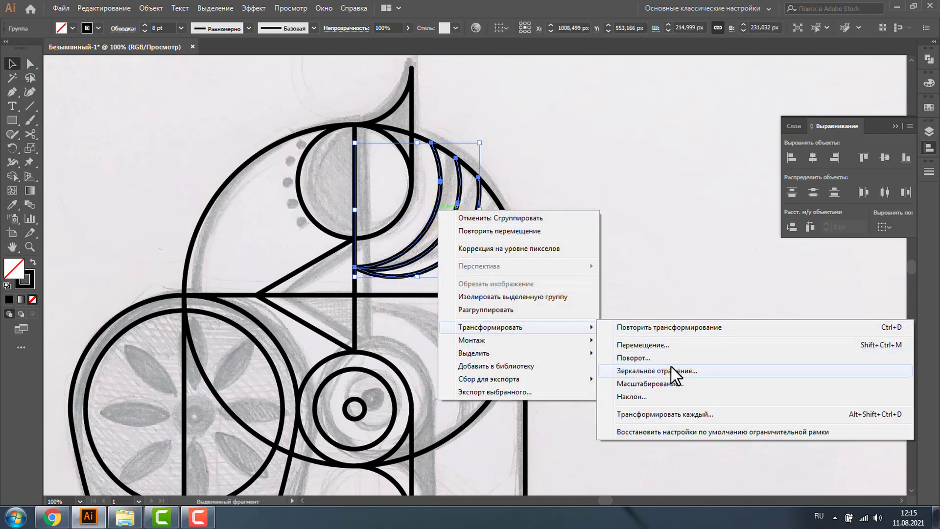
{"action": "left_click", "coordinate": [670, 371]}
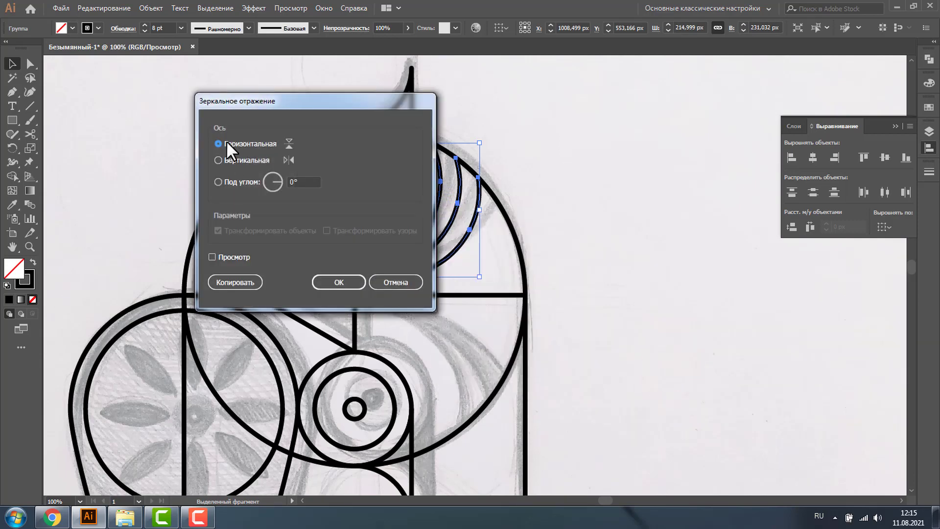
{"action": "left_click", "coordinate": [231, 282]}
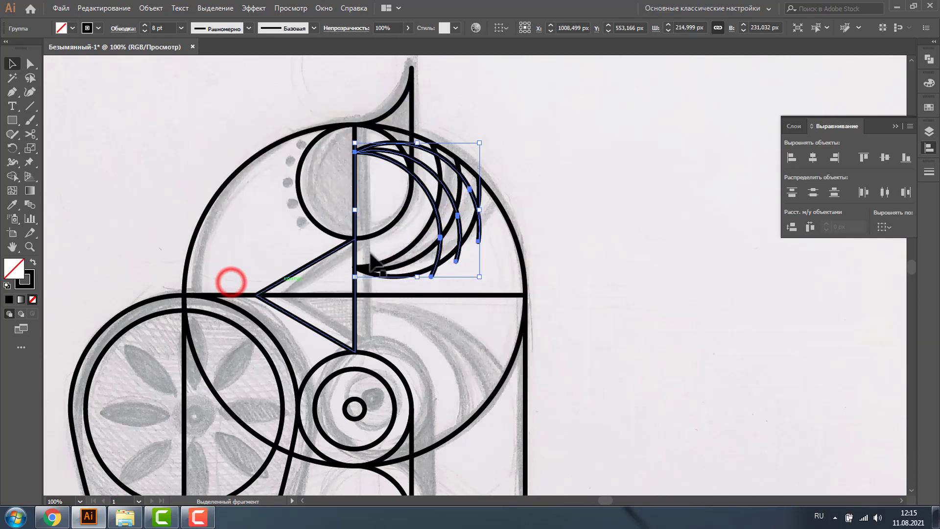
{"action": "left_click_drag", "start_coordinate": [424, 148], "coordinate": [431, 323]}
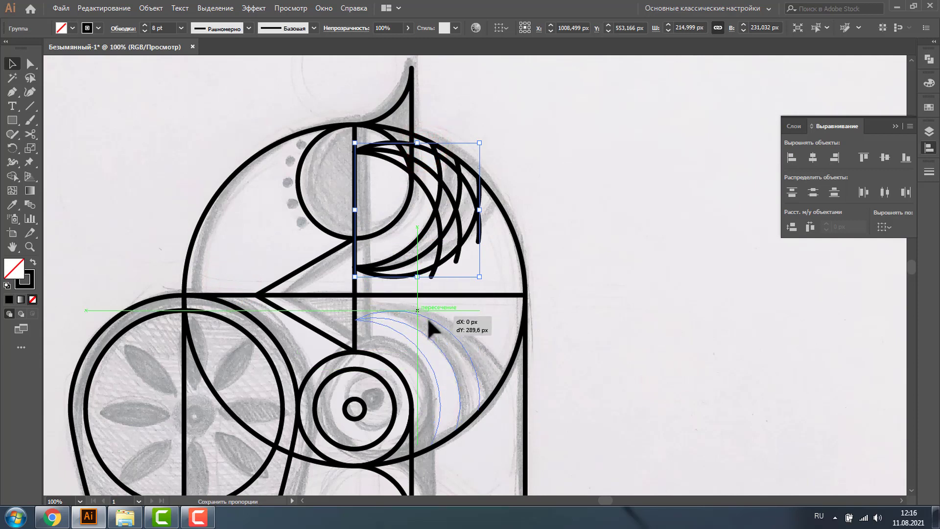
{"action": "left_click_drag", "start_coordinate": [429, 321], "coordinate": [428, 324]}
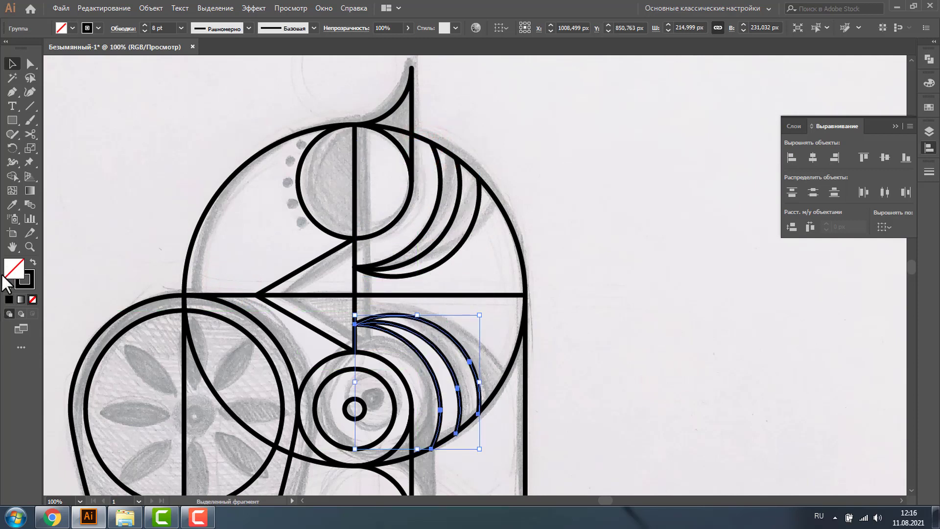
Nudge the flipped arcs' ends into place, checking them in Outline view.
{"action": "left_click", "coordinate": [29, 247]}
{"action": "left_click_drag", "start_coordinate": [400, 385], "coordinate": [508, 428]}
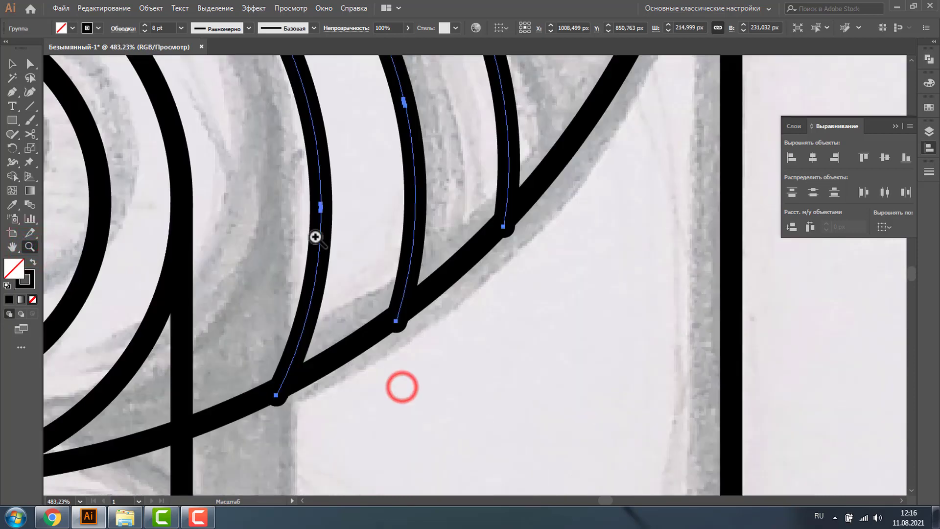
{"action": "left_click", "coordinate": [12, 63]}
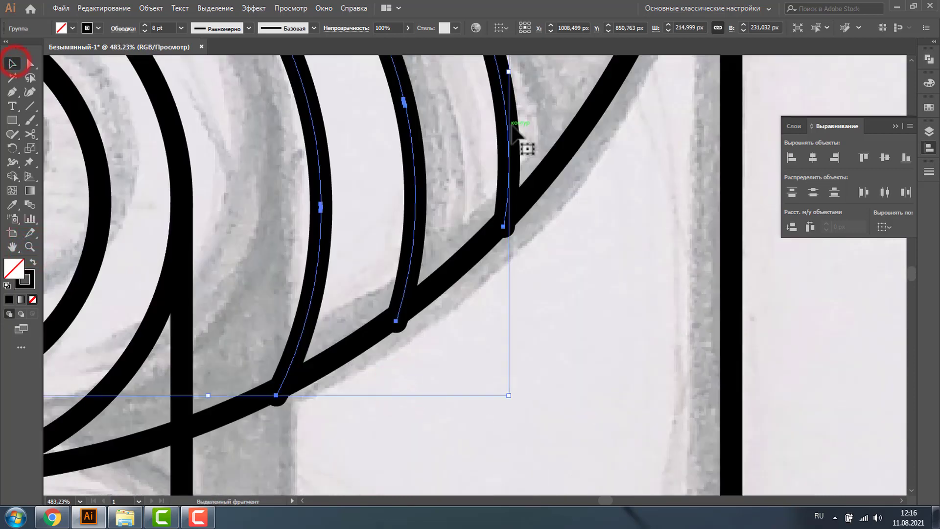
{"action": "left_click_drag", "start_coordinate": [505, 117], "coordinate": [505, 112]}
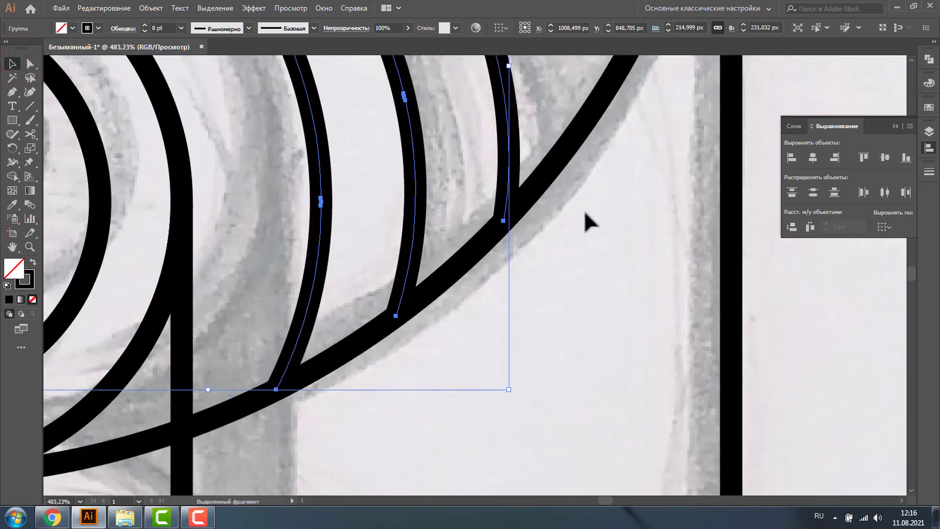
{"action": "key", "text": "ctrl+y"}
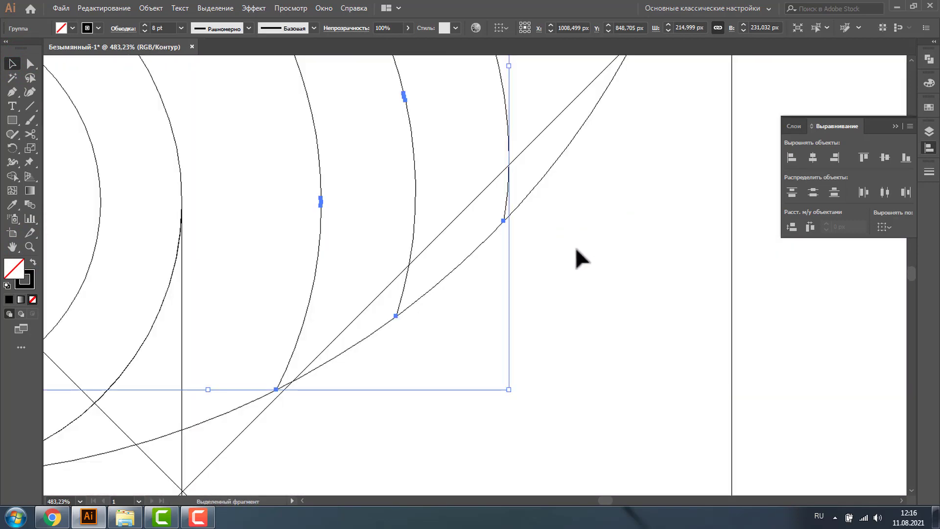
{"action": "key", "text": "ctrl+y"}
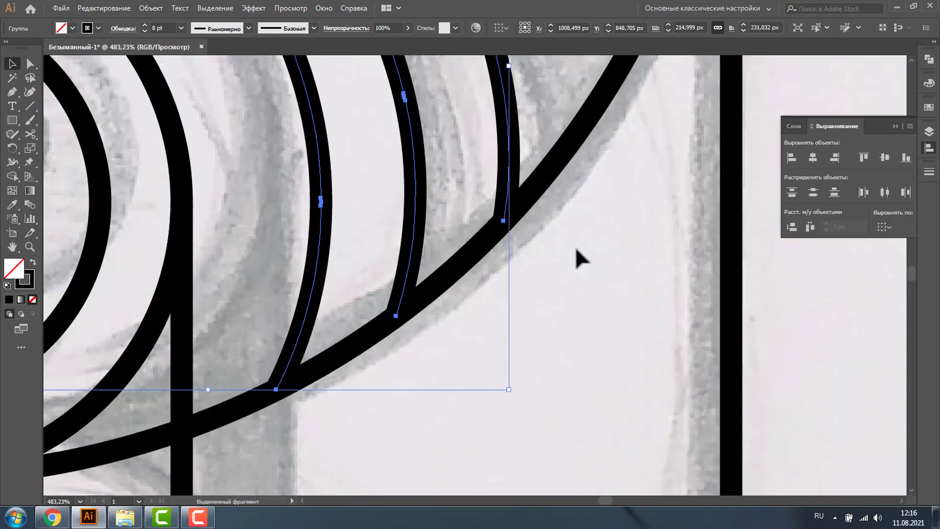
{"action": "key", "text": "ctrl+minus"}
{"action": "key", "text": "ctrl+minus"}
{"action": "key", "text": "ctrl+minus"}
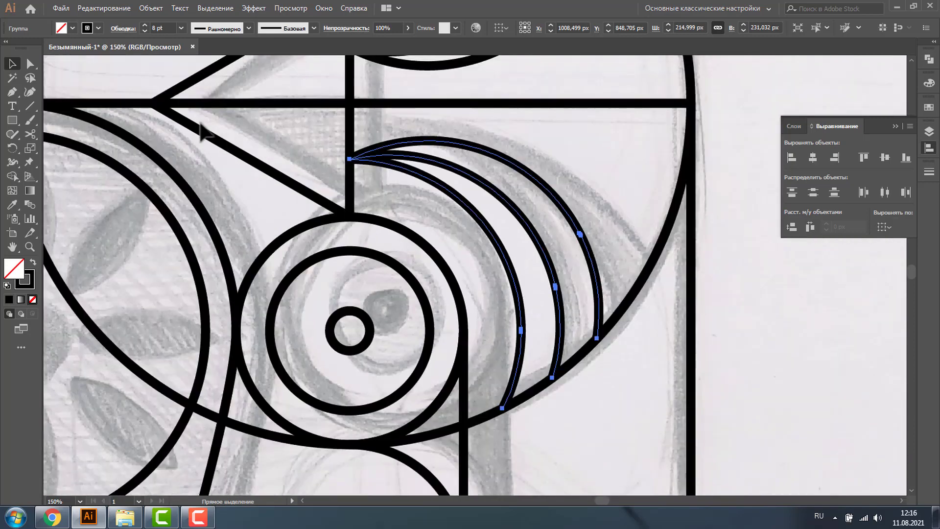
{"action": "key", "text": "ctrl+minus"}
{"action": "key", "text": "ctrl+minus"}
{"action": "left_click", "coordinate": [792, 340]}
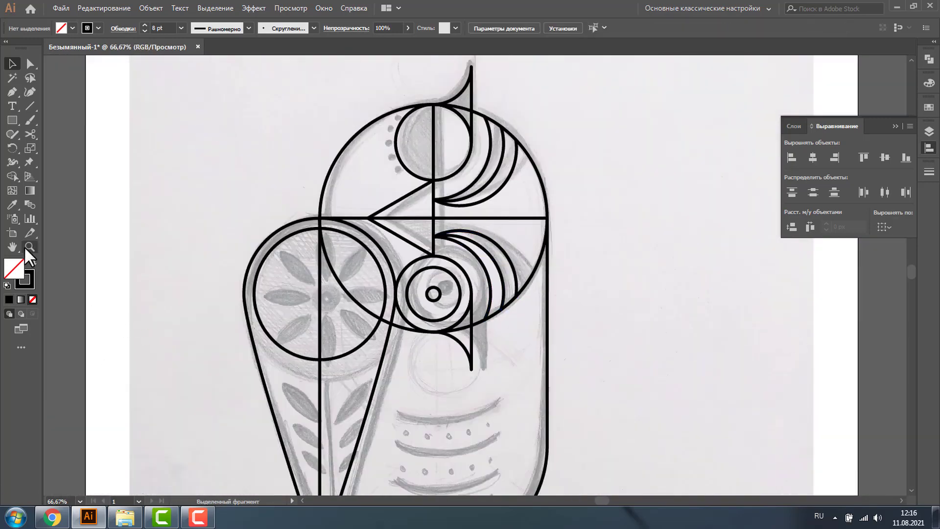
Move the wing circle and teardrop left of the owl and add an 81 px centred circle.
{"action": "left_click", "coordinate": [30, 247]}
{"action": "left_click", "coordinate": [303, 330], "text": "alt"}
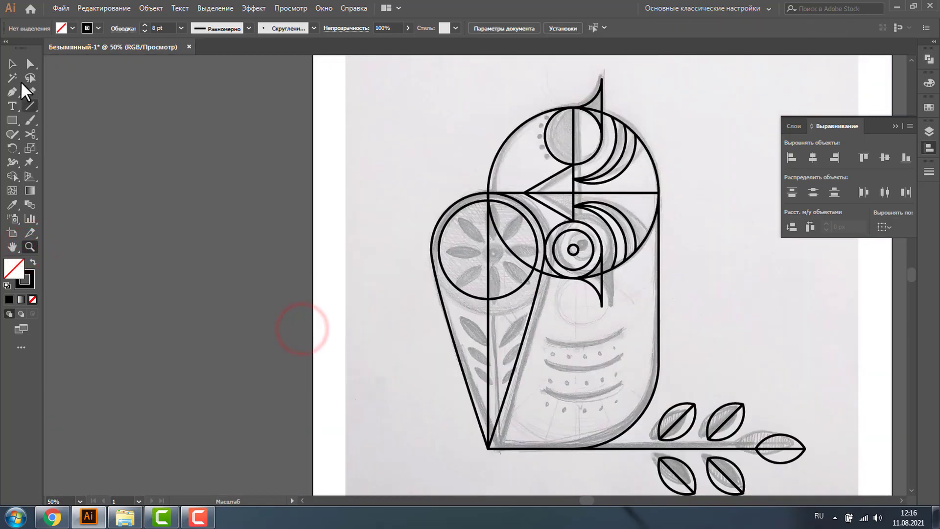
{"action": "left_click", "coordinate": [13, 63]}
{"action": "left_click", "coordinate": [447, 221]}
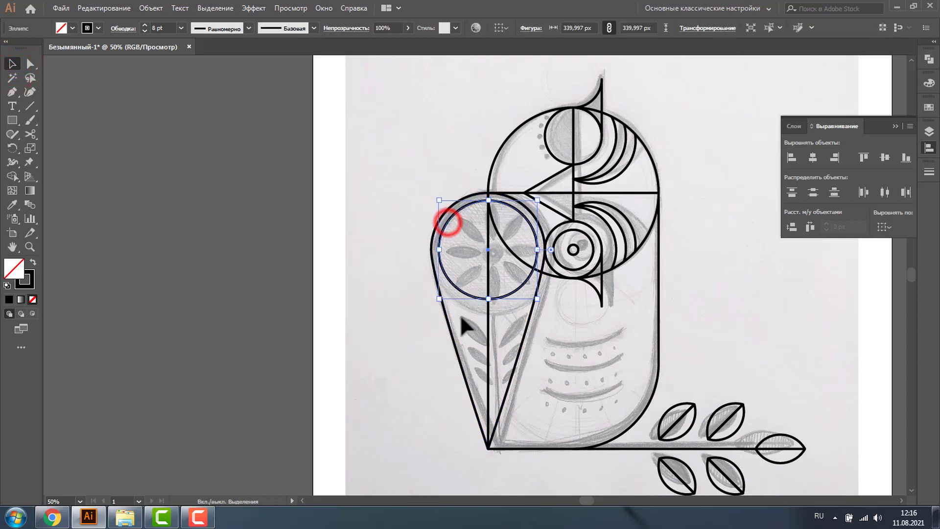
{"action": "left_click", "coordinate": [446, 319], "text": "shift"}
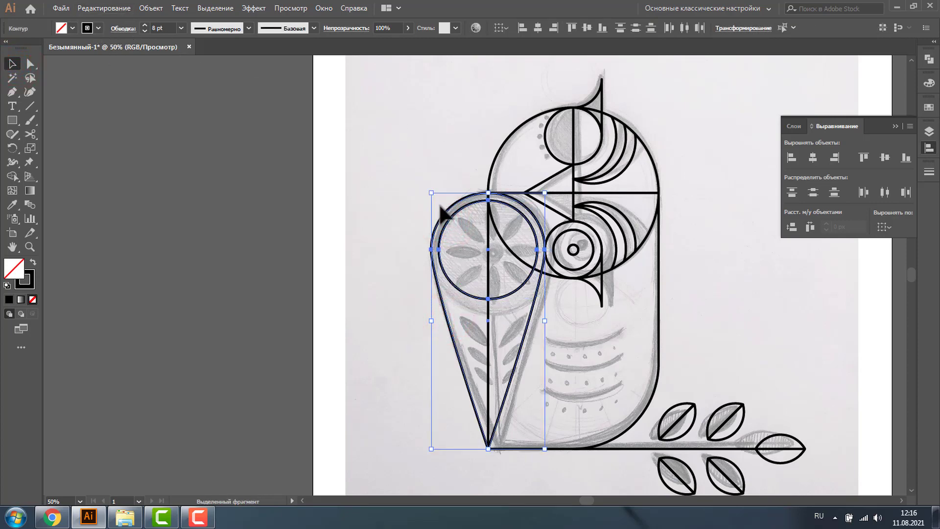
{"action": "left_click_drag", "start_coordinate": [445, 211], "coordinate": [332, 216]}
{"action": "left_click", "coordinate": [388, 204]}
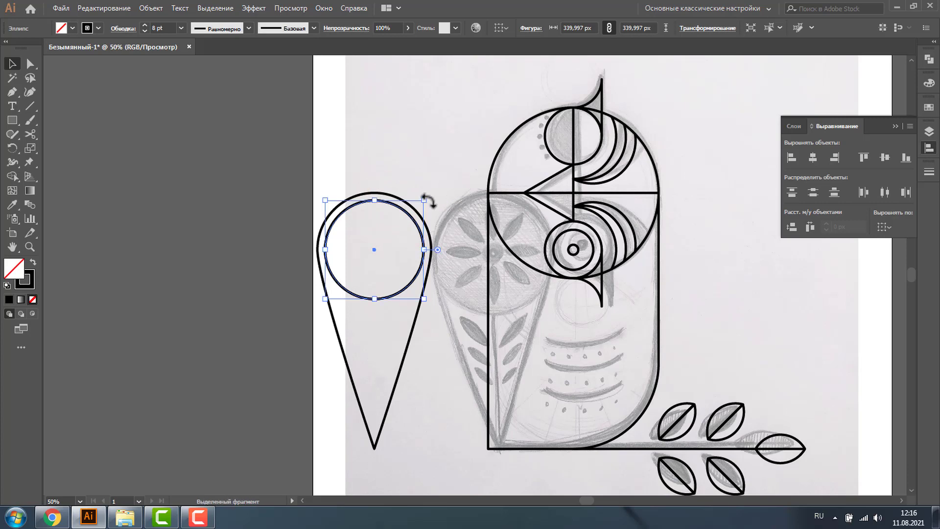
{"action": "left_click_drag", "start_coordinate": [425, 201], "coordinate": [386, 207]}
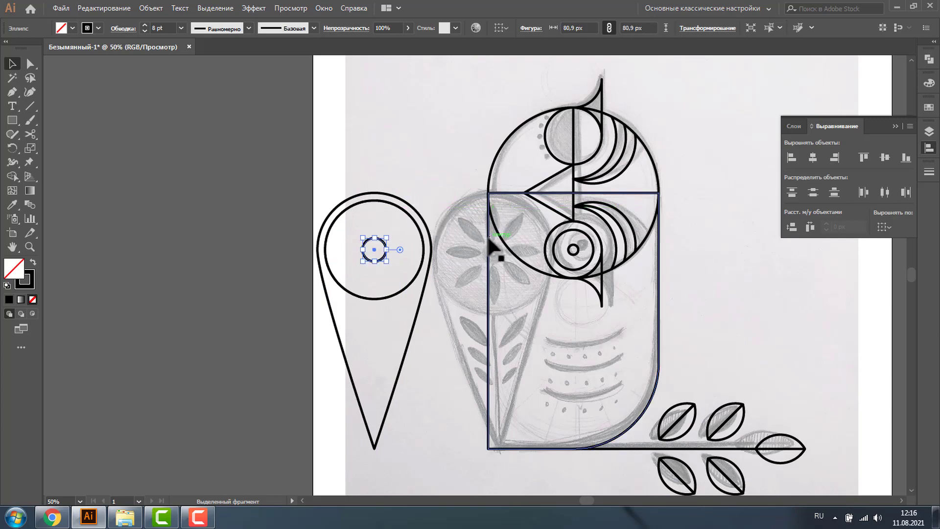
Copy the branch's right-hand leaf up above the wing circle and zoom in on it.
{"action": "left_click", "coordinate": [732, 409]}
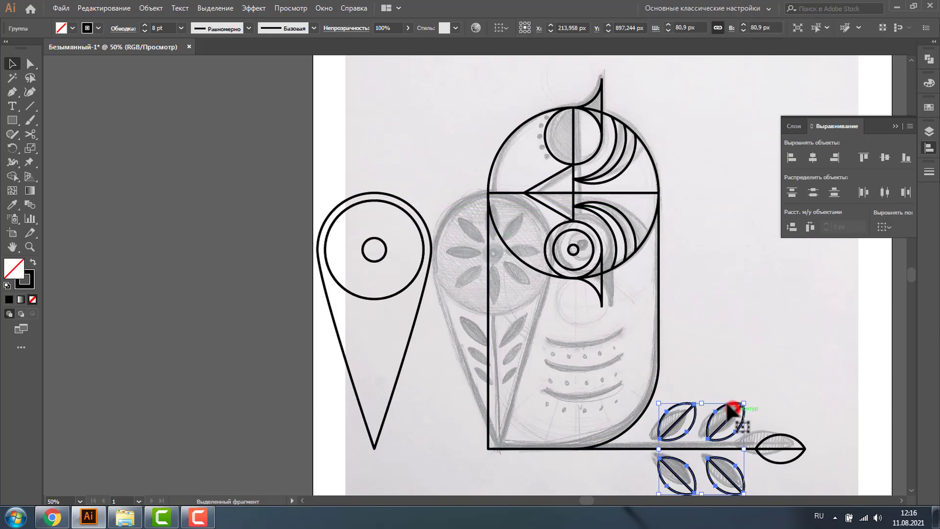
{"action": "left_click", "coordinate": [800, 442]}
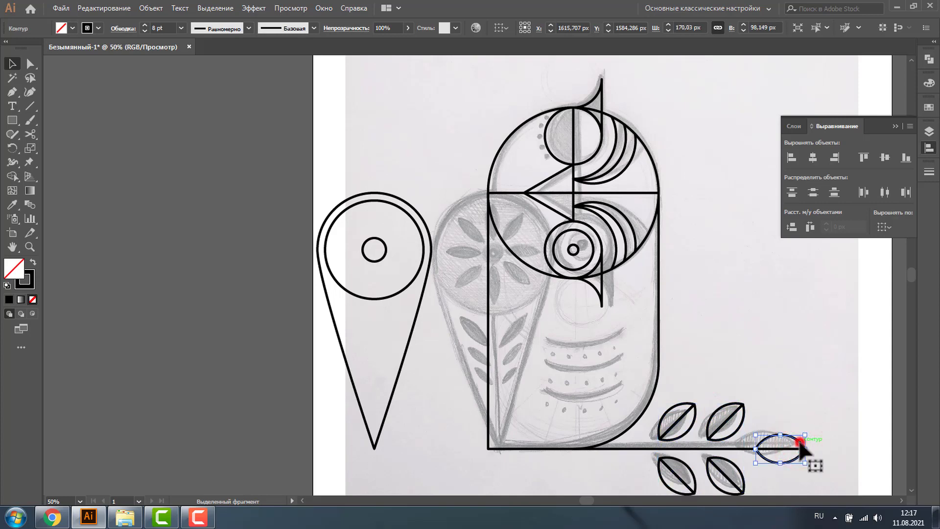
{"action": "mouse_move", "coordinate": [799, 442]}
{"action": "left_mouse_down"}
{"action": "mouse_move", "coordinate": [419, 177]}
{"action": "mouse_move", "coordinate": [427, 206]}
{"action": "left_mouse_up"}
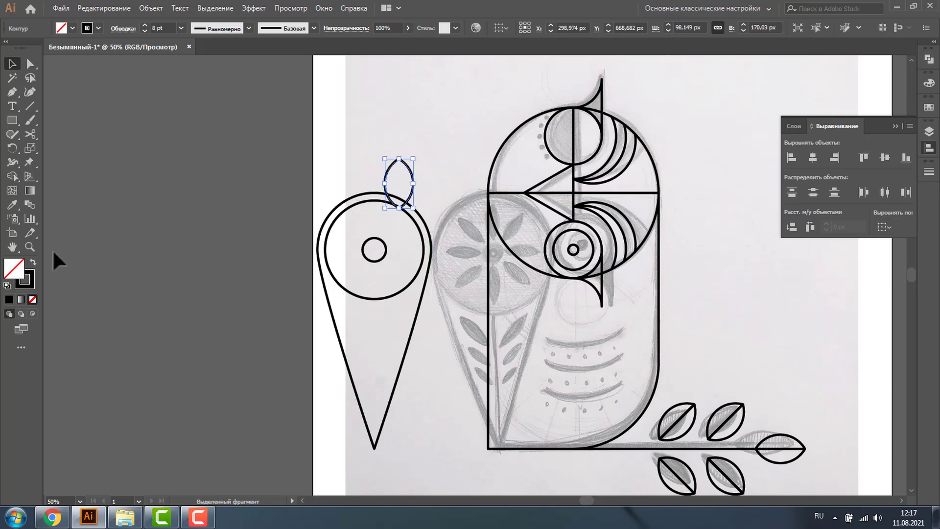
{"action": "left_click", "coordinate": [29, 247]}
{"action": "left_click_drag", "start_coordinate": [295, 151], "coordinate": [563, 319]}
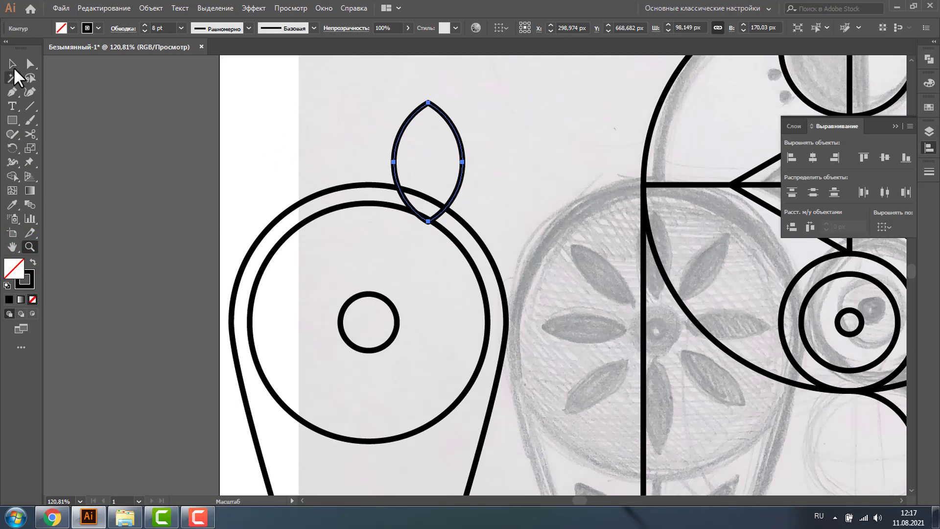
{"action": "left_click", "coordinate": [12, 62]}
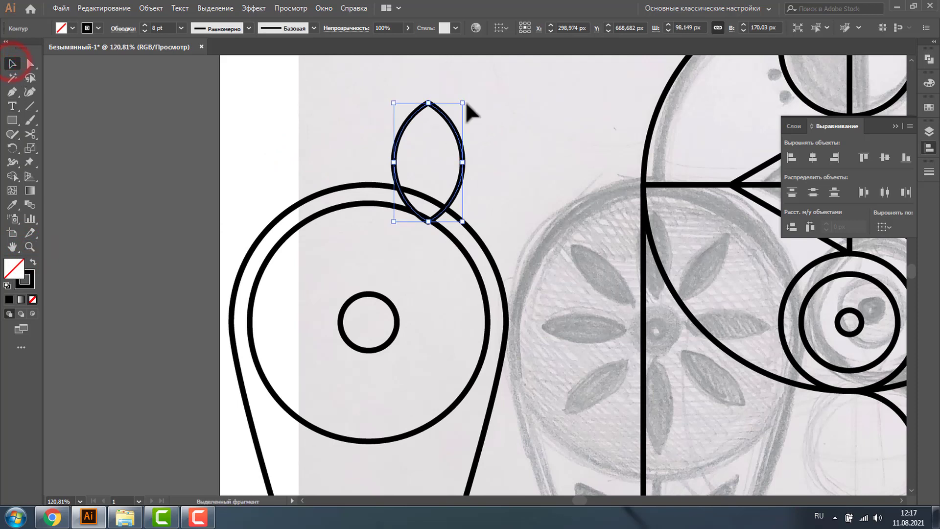
Shrink the leaf down into the circle and make the small circle there smaller.
{"action": "left_click_drag", "start_coordinate": [467, 104], "coordinate": [381, 236]}
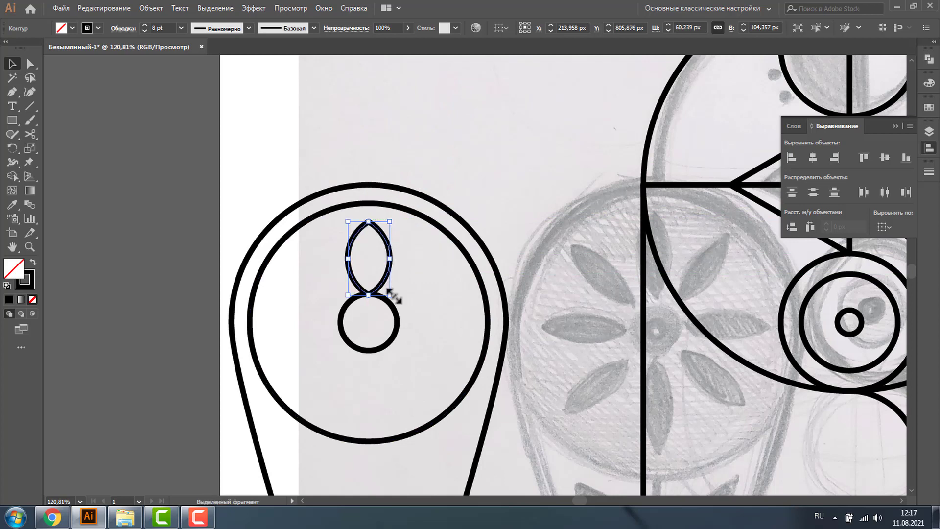
{"action": "left_click", "coordinate": [394, 301]}
{"action": "left_click_drag", "start_coordinate": [397, 295], "coordinate": [387, 296]}
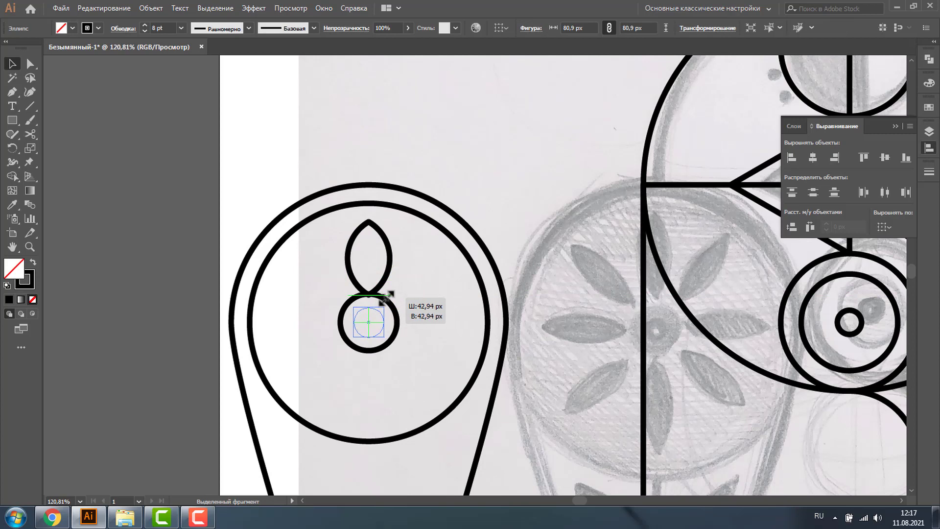
{"action": "left_click_drag", "start_coordinate": [387, 296], "coordinate": [386, 296]}
{"action": "left_click", "coordinate": [466, 133]}
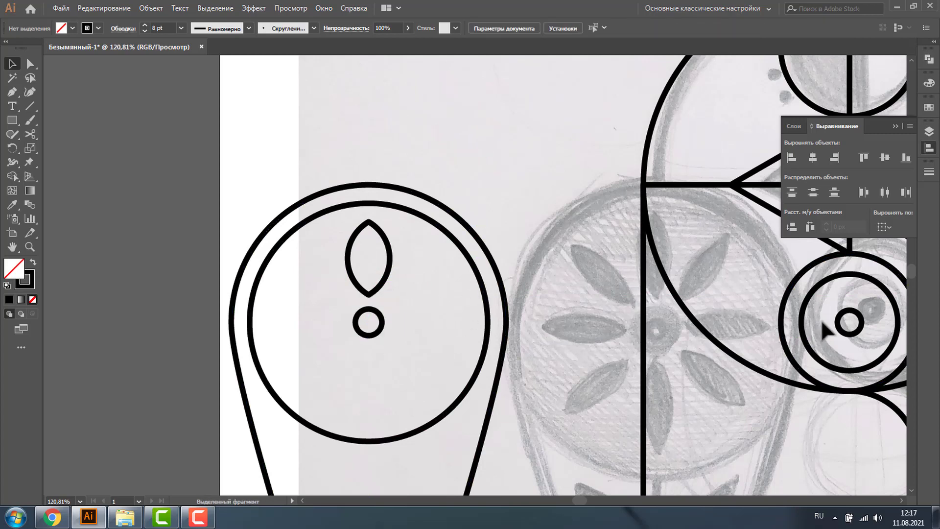
Alt-copy the right eye's pupil below the leaf and centre it on the large inner circle.
{"action": "left_click", "coordinate": [848, 321]}
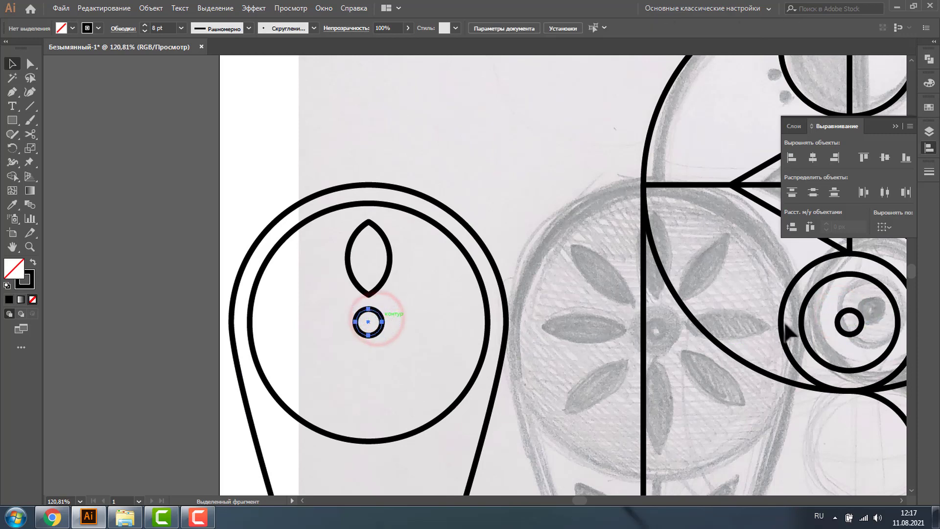
{"action": "mouse_move", "coordinate": [382, 324]}
{"action": "left_mouse_down"}
{"action": "mouse_move", "coordinate": [849, 322]}
{"action": "mouse_move", "coordinate": [375, 323]}
{"action": "left_mouse_up"}
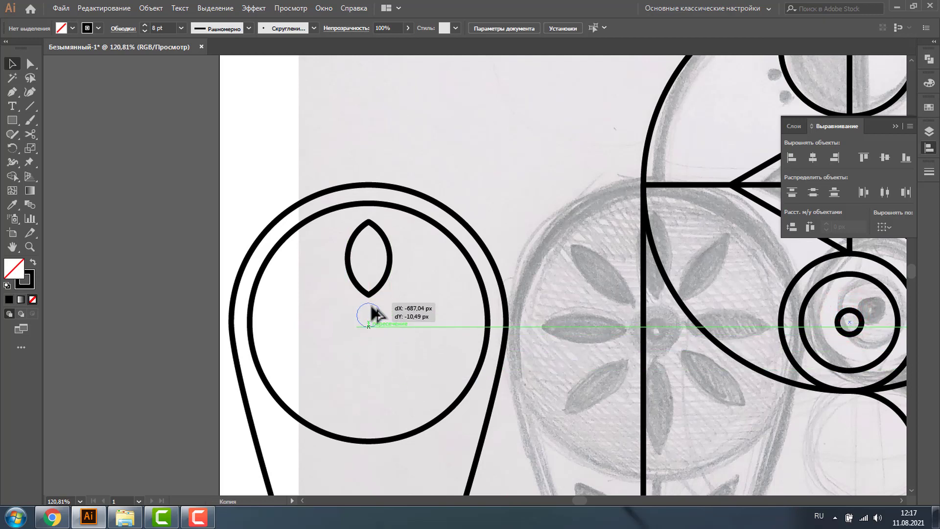
{"action": "left_click_drag", "start_coordinate": [375, 323], "coordinate": [374, 311]}
{"action": "left_click", "coordinate": [448, 226], "text": "shift"}
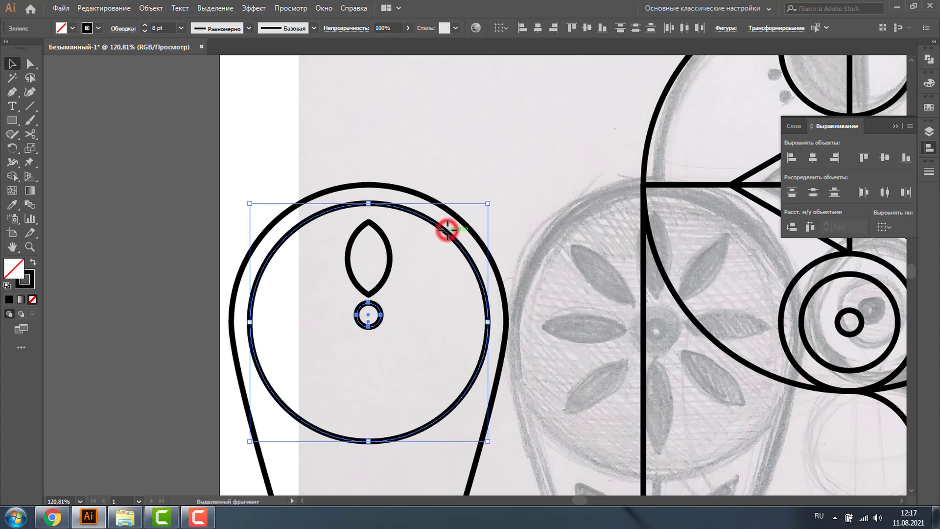
{"action": "left_click", "coordinate": [437, 224]}
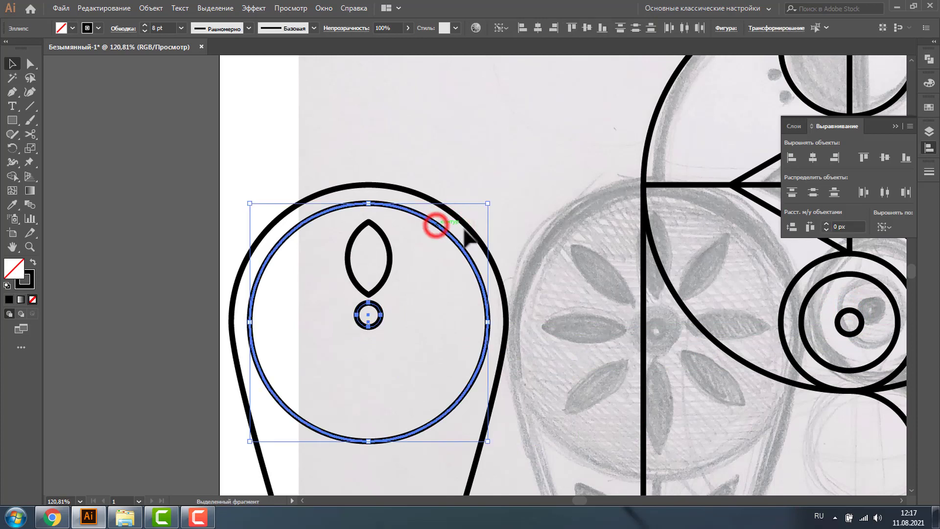
{"action": "left_click", "coordinate": [813, 157]}
{"action": "left_click", "coordinate": [884, 157]}
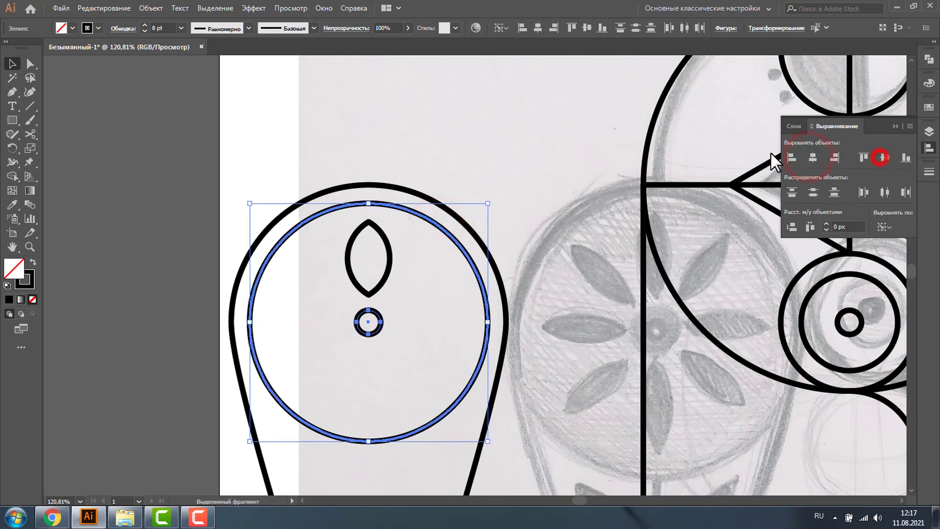
{"action": "left_click", "coordinate": [498, 136]}
Horizontally centre the leaf above the small circle.
{"action": "left_click", "coordinate": [388, 240]}
{"action": "left_click", "coordinate": [377, 314], "text": "shift"}
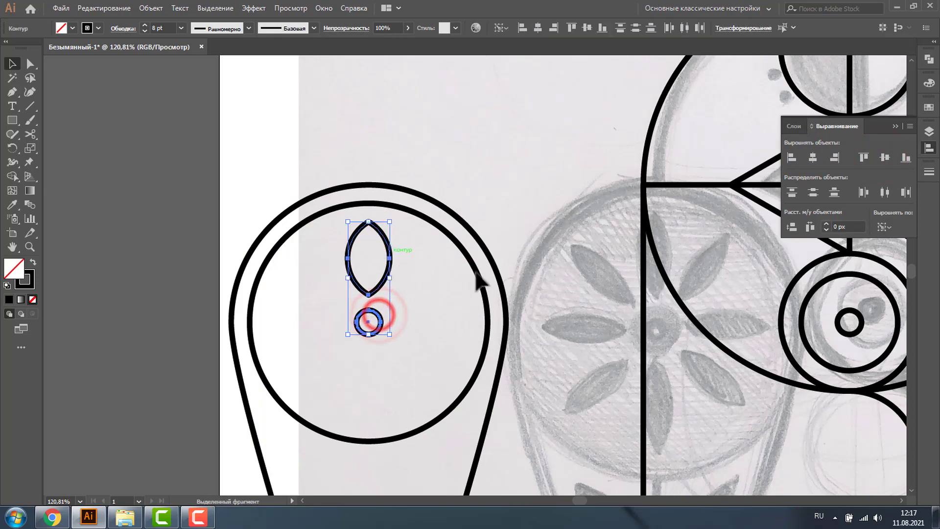
{"action": "left_click", "coordinate": [812, 156]}
{"action": "left_click", "coordinate": [474, 154]}
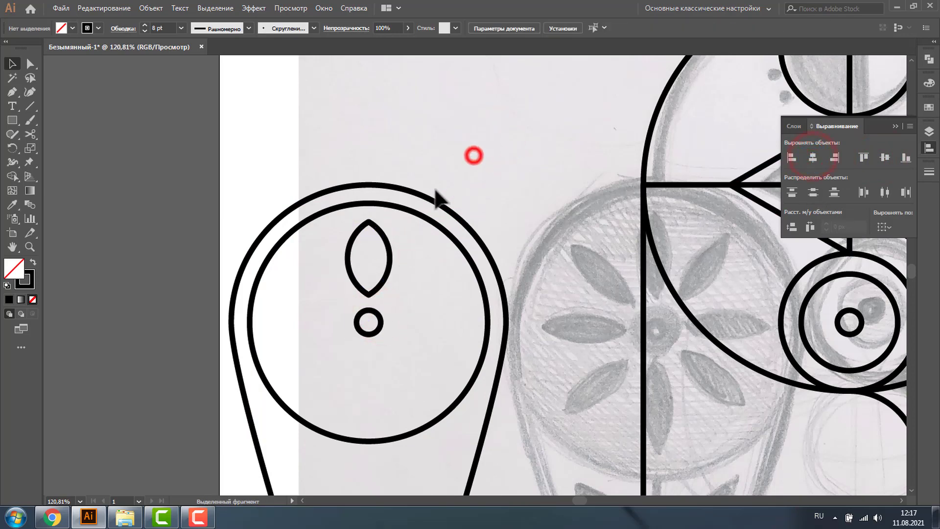
{"action": "left_click", "coordinate": [389, 241]}
{"action": "key", "text": "ctrl+equal"}
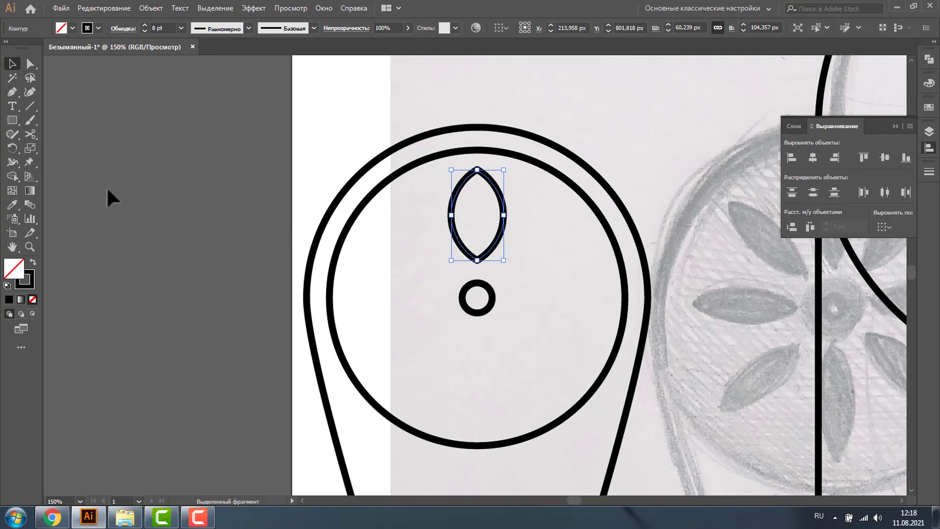
{"action": "left_click", "coordinate": [12, 148]}
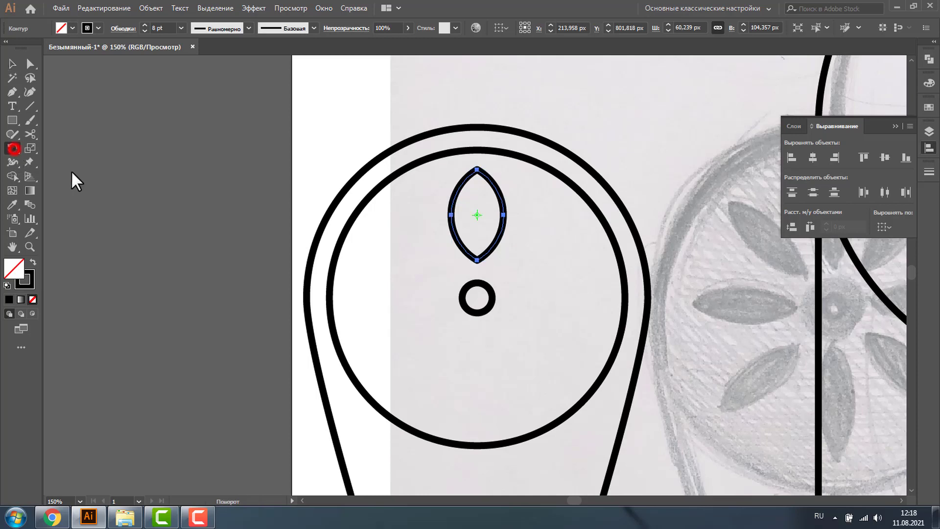
{"action": "left_click", "coordinate": [477, 298], "text": "alt"}
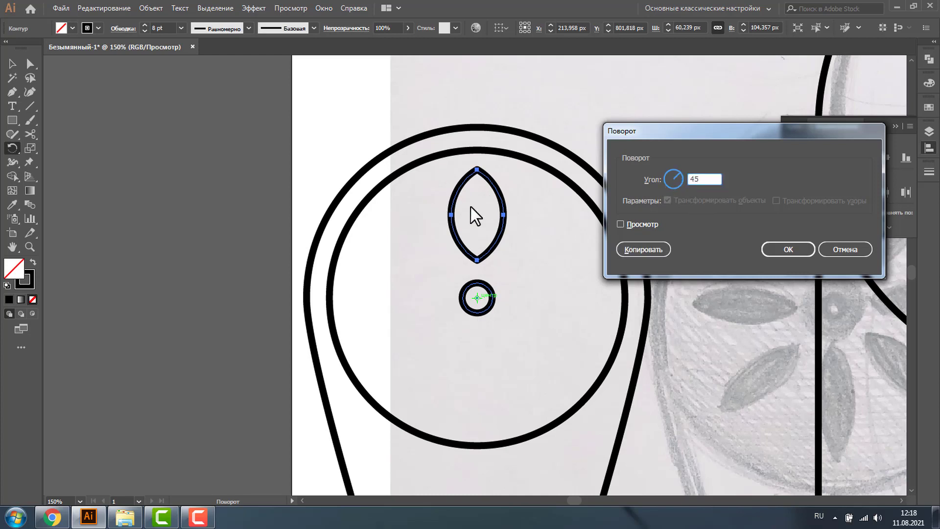
{"action": "left_click", "coordinate": [629, 250]}
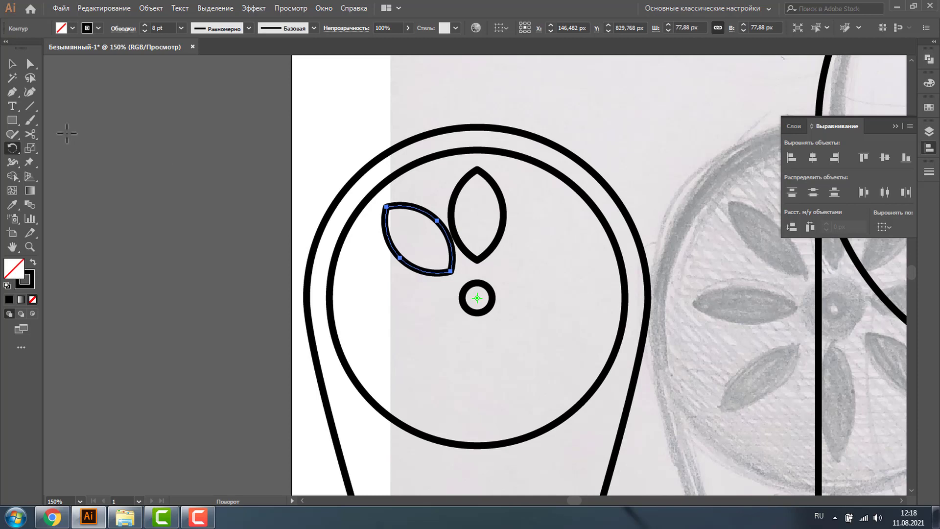
{"action": "key", "text": "ctrl+z"}
Move the leaf up to the inner circle and repeat 45° rotated copies around the centre circle into eight petals.
{"action": "left_click", "coordinate": [12, 64]}
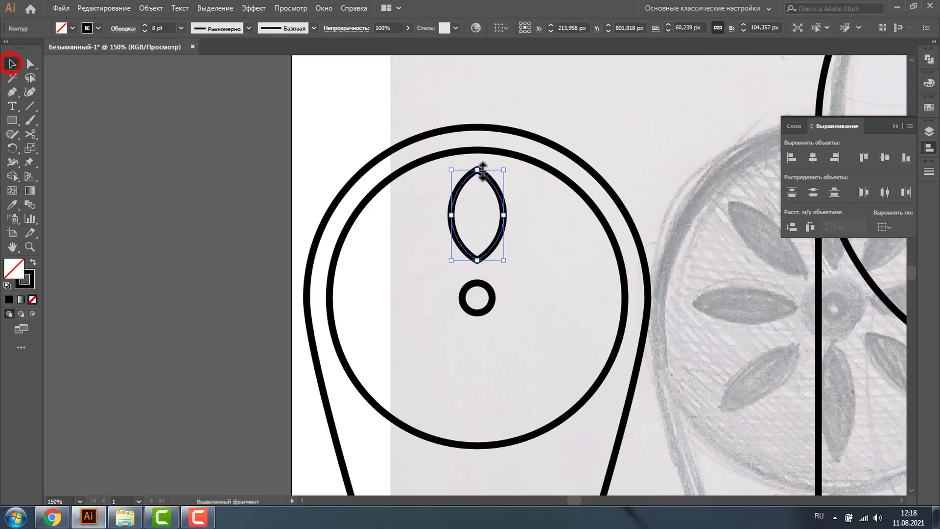
{"action": "left_click_drag", "start_coordinate": [493, 181], "coordinate": [491, 162]}
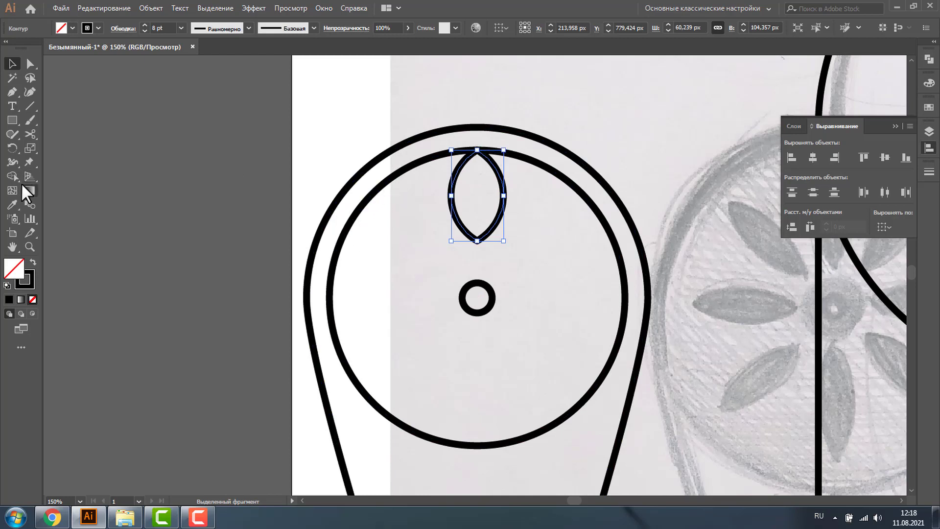
{"action": "left_click", "coordinate": [11, 146]}
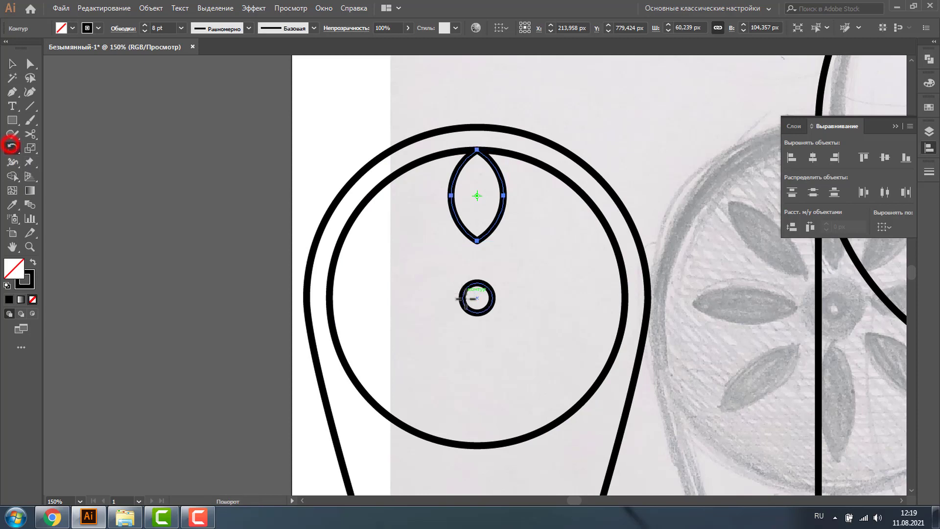
{"action": "left_click", "coordinate": [477, 298], "text": "alt"}
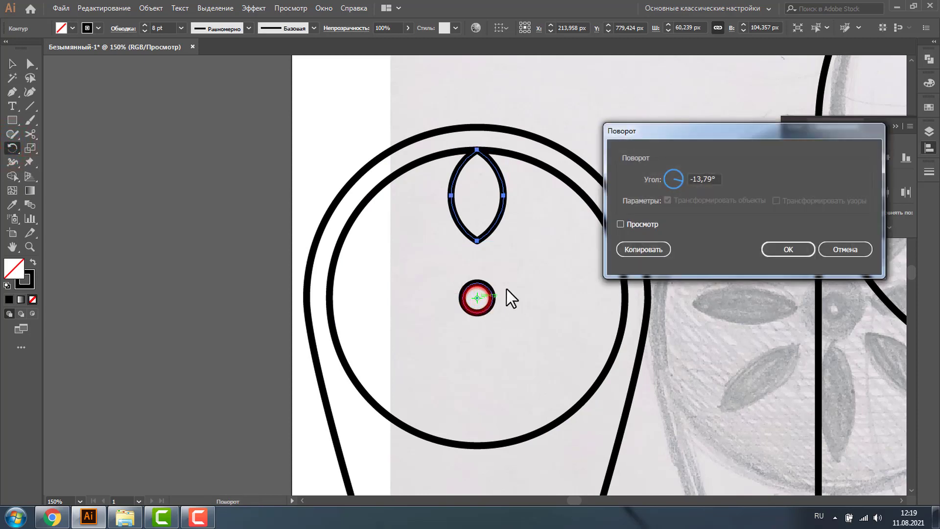
{"action": "type", "text": "45"}
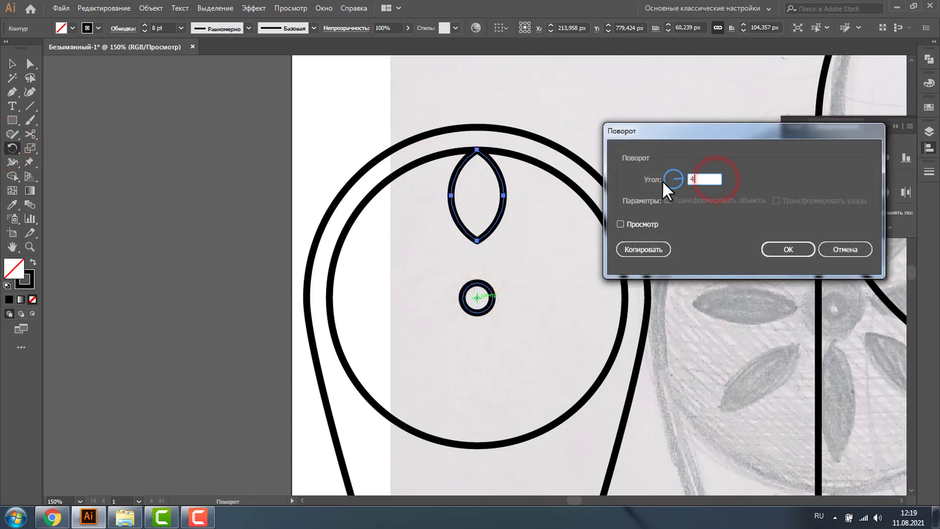
{"action": "left_click", "coordinate": [646, 250]}
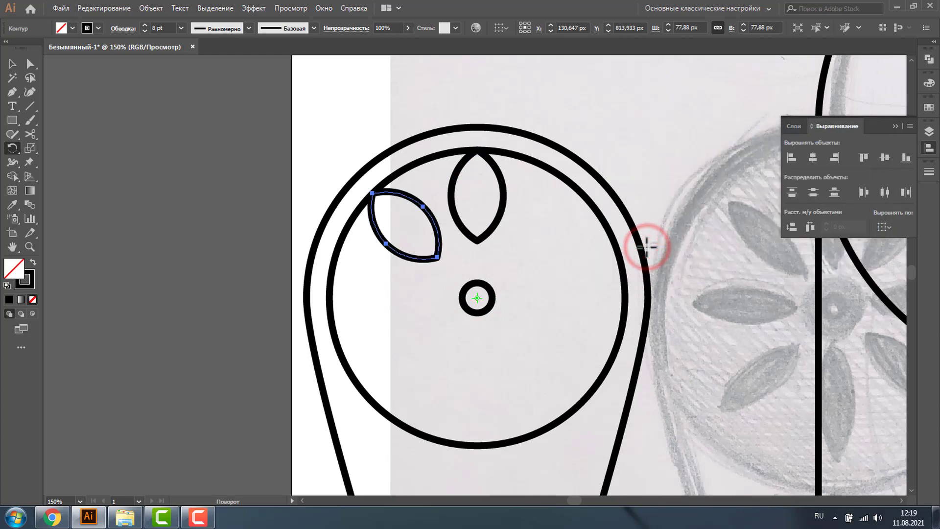
{"action": "key", "text": "ctrl+d"}
{"action": "key", "text": "ctrl+d"}
{"action": "key", "text": "ctrl+d"}
{"action": "key", "text": "ctrl+d"}
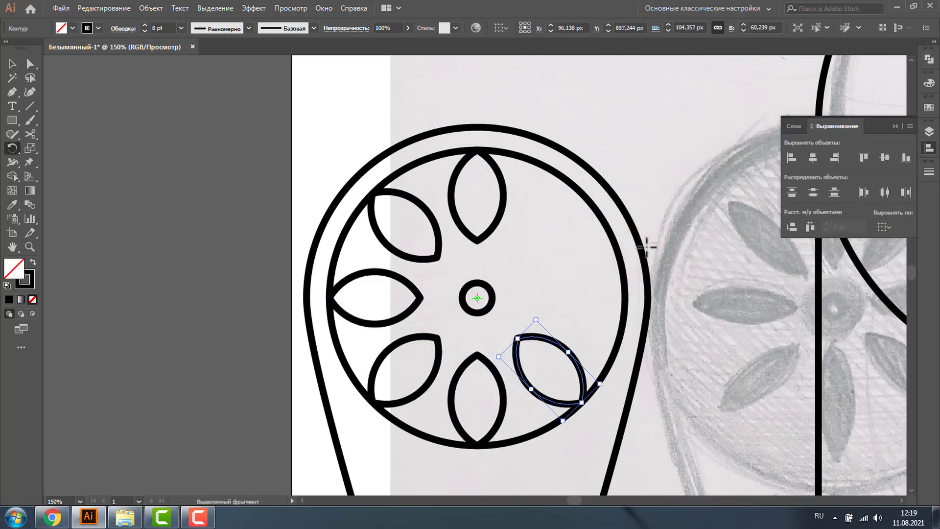
{"action": "key", "text": "ctrl+d"}
{"action": "key", "text": "ctrl+d"}
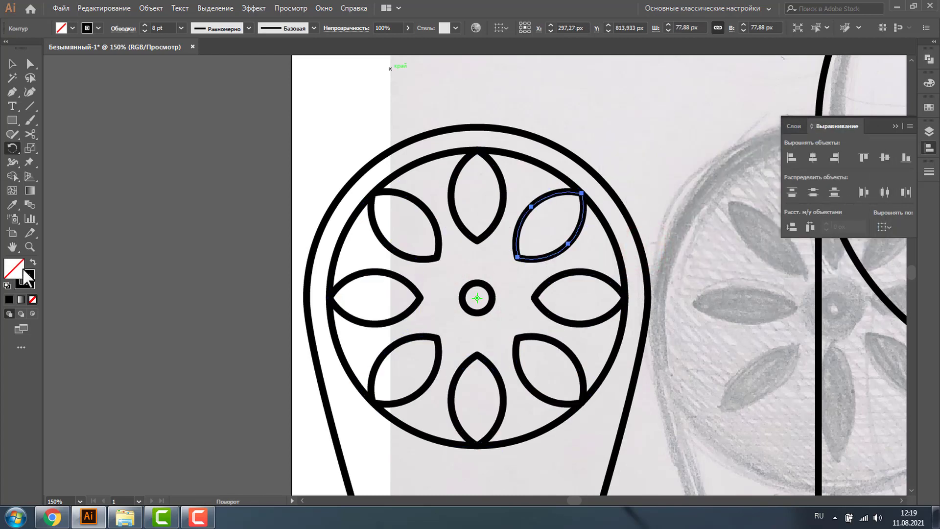
{"action": "left_click", "coordinate": [11, 64]}
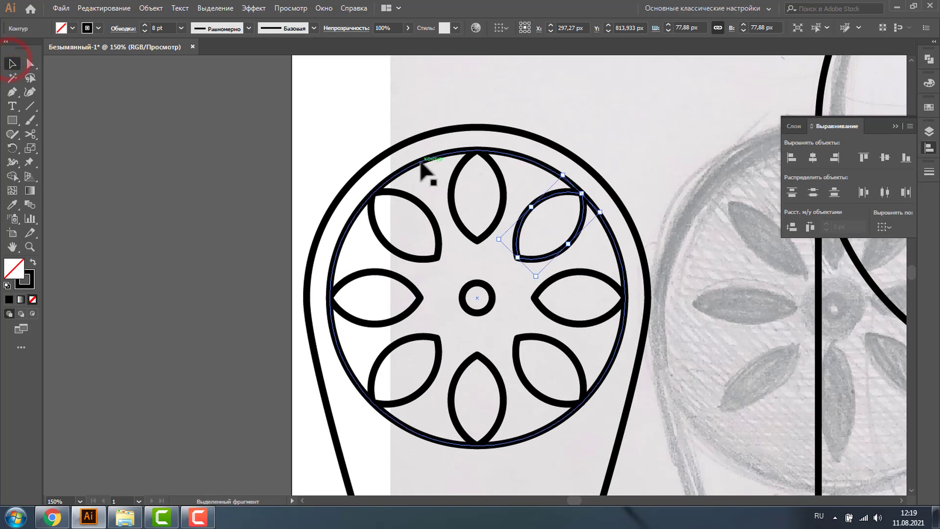
Enlarge the circle around the petals until it nearly meets the wing's outer ring.
{"action": "left_click", "coordinate": [420, 161]}
{"action": "left_click_drag", "start_coordinate": [626, 150], "coordinate": [634, 140]}
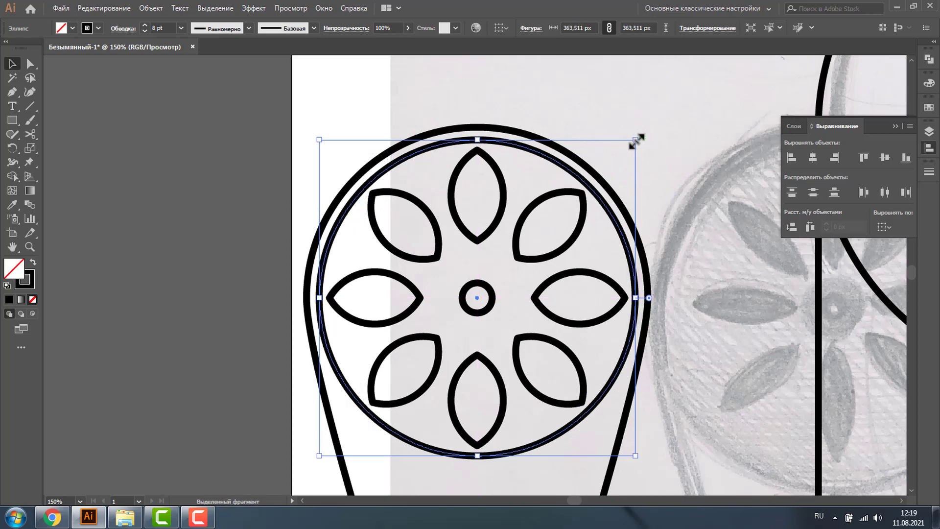
{"action": "left_click", "coordinate": [470, 283]}
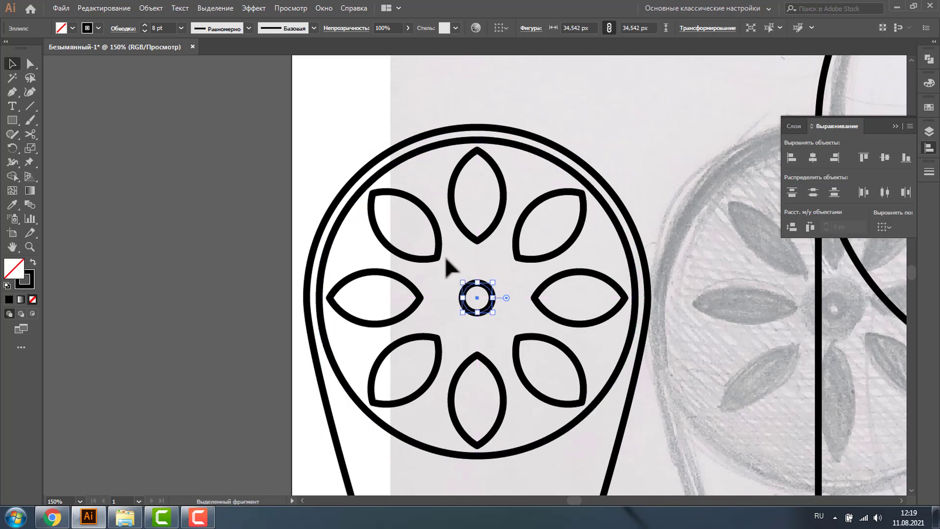
Zoom out to 100% and drag a copy of the right eye's middle ring onto the flower centre.
{"action": "left_click", "coordinate": [30, 247]}
{"action": "left_click", "coordinate": [633, 249], "text": "alt"}
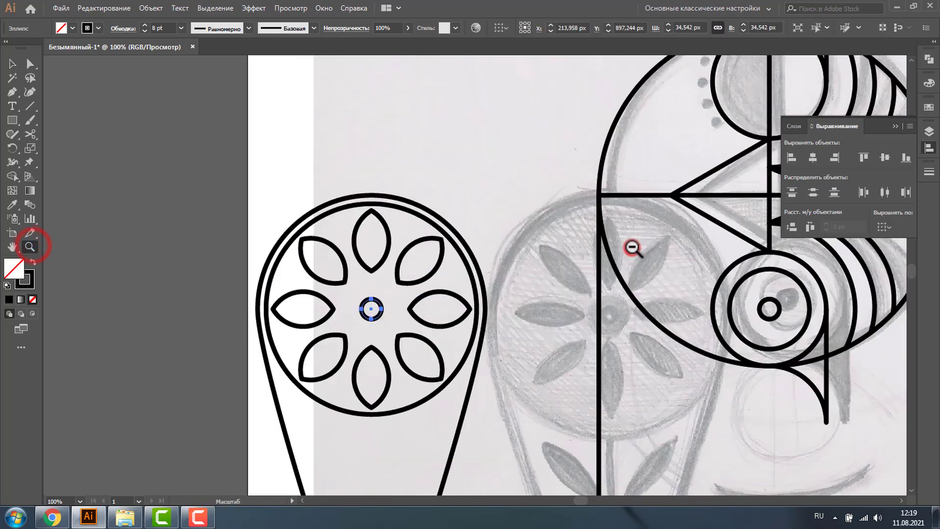
{"action": "left_click", "coordinate": [12, 64]}
{"action": "left_click", "coordinate": [788, 255]}
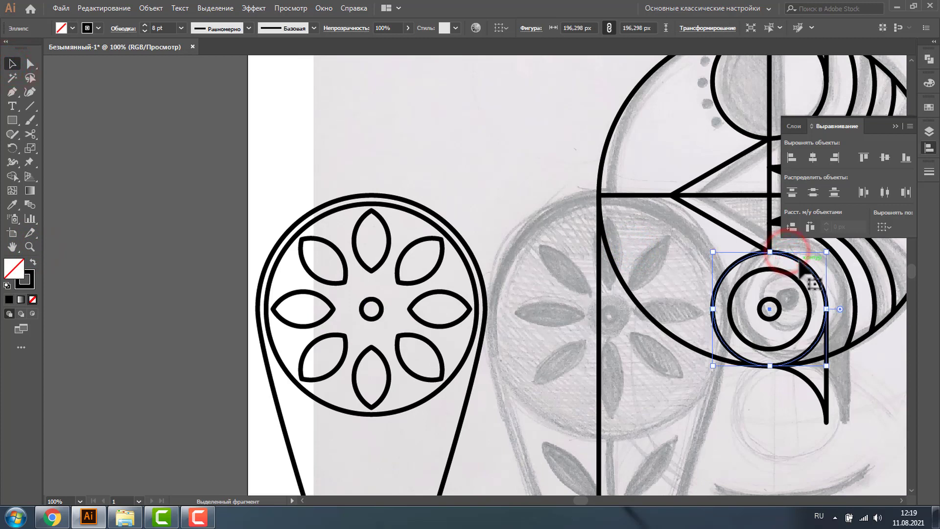
{"action": "left_click_drag", "start_coordinate": [802, 268], "coordinate": [407, 268]}
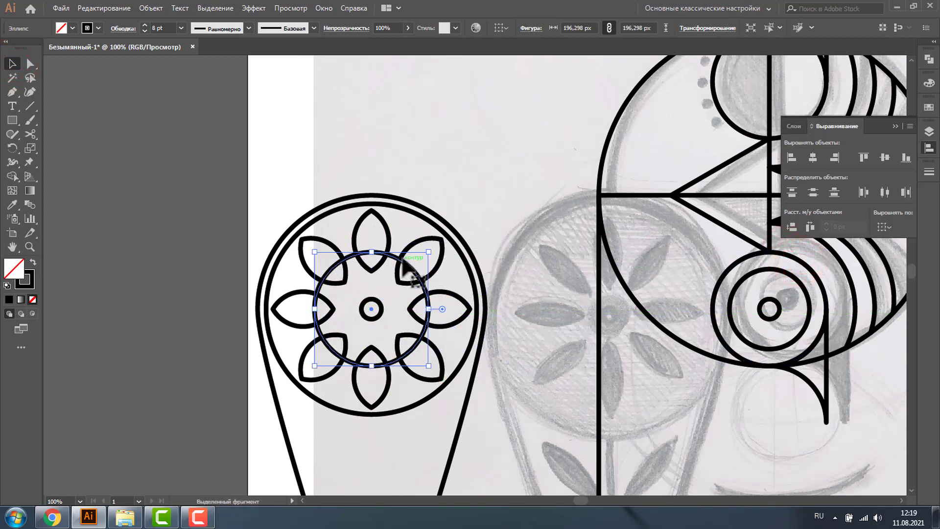
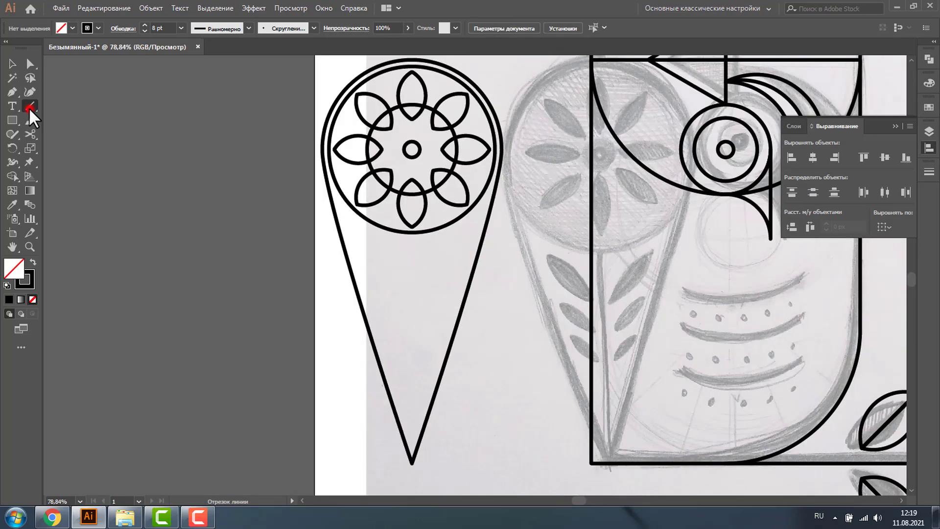
Draw a straight vertical stem from the flower circle's bottom down to the teardrop tip.
{"action": "left_click", "coordinate": [30, 106]}
{"action": "left_click_drag", "start_coordinate": [413, 236], "coordinate": [412, 463]}
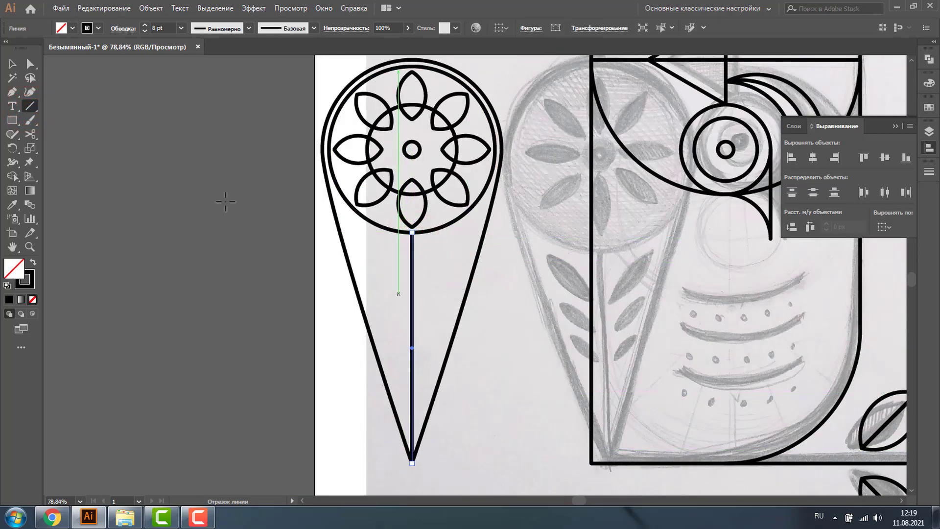
{"action": "left_click", "coordinate": [12, 64]}
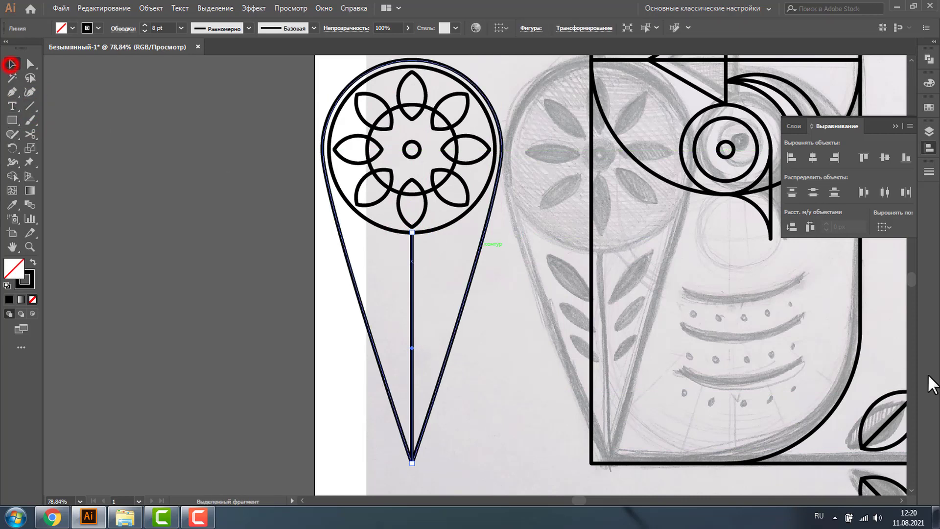
{"action": "left_click", "coordinate": [896, 426]}
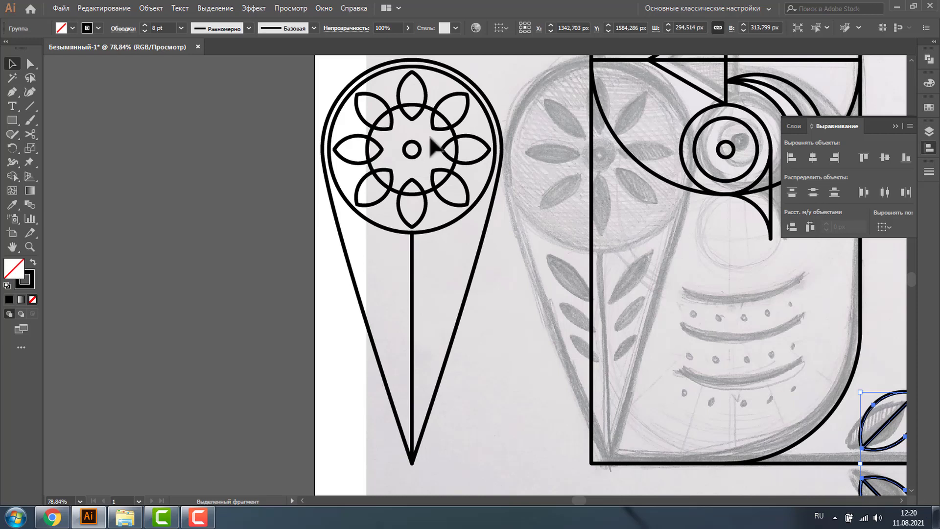
Duplicate the upper-right petal below the flower and enlarge it into a large leaf.
{"action": "left_click", "coordinate": [464, 114]}
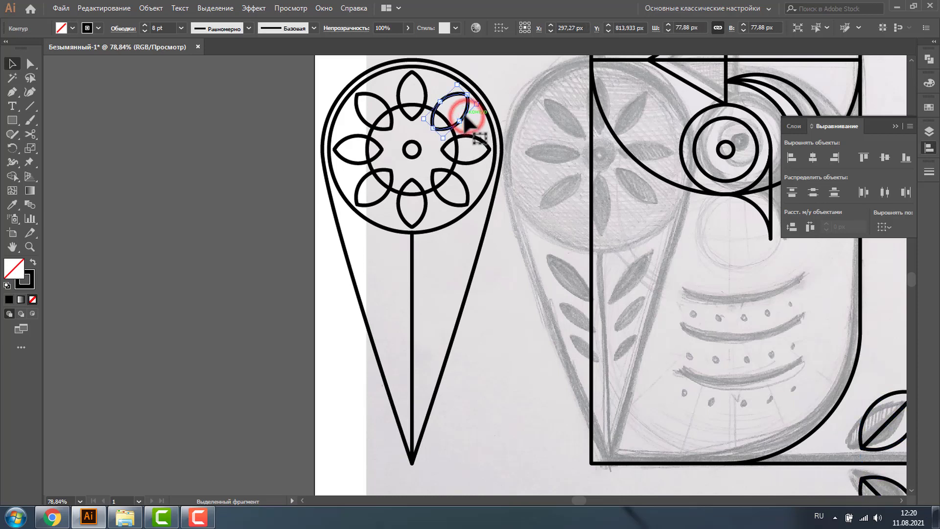
{"action": "left_click_drag", "start_coordinate": [476, 152], "coordinate": [465, 258]}
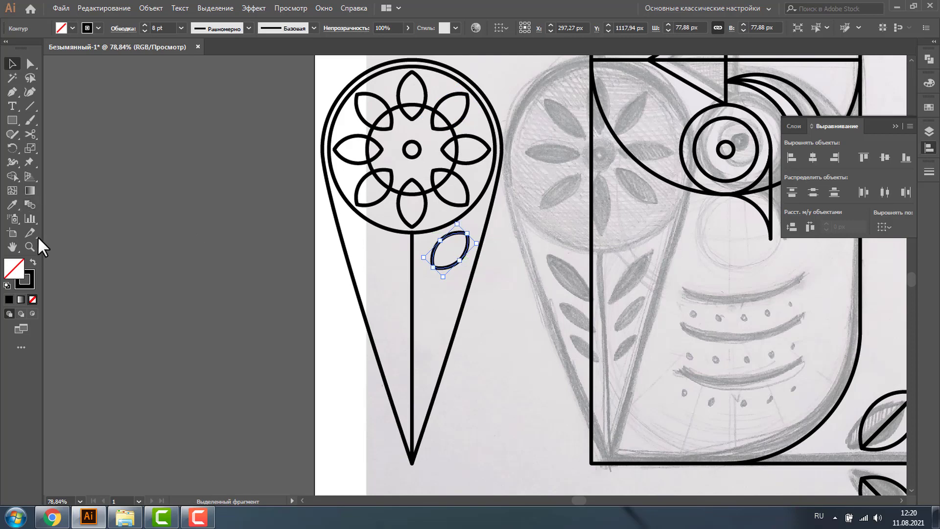
{"action": "left_click", "coordinate": [30, 247]}
{"action": "left_click_drag", "start_coordinate": [311, 193], "coordinate": [598, 436]}
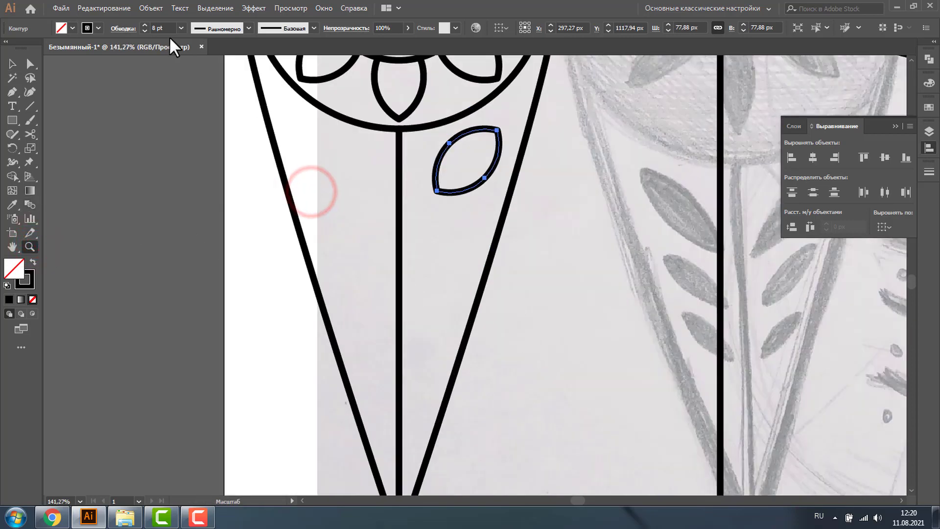
{"action": "left_click", "coordinate": [12, 64]}
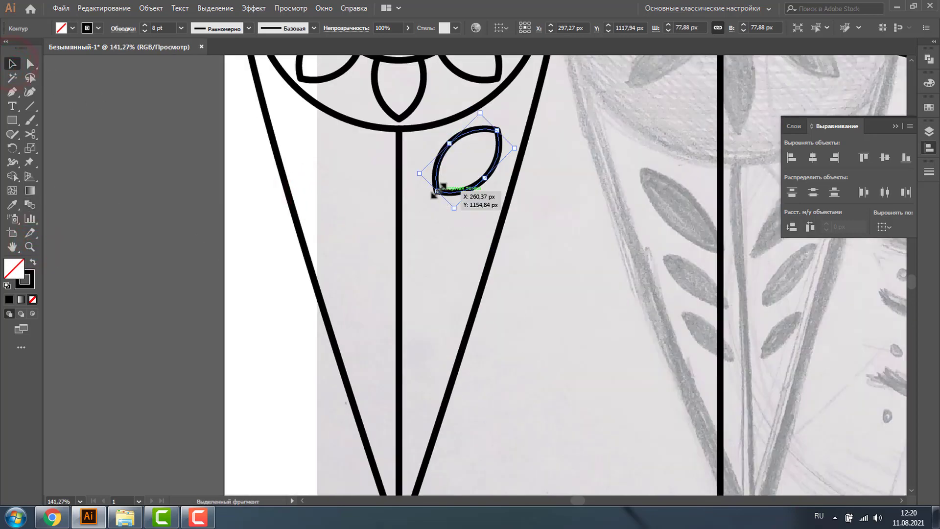
{"action": "left_click_drag", "start_coordinate": [435, 189], "coordinate": [419, 210]}
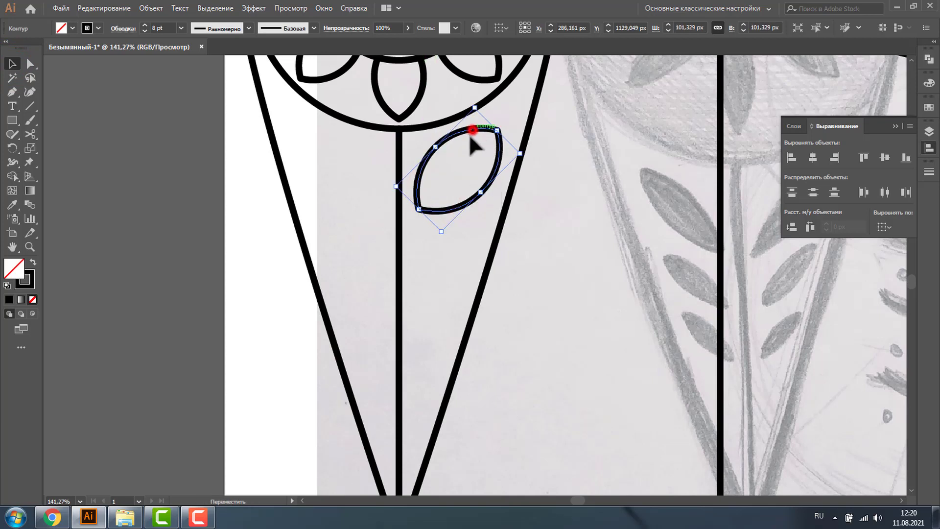
{"action": "left_click_drag", "start_coordinate": [473, 133], "coordinate": [449, 324]}
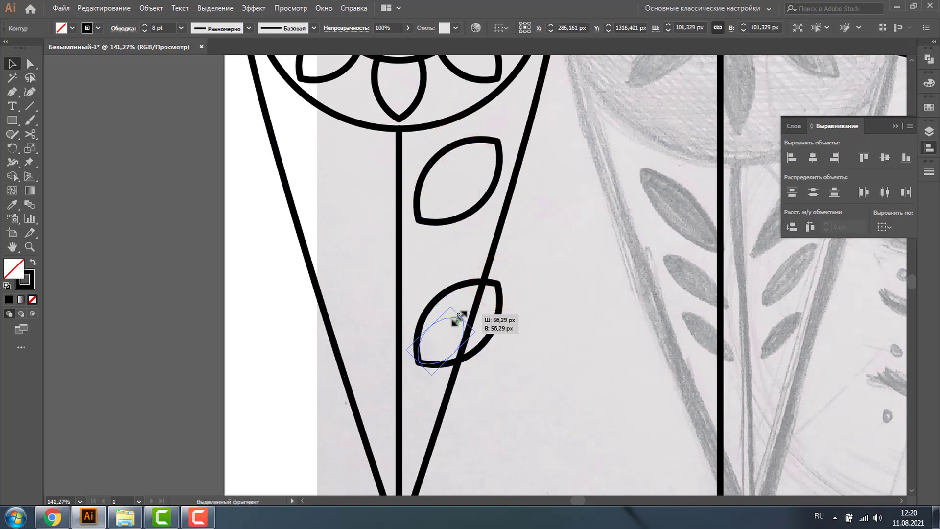
Position the small leaf lower on the stem and select both leaves together.
{"action": "left_click", "coordinate": [514, 342]}
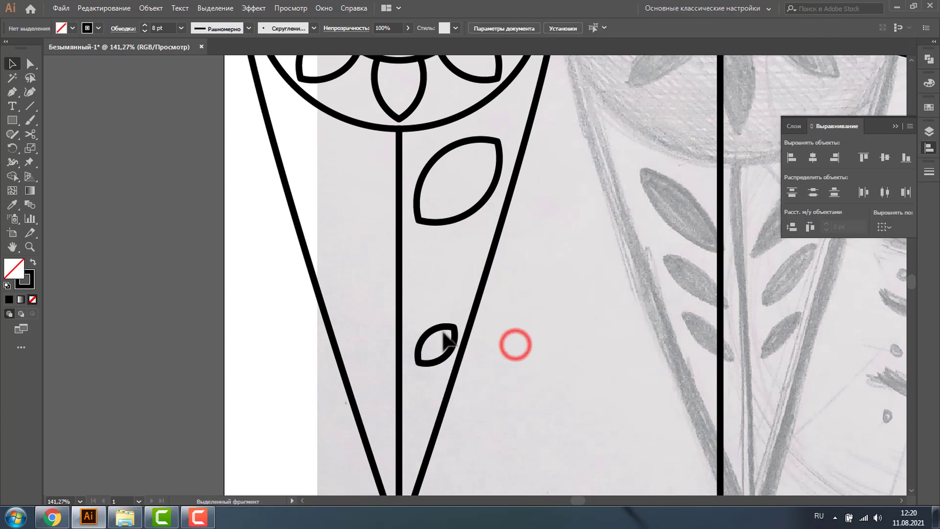
{"action": "left_click_drag", "start_coordinate": [431, 338], "coordinate": [427, 330]}
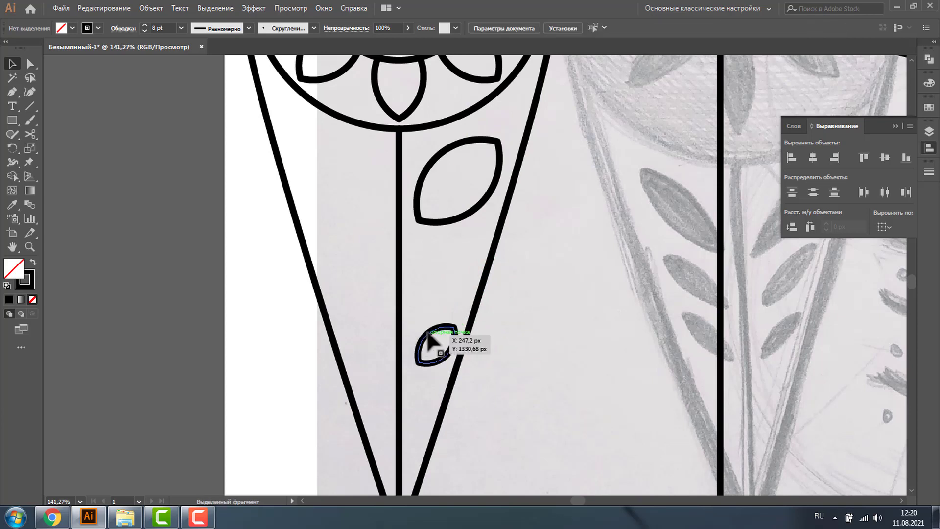
{"action": "left_click", "coordinate": [447, 222], "text": "shift"}
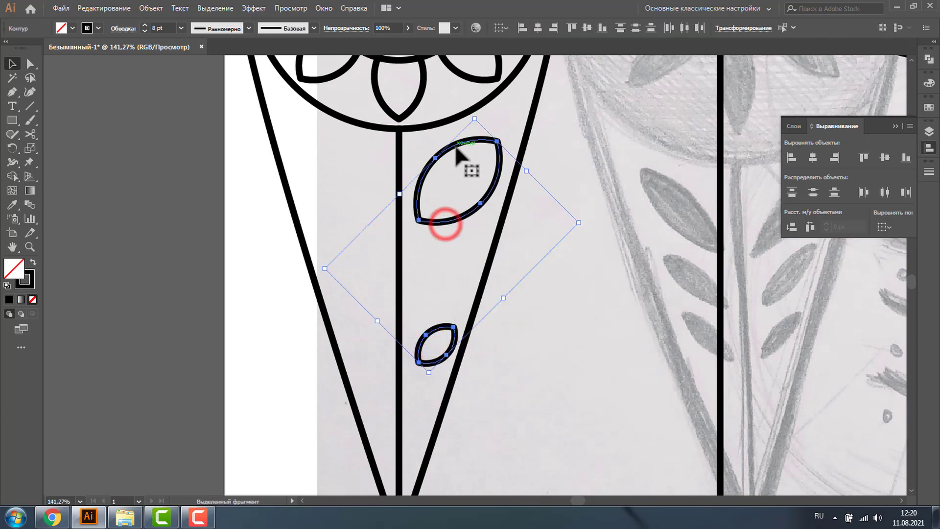
{"action": "left_click_drag", "start_coordinate": [454, 149], "coordinate": [451, 152]}
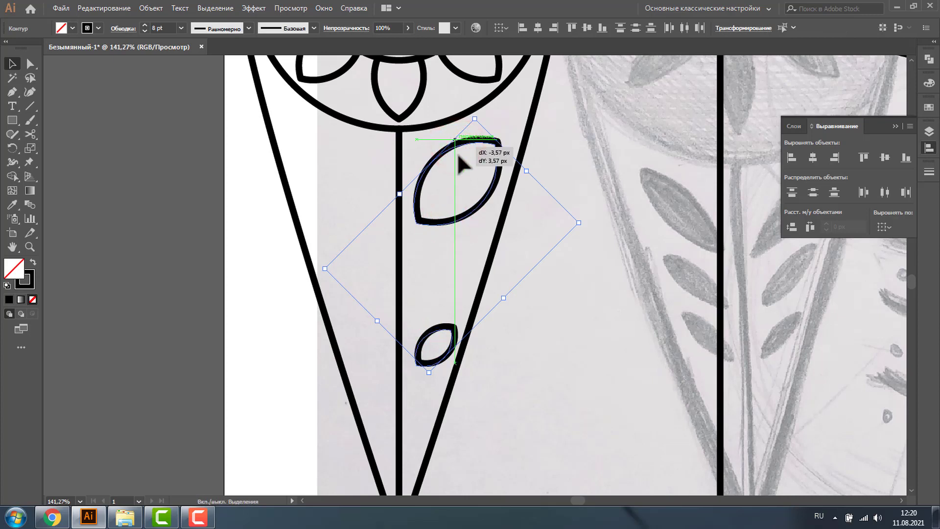
{"action": "left_click", "coordinate": [566, 296]}
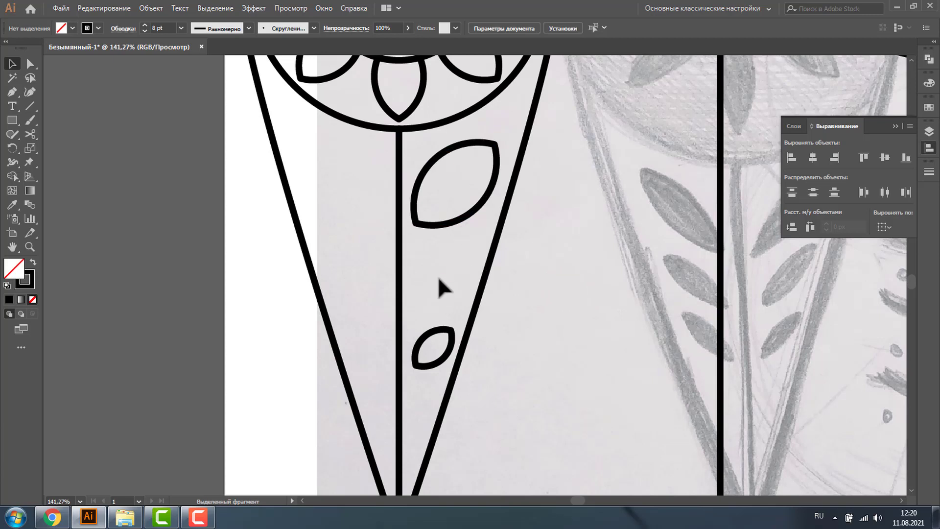
{"action": "left_click", "coordinate": [446, 330]}
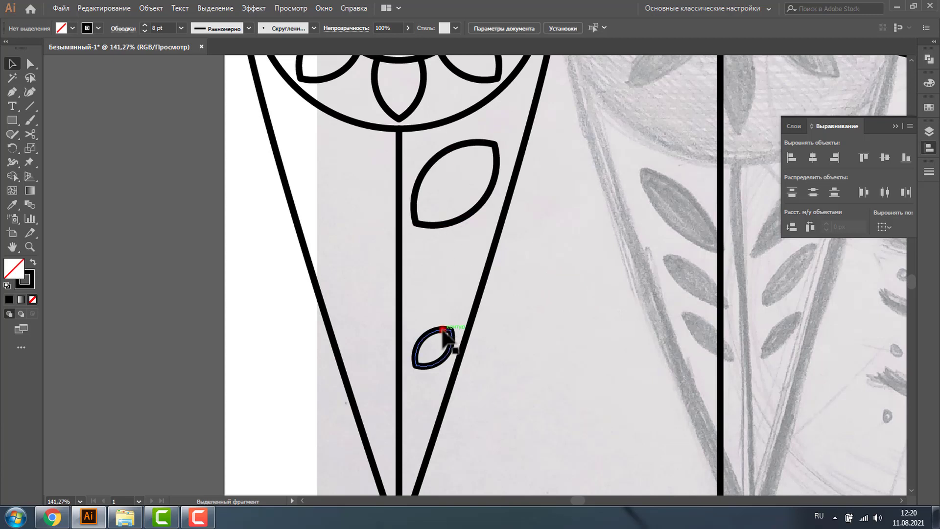
{"action": "left_click", "coordinate": [442, 223], "text": "shift"}
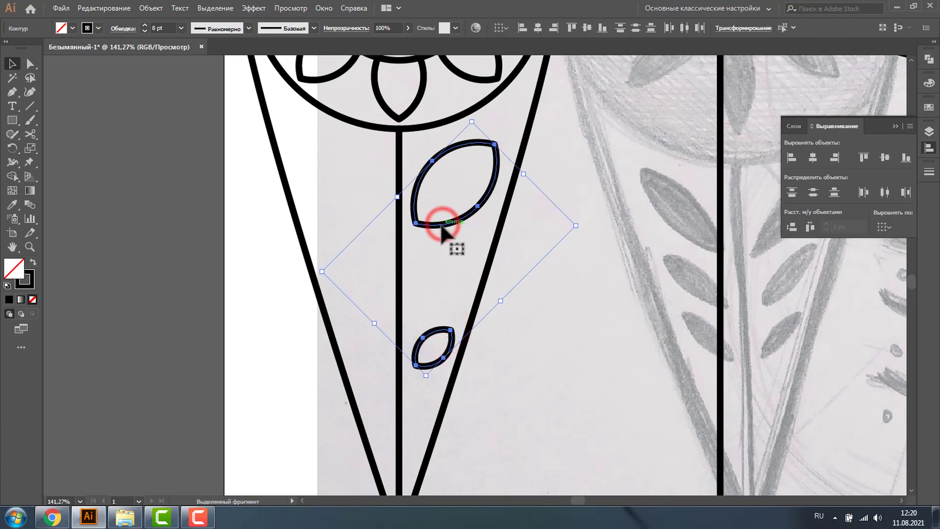
Blend the two leaves with Spacing set to 1 Specified Step, adding one middle leaf.
{"action": "left_click", "coordinate": [147, 8]}
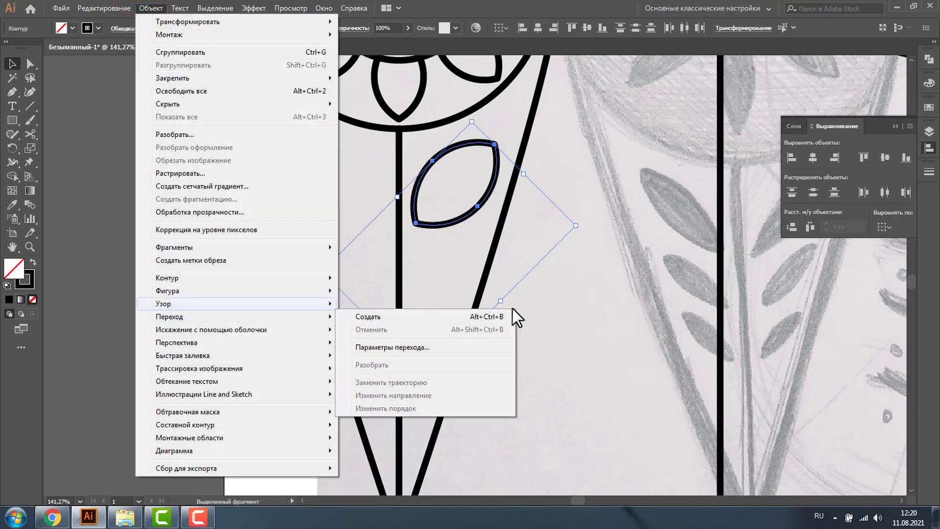
{"action": "left_click", "coordinate": [412, 319]}
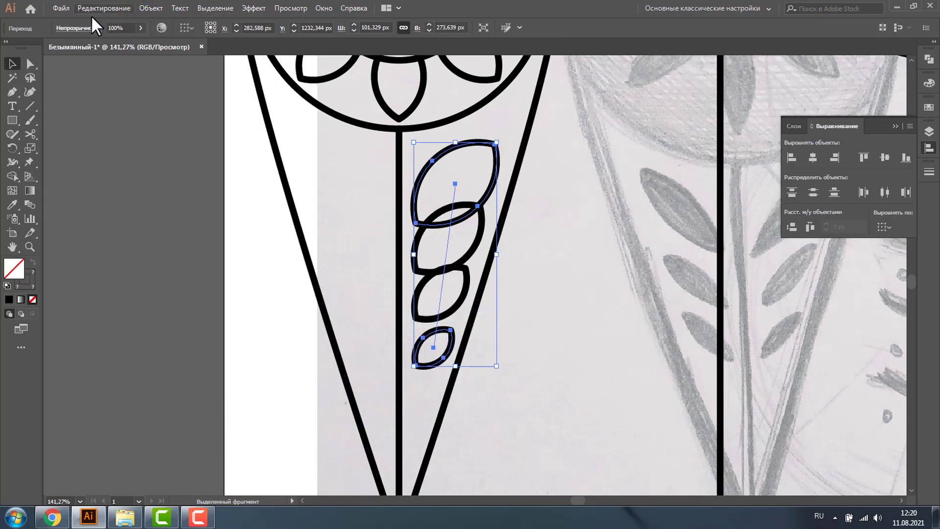
{"action": "left_click", "coordinate": [150, 8]}
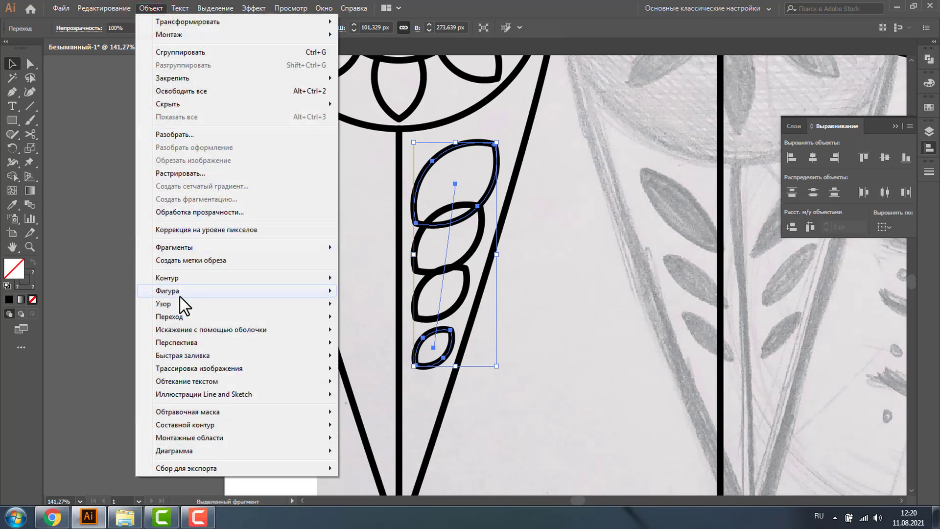
{"action": "mouse_move", "coordinate": [169, 316]}
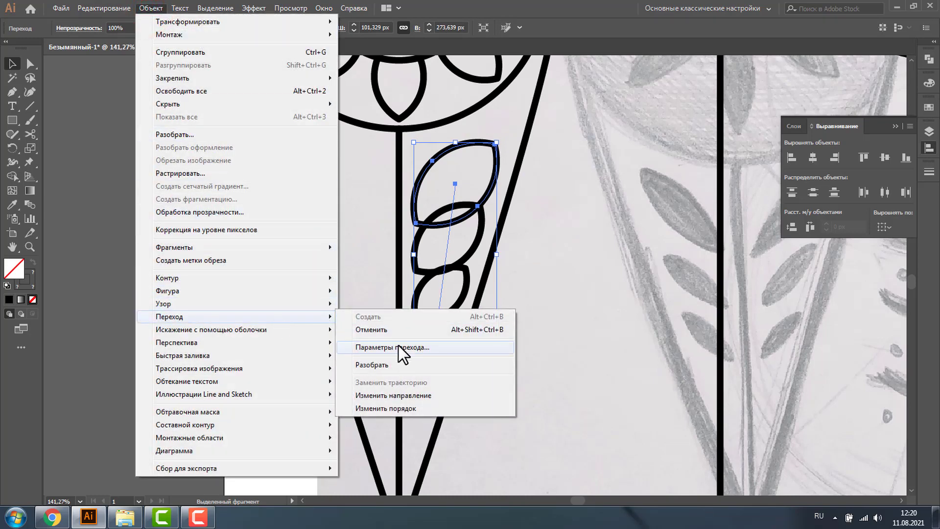
{"action": "double_click", "coordinate": [30, 207]}
{"action": "left_click", "coordinate": [673, 140]}
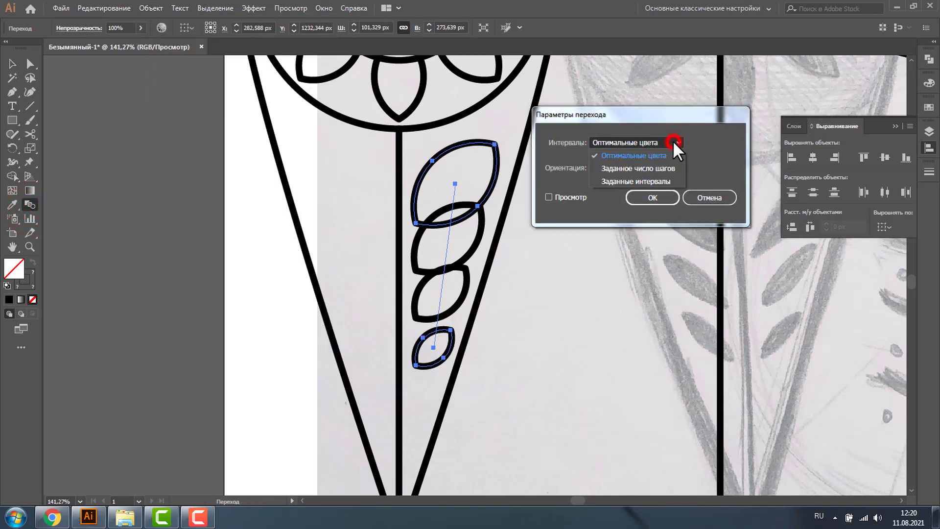
{"action": "left_click", "coordinate": [657, 169]}
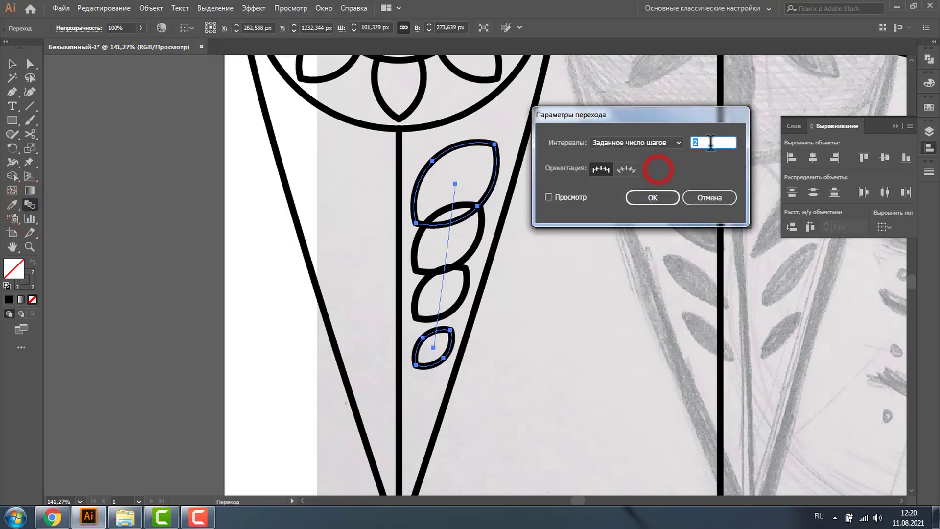
{"action": "type", "text": "1"}
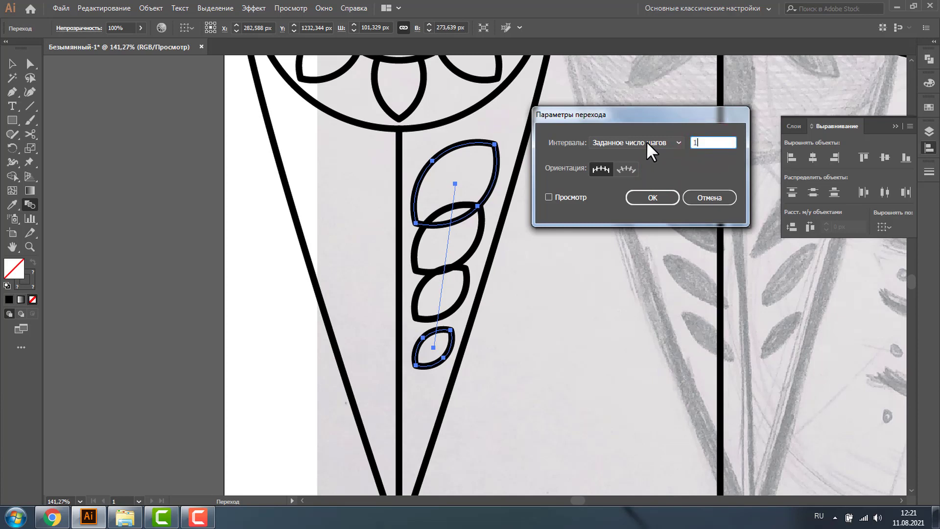
{"action": "left_click", "coordinate": [660, 198]}
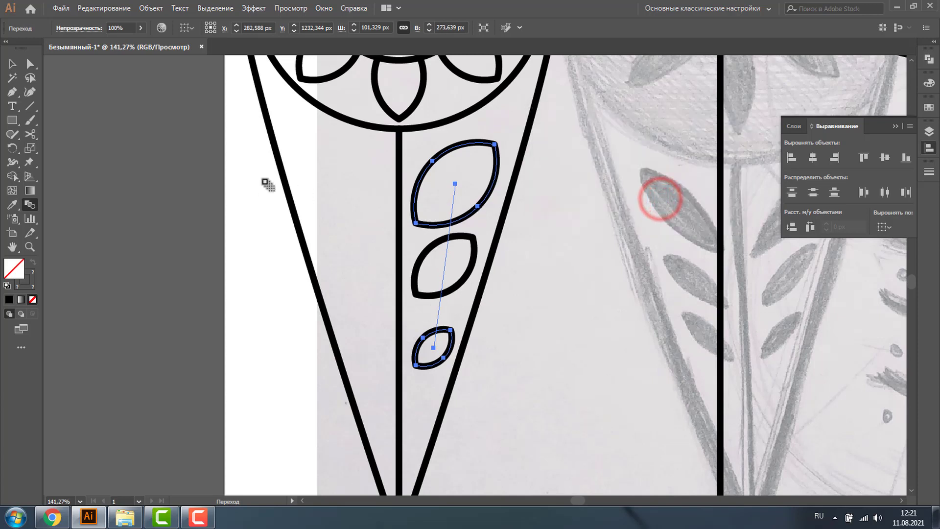
{"action": "left_click", "coordinate": [13, 63]}
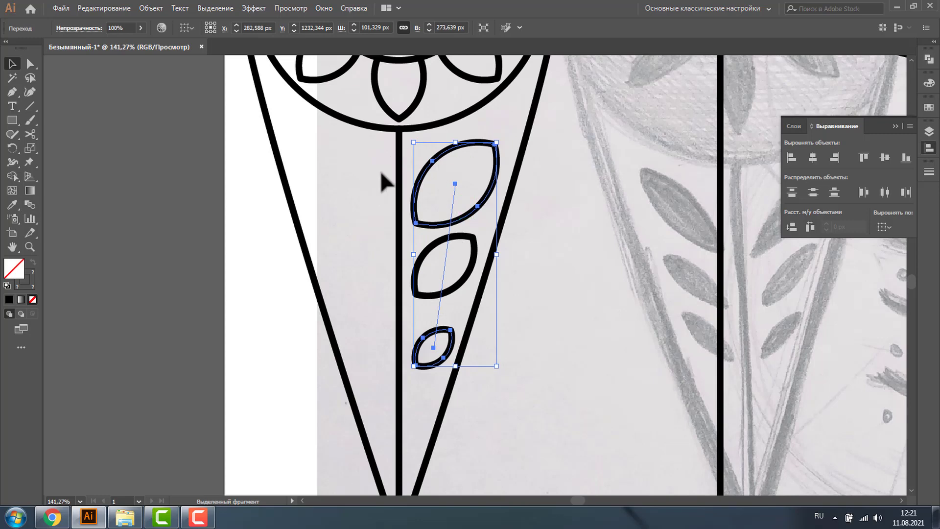
Expand and ungroup the leaf blend, distribute the three leaves vertically, and group them.
{"action": "left_click", "coordinate": [147, 8]}
{"action": "left_click", "coordinate": [175, 131]}
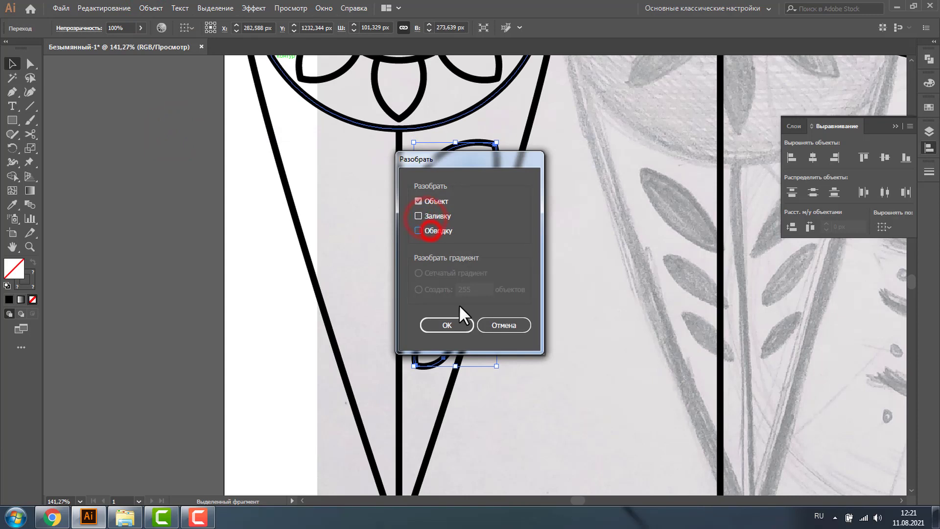
{"action": "left_click", "coordinate": [468, 325]}
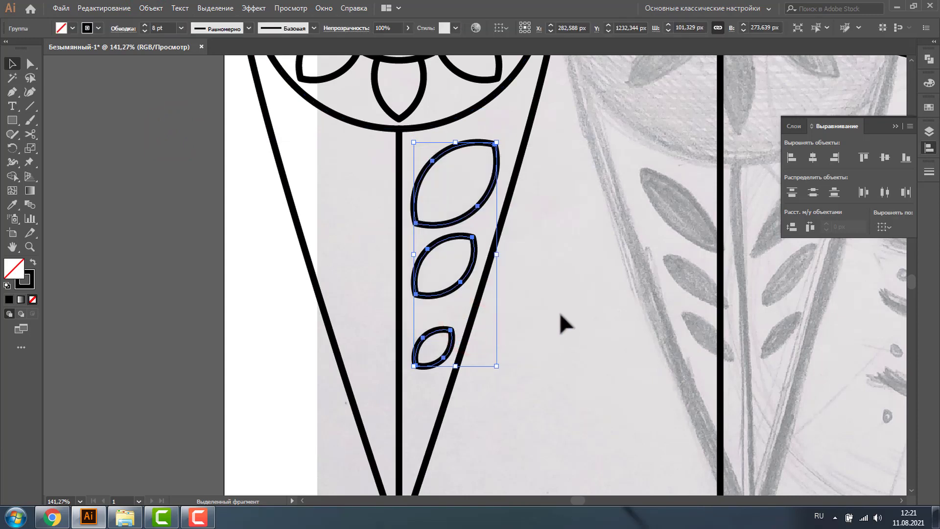
{"action": "right_click", "coordinate": [424, 168]}
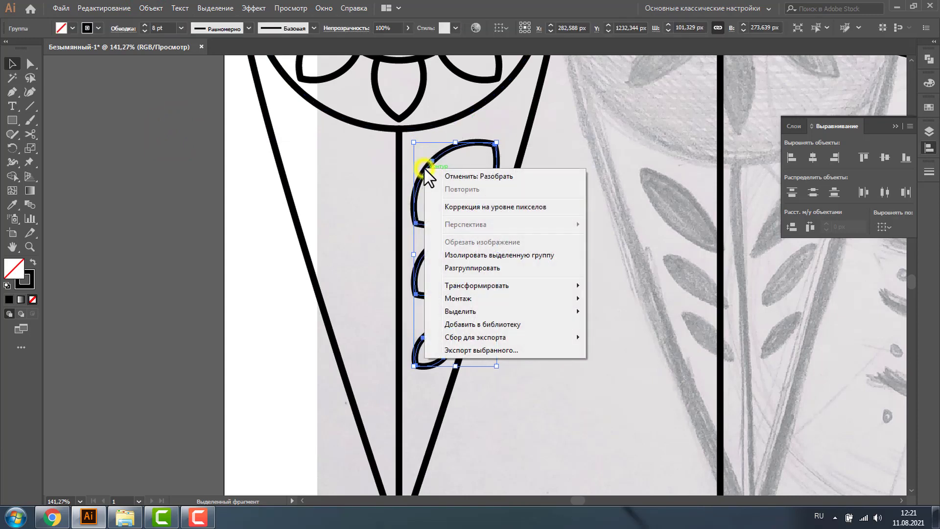
{"action": "left_click", "coordinate": [480, 269]}
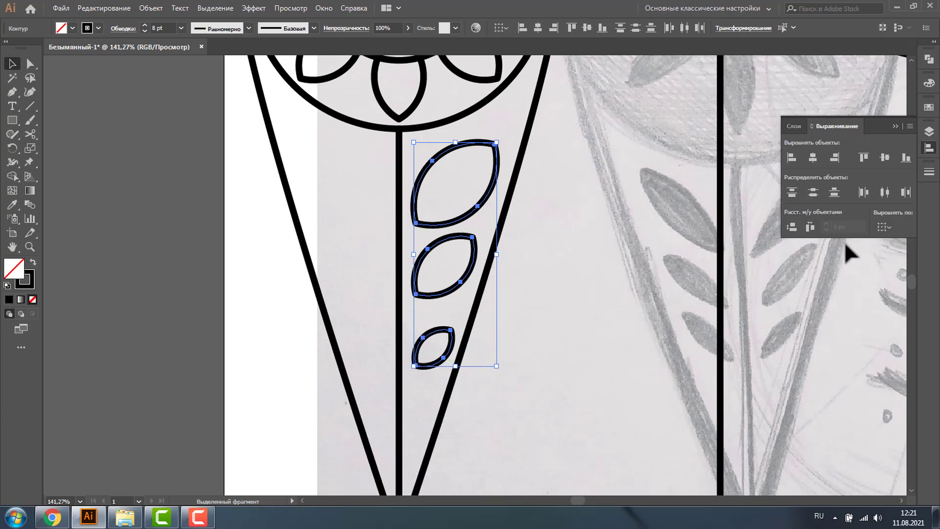
{"action": "left_click", "coordinate": [792, 227]}
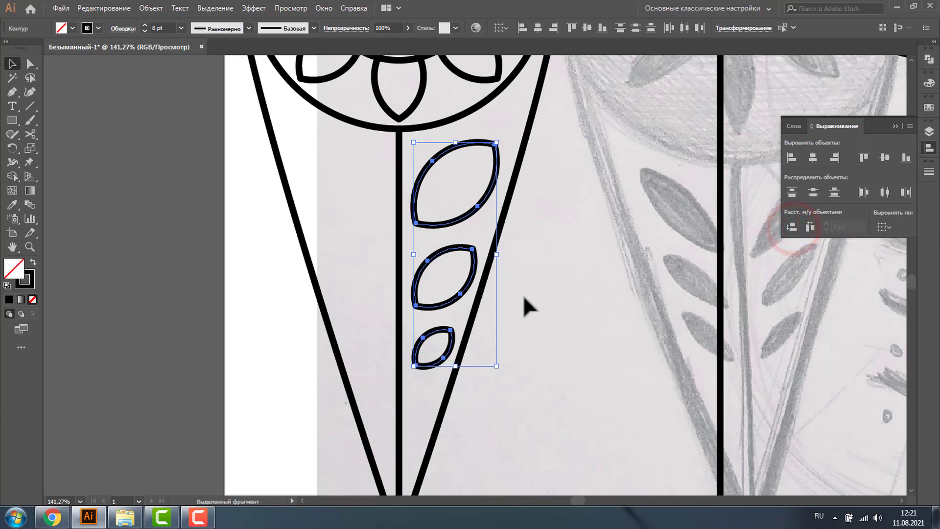
{"action": "key", "text": "ctrl+g"}
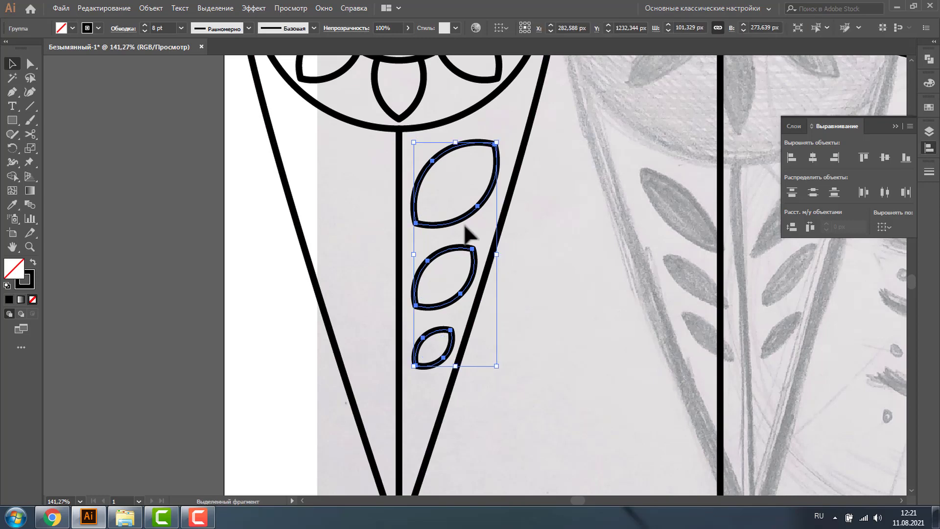
Reflect a vertical copy of the leaf column and move it to the stem's left side.
{"action": "right_click", "coordinate": [465, 218]}
{"action": "mouse_move", "coordinate": [517, 336]}
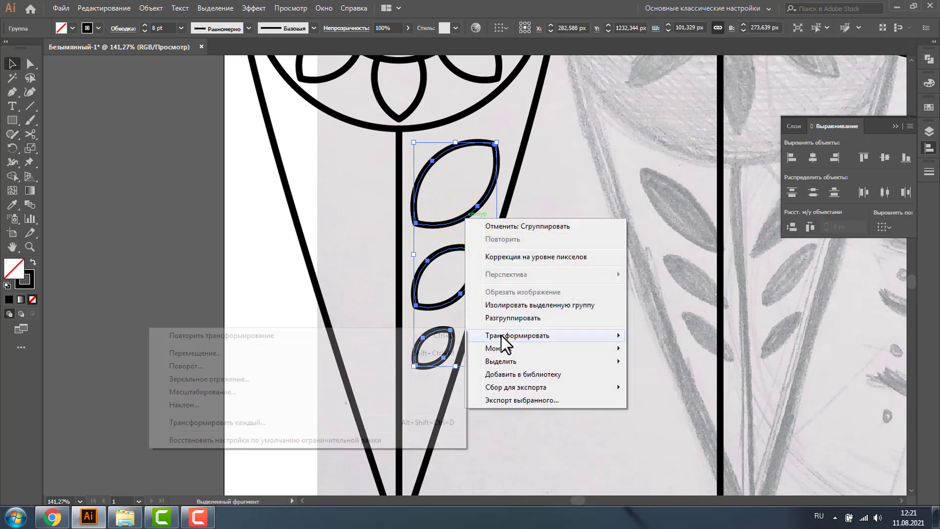
{"action": "left_click", "coordinate": [177, 379]}
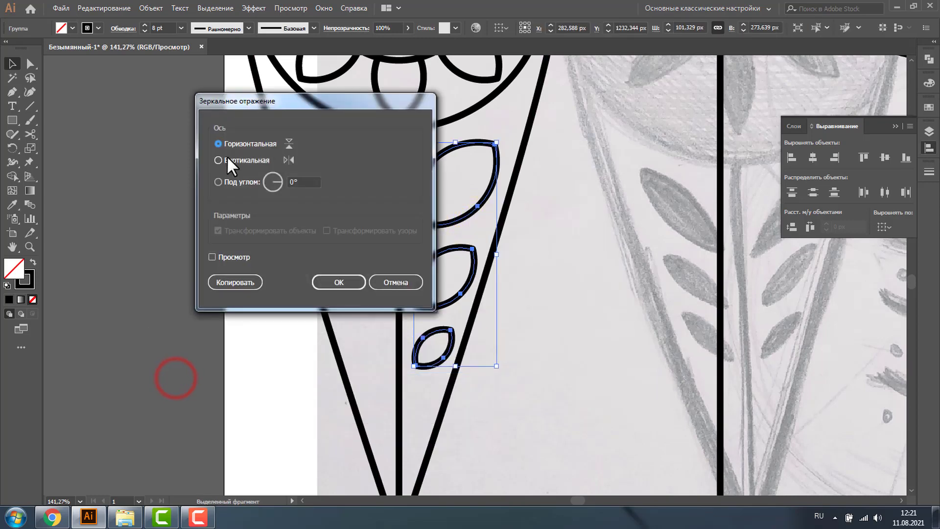
{"action": "left_click", "coordinate": [221, 160]}
{"action": "left_click", "coordinate": [246, 281]}
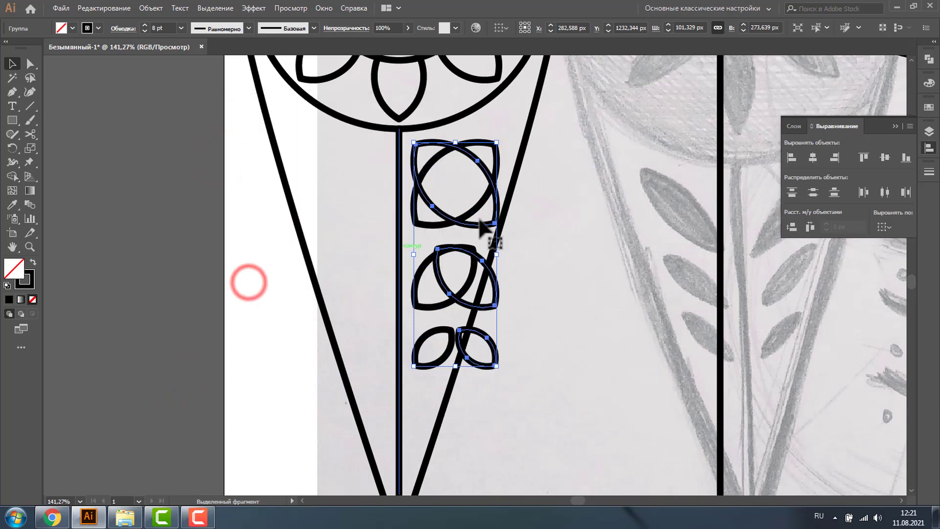
{"action": "mouse_move", "coordinate": [491, 185]}
{"action": "left_mouse_down"}
{"action": "mouse_move", "coordinate": [369, 184]}
{"action": "mouse_move", "coordinate": [504, 346]}
{"action": "left_mouse_up"}
{"action": "key", "text": "ctrl+0"}
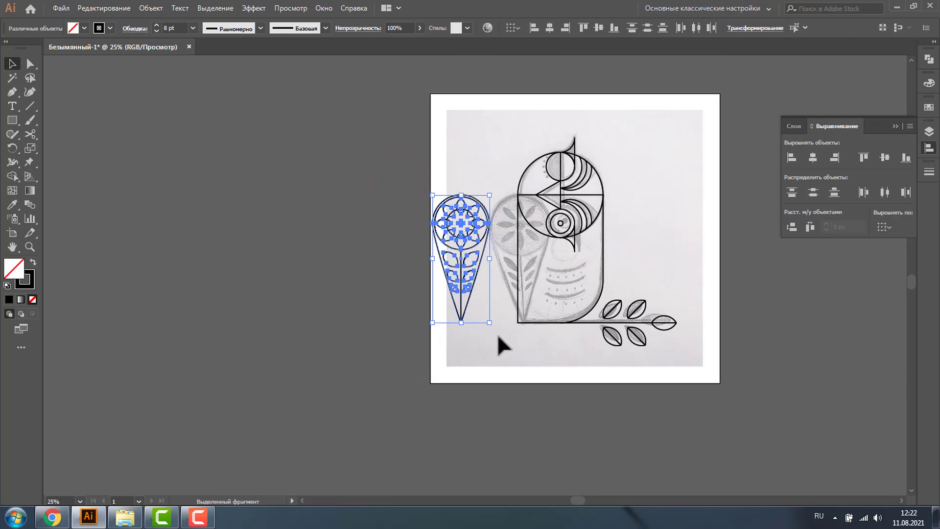
{"action": "left_click", "coordinate": [29, 247]}
Give the flower-and-leaf artwork a cyan stroke and move it onto the sketched flower.
{"action": "left_click", "coordinate": [429, 174]}
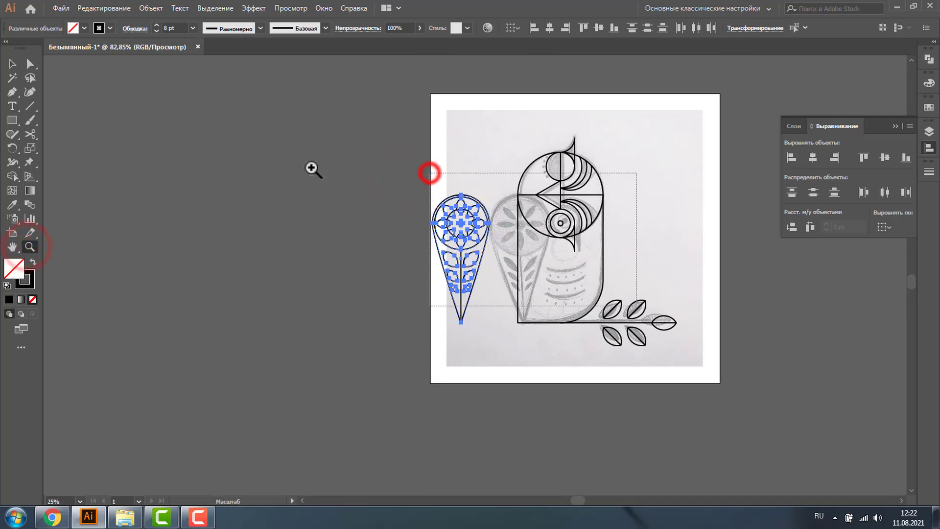
{"action": "left_click", "coordinate": [13, 63]}
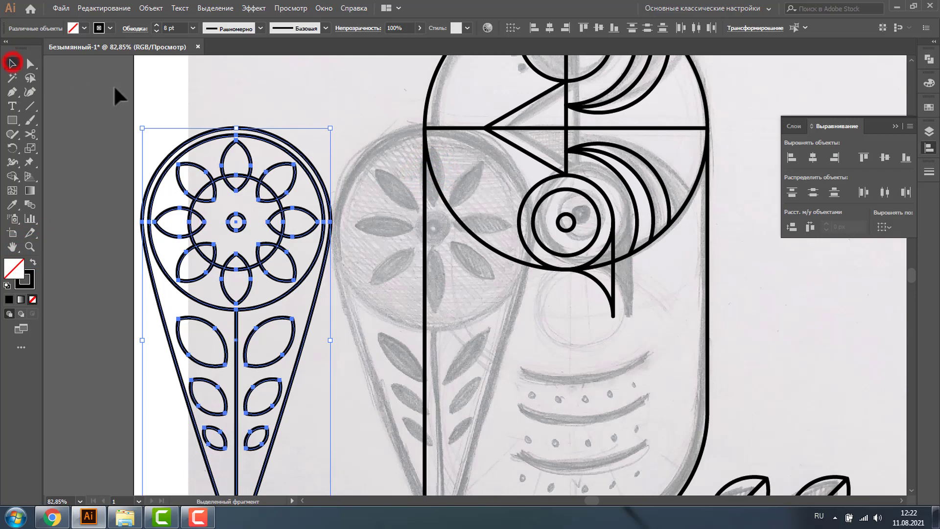
{"action": "left_click", "coordinate": [110, 28]}
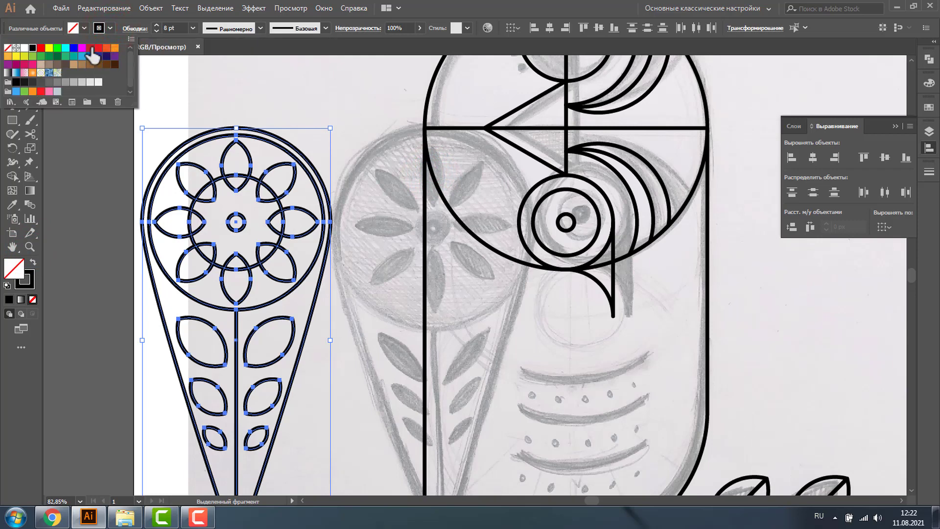
{"action": "left_click", "coordinate": [65, 48]}
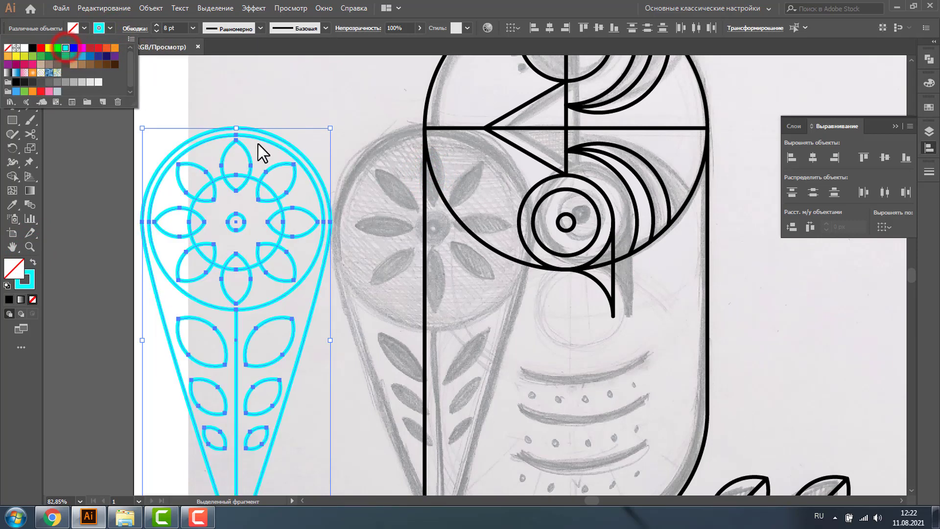
{"action": "left_click_drag", "start_coordinate": [259, 144], "coordinate": [420, 151]}
{"action": "key", "text": "z"}
{"action": "left_click", "coordinate": [595, 348], "text": "alt"}
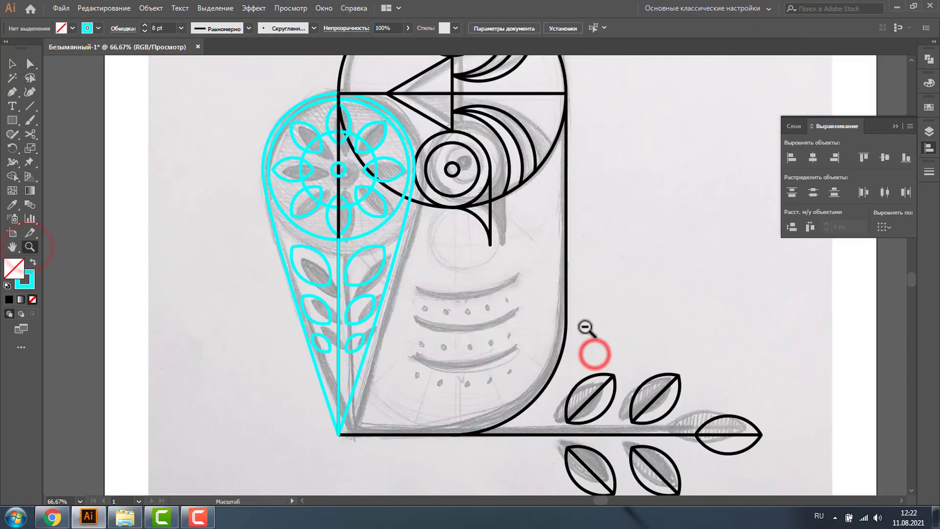
{"action": "left_click", "coordinate": [553, 289], "text": "alt"}
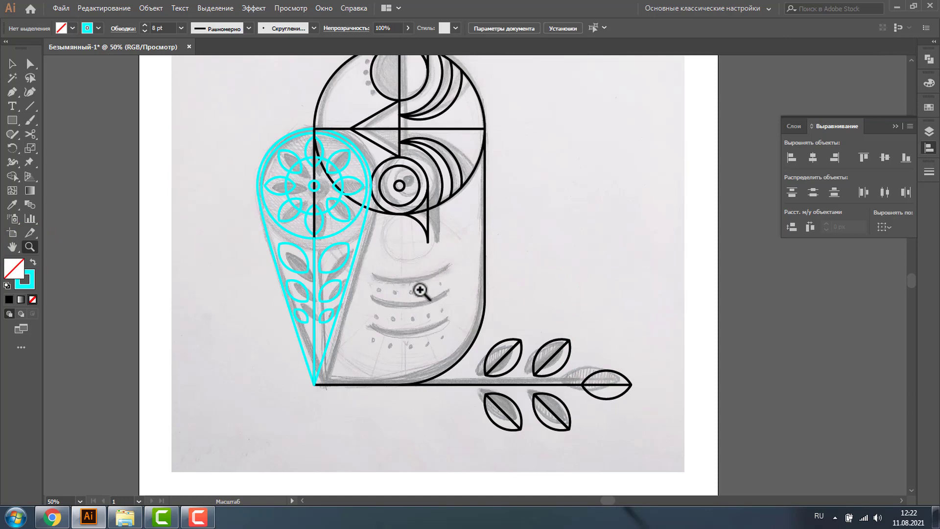
{"action": "key", "text": "v"}
{"action": "left_click", "coordinate": [475, 166]}
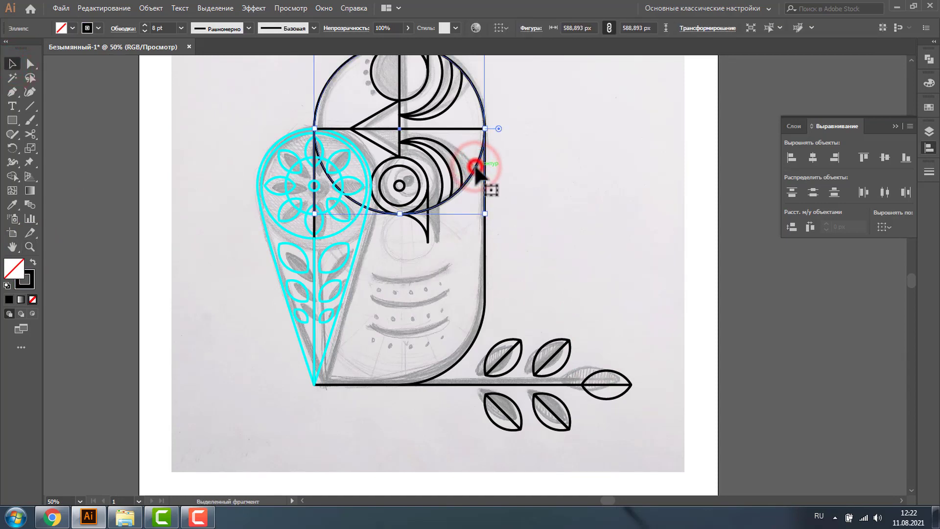
Alt-drag a copy of the large eye circle down onto the owl's belly.
{"action": "left_click_drag", "start_coordinate": [474, 166], "coordinate": [478, 242]}
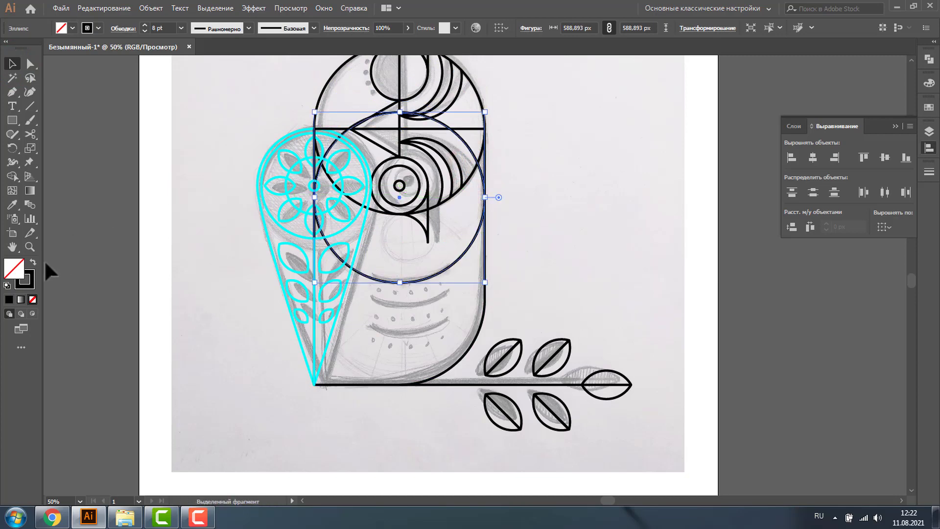
{"action": "left_click", "coordinate": [30, 247]}
{"action": "left_click_drag", "start_coordinate": [289, 105], "coordinate": [585, 337]}
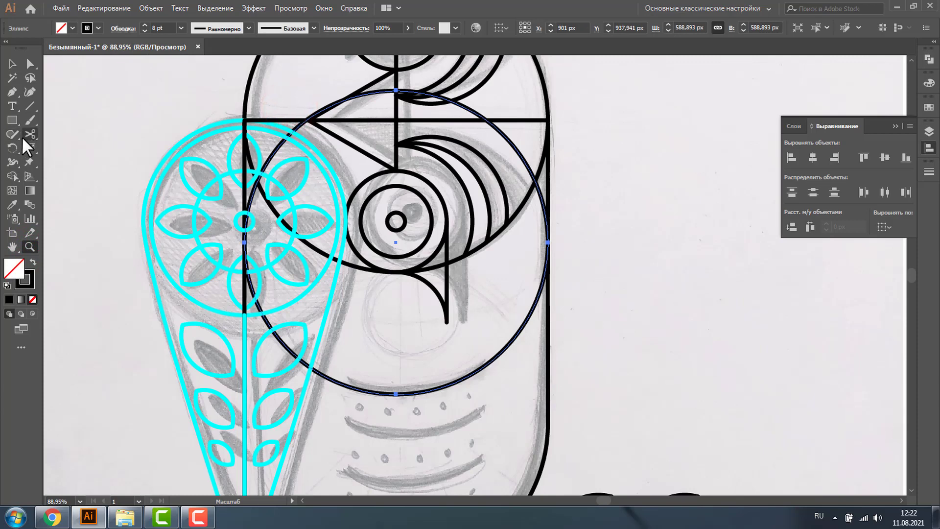
Subtract a rectangle from the circle copy with Pathfinder Minus Front, leaving a thin bowl sliver.
{"action": "left_click", "coordinate": [12, 119]}
{"action": "mouse_move", "coordinate": [184, 80]}
{"action": "left_mouse_down"}
{"action": "mouse_move", "coordinate": [612, 348]}
{"action": "mouse_move", "coordinate": [640, 381]}
{"action": "left_mouse_up"}
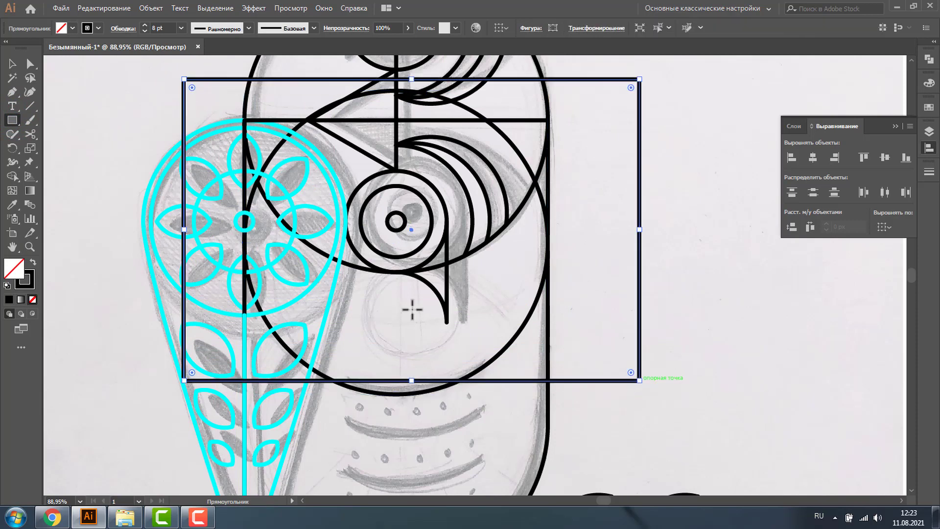
{"action": "left_click", "coordinate": [13, 64]}
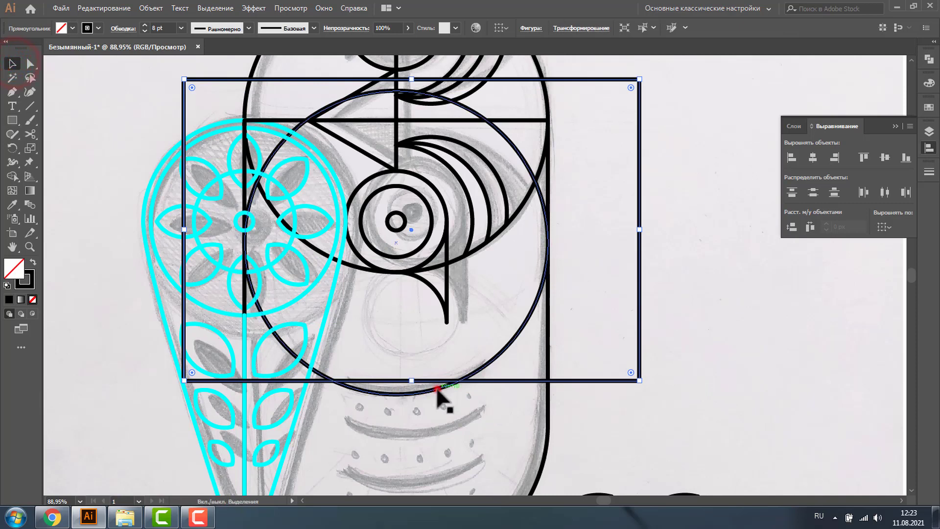
{"action": "left_click", "coordinate": [437, 387], "text": "shift"}
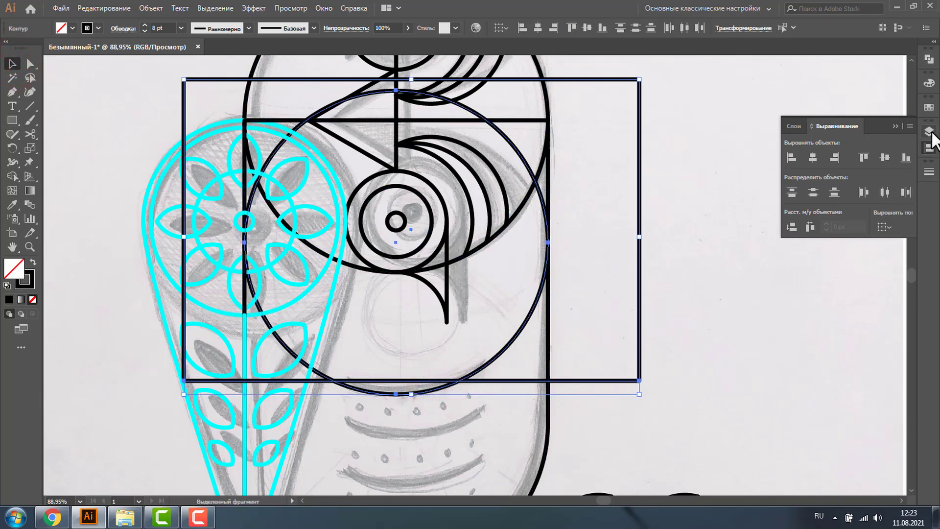
{"action": "left_click", "coordinate": [924, 60]}
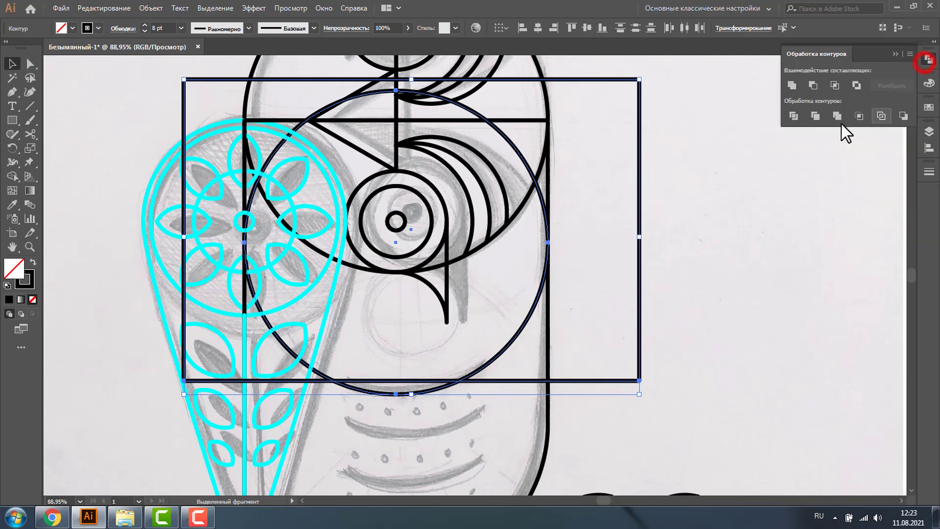
{"action": "left_click", "coordinate": [813, 84]}
{"action": "left_click", "coordinate": [730, 251]}
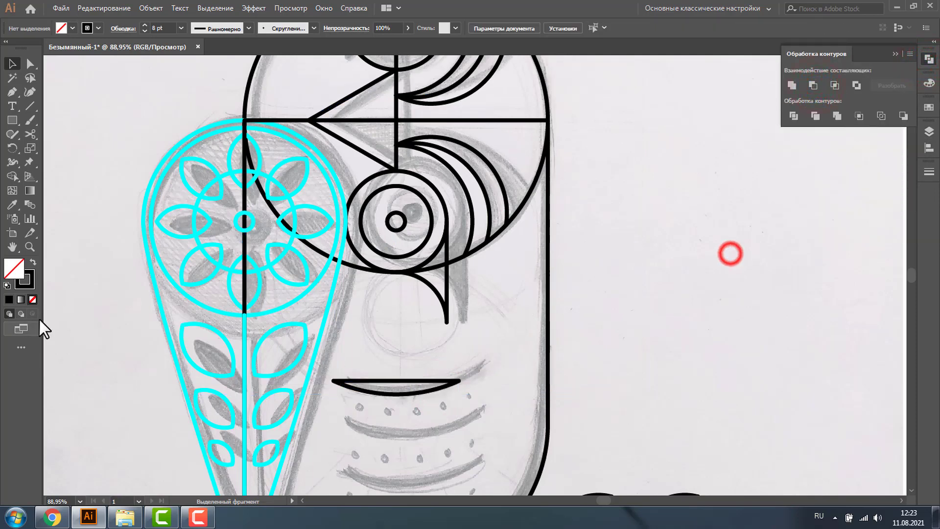
{"action": "left_click", "coordinate": [27, 247]}
Cut the crescent at its left and right corners with the Scissors tool.
{"action": "left_click_drag", "start_coordinate": [323, 351], "coordinate": [557, 443]}
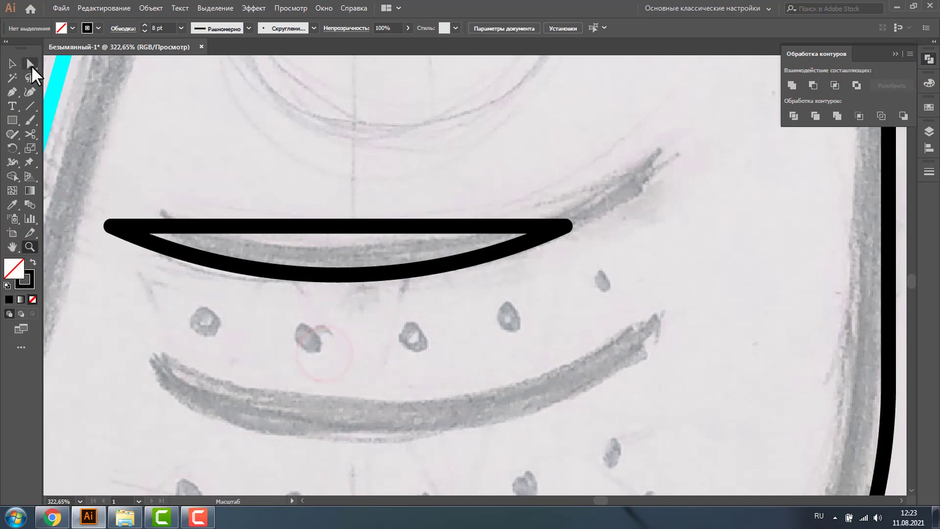
{"action": "left_click", "coordinate": [135, 224]}
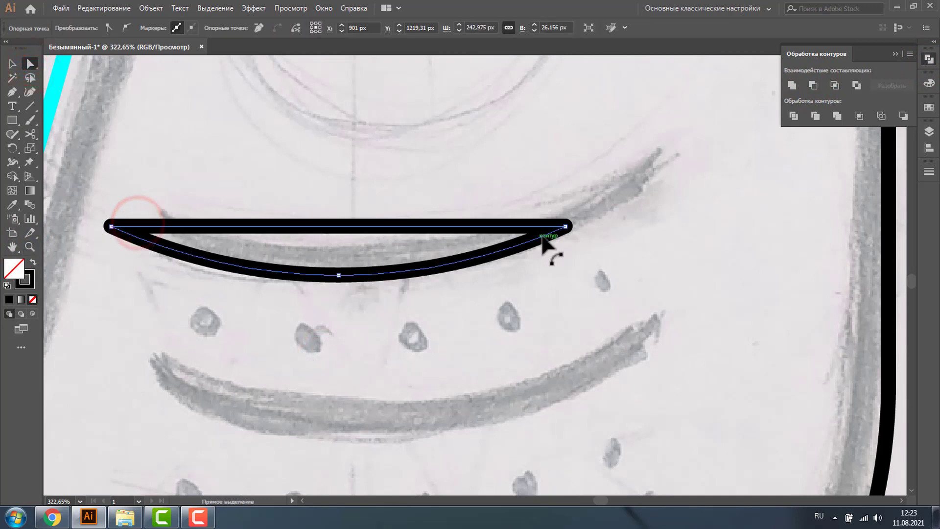
{"action": "left_click", "coordinate": [30, 134]}
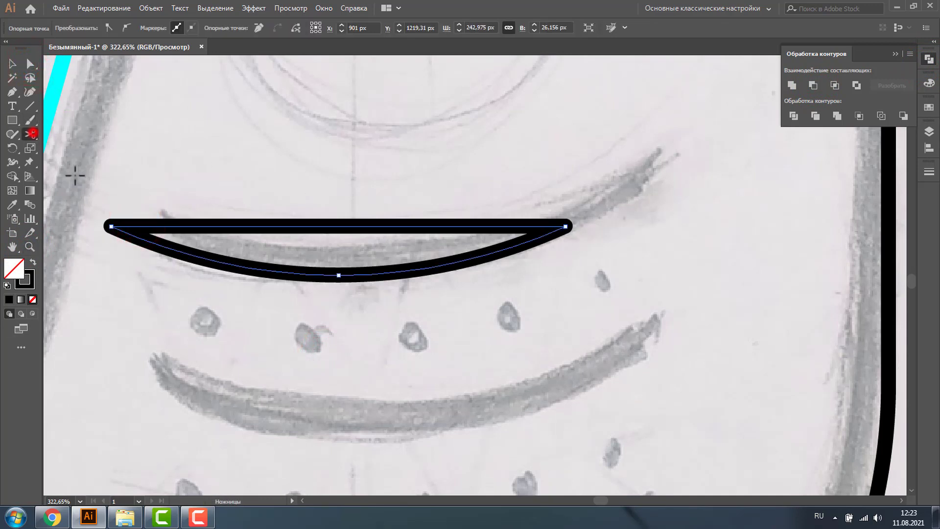
{"action": "left_click", "coordinate": [112, 225]}
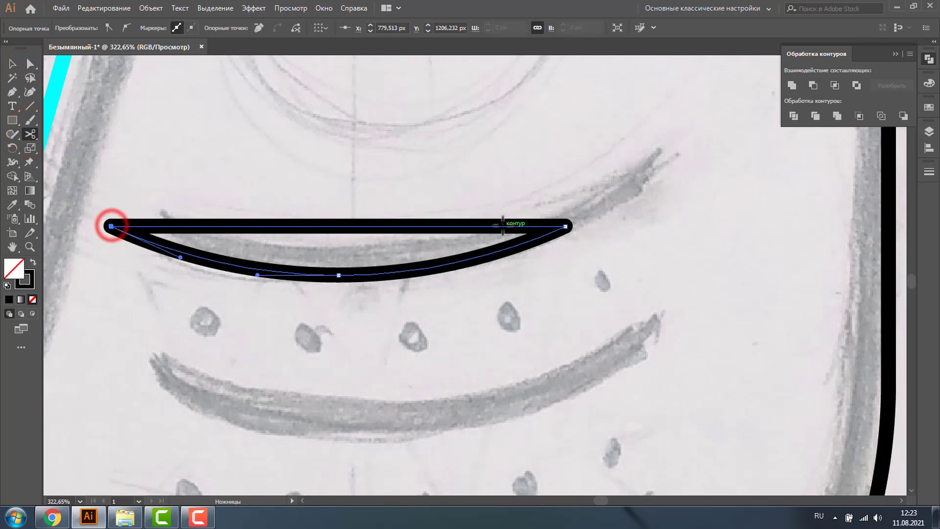
{"action": "left_click", "coordinate": [566, 226]}
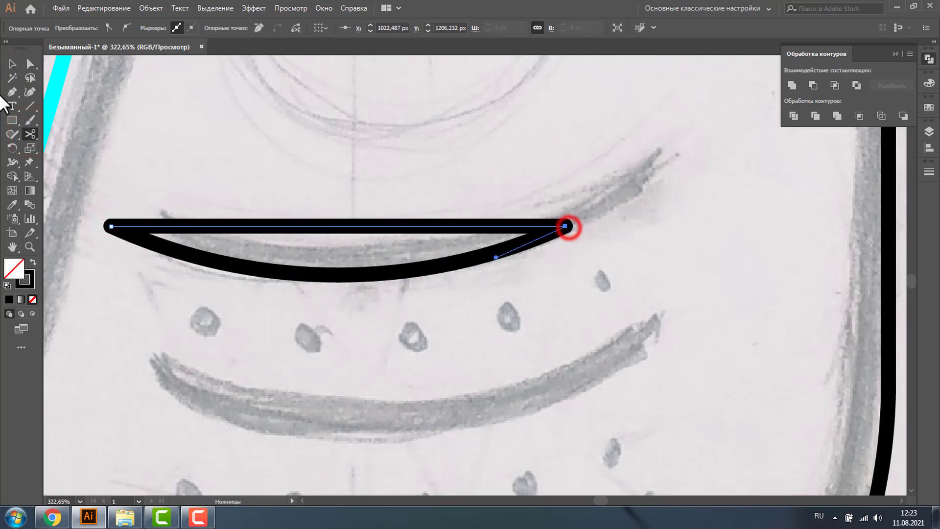
Delete the straight top segment, leaving one curved arc, and zoom out to 200%.
{"action": "left_click", "coordinate": [12, 64]}
{"action": "left_click", "coordinate": [187, 137]}
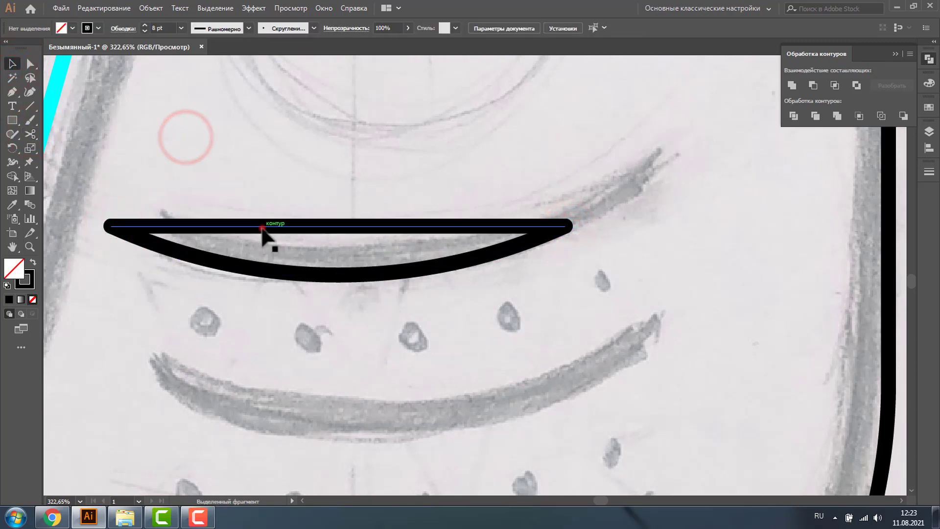
{"action": "left_click", "coordinate": [262, 228]}
{"action": "key", "text": "Delete"}
{"action": "key", "text": "z"}
{"action": "left_click", "coordinate": [493, 277], "text": "alt"}
{"action": "left_click", "coordinate": [503, 293], "text": "alt"}
{"action": "left_click", "coordinate": [12, 63]}
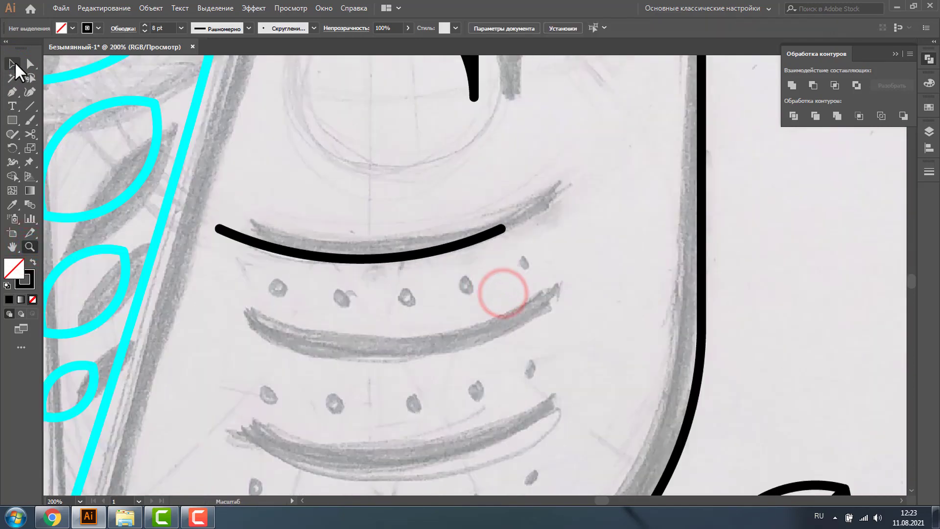
Duplicate the belly arc downward and draw a small ring circle above the arcs.
{"action": "mouse_move", "coordinate": [322, 258]}
{"action": "left_mouse_down"}
{"action": "mouse_move", "coordinate": [324, 354]}
{"action": "mouse_move", "coordinate": [332, 304]}
{"action": "left_mouse_up"}
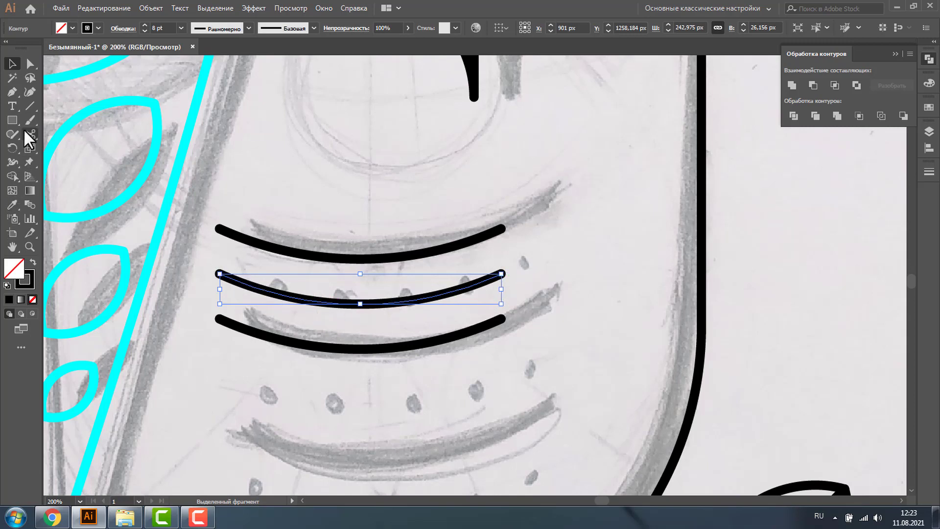
{"action": "key", "text": "l"}
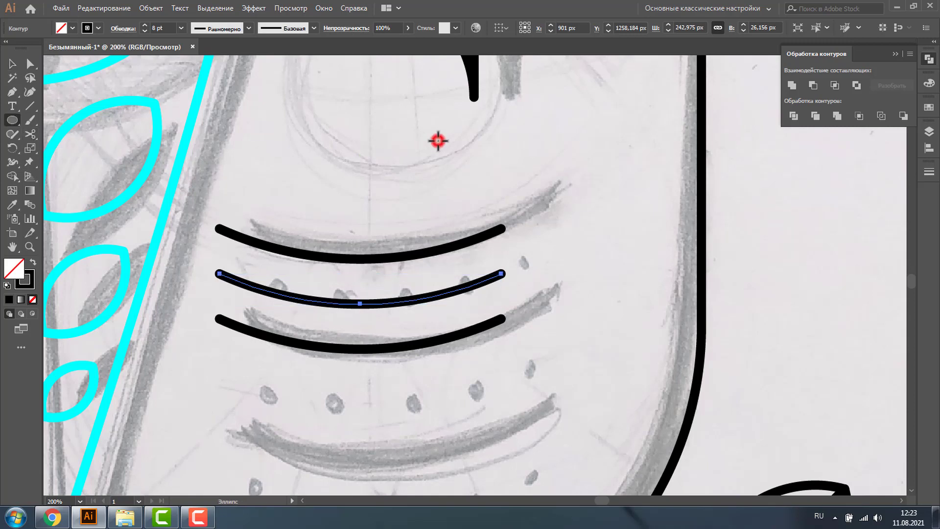
{"action": "left_click_drag", "start_coordinate": [438, 141], "coordinate": [453, 165]}
{"action": "left_click", "coordinate": [9, 65]}
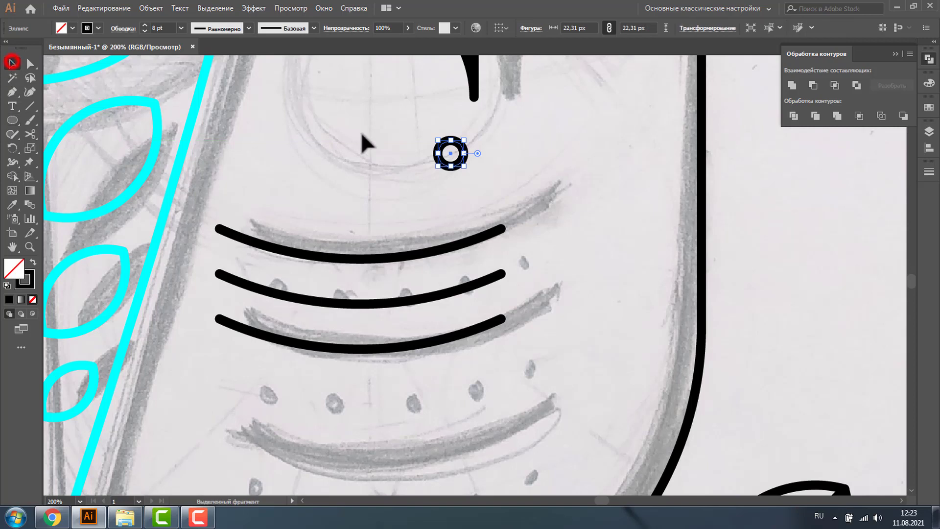
{"action": "left_click", "coordinate": [425, 296]}
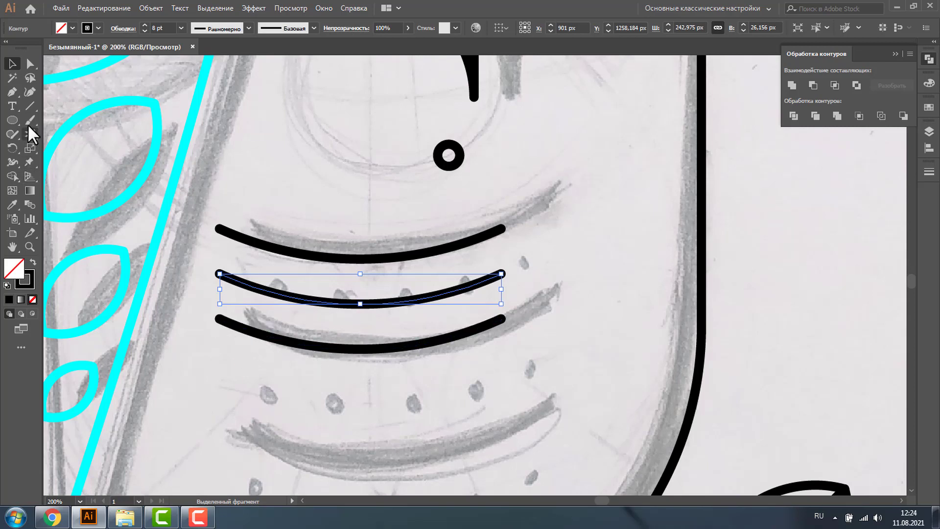
Trim the middle arc's upper part with a rectangle using a Pathfinder shape mode.
{"action": "key", "text": "m"}
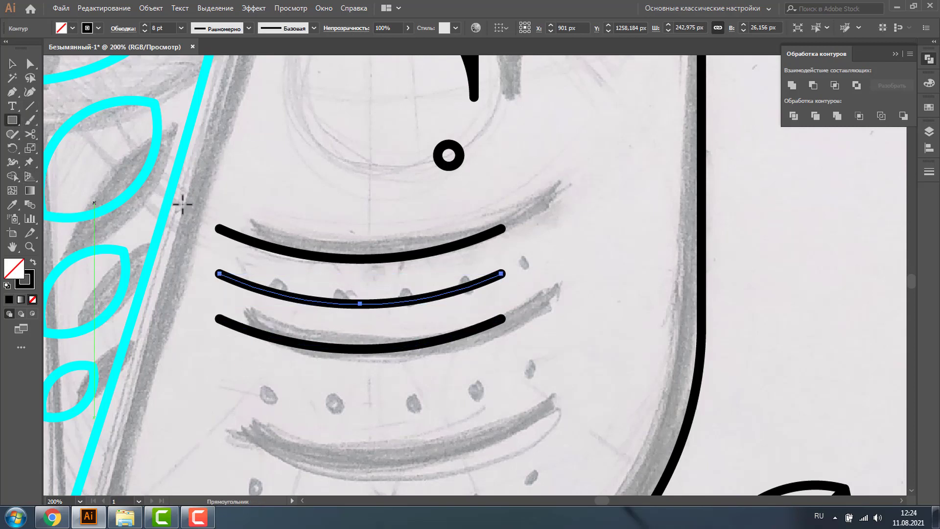
{"action": "left_click_drag", "start_coordinate": [197, 177], "coordinate": [559, 282]}
{"action": "left_click", "coordinate": [9, 64]}
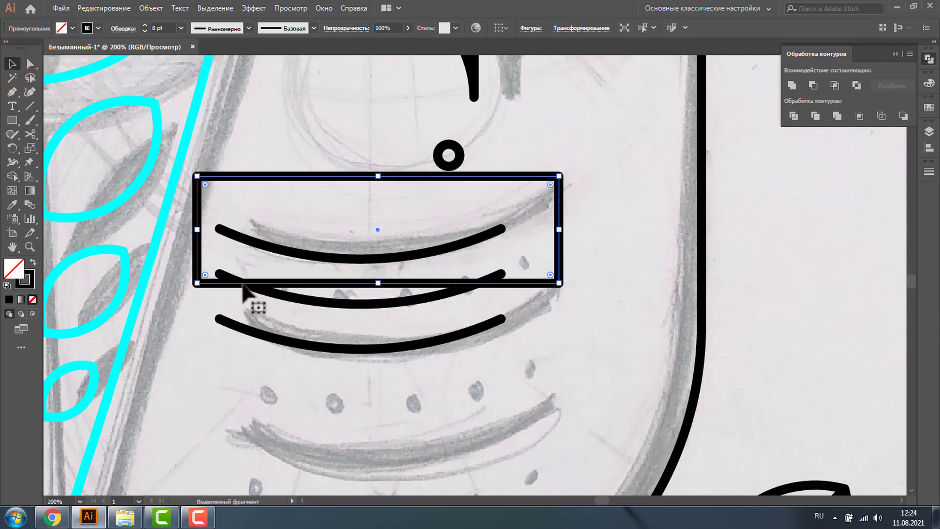
{"action": "left_click", "coordinate": [283, 296], "text": "shift"}
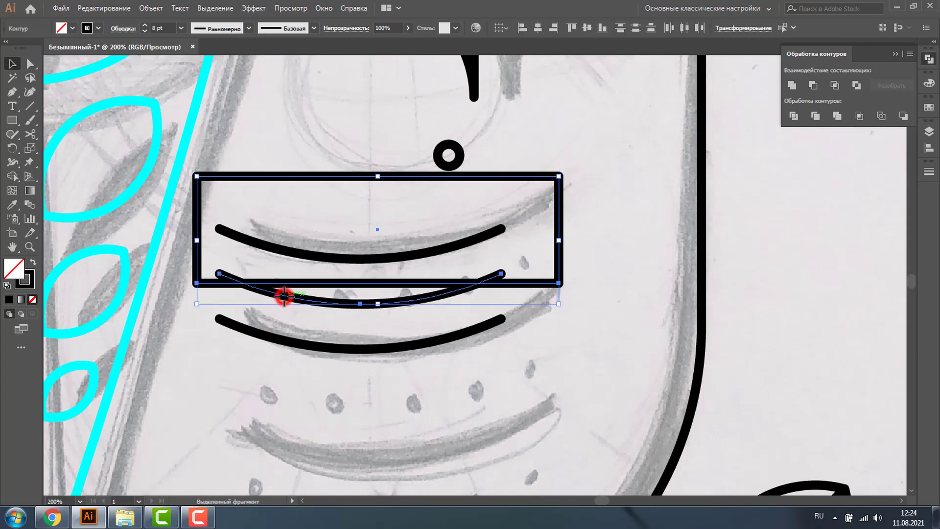
{"action": "left_click", "coordinate": [813, 85]}
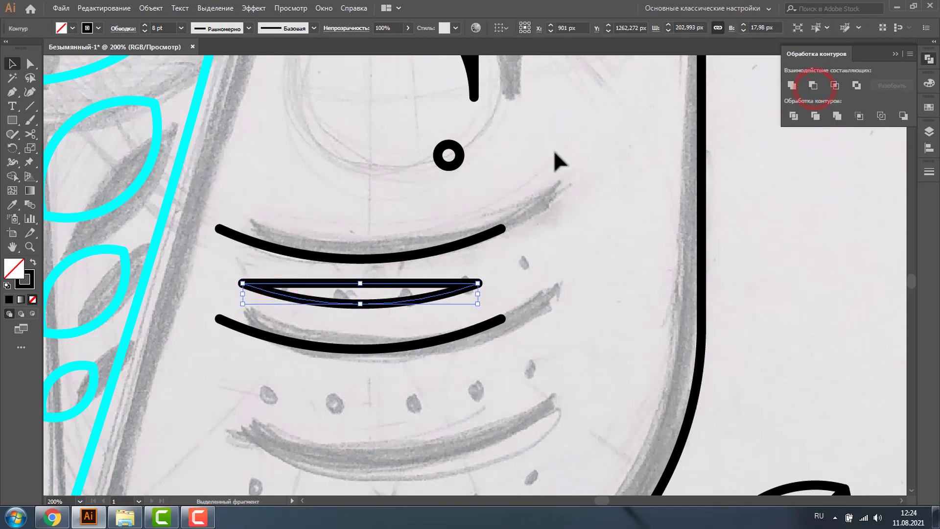
Cut the trimmed arc at both corners with Scissors and delete the leftover straight line.
{"action": "left_click", "coordinate": [31, 134]}
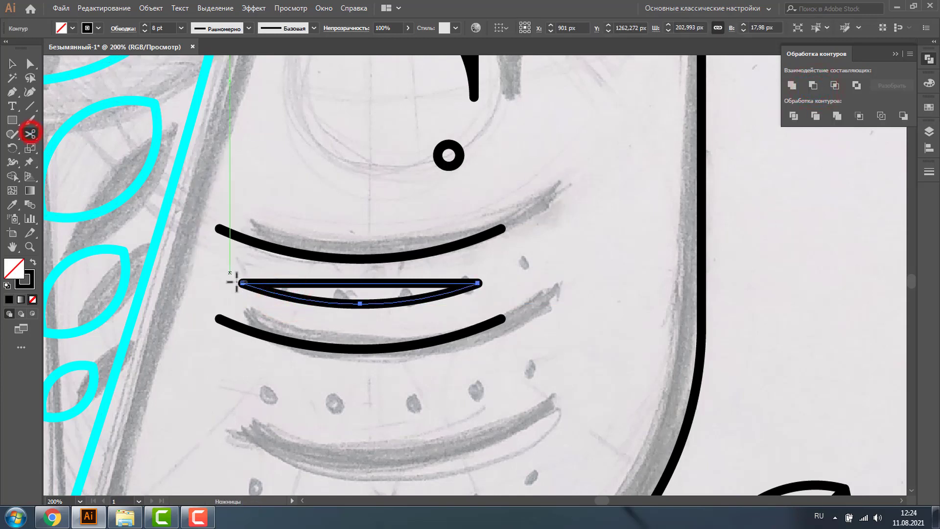
{"action": "left_click", "coordinate": [241, 284]}
{"action": "left_click", "coordinate": [479, 283]}
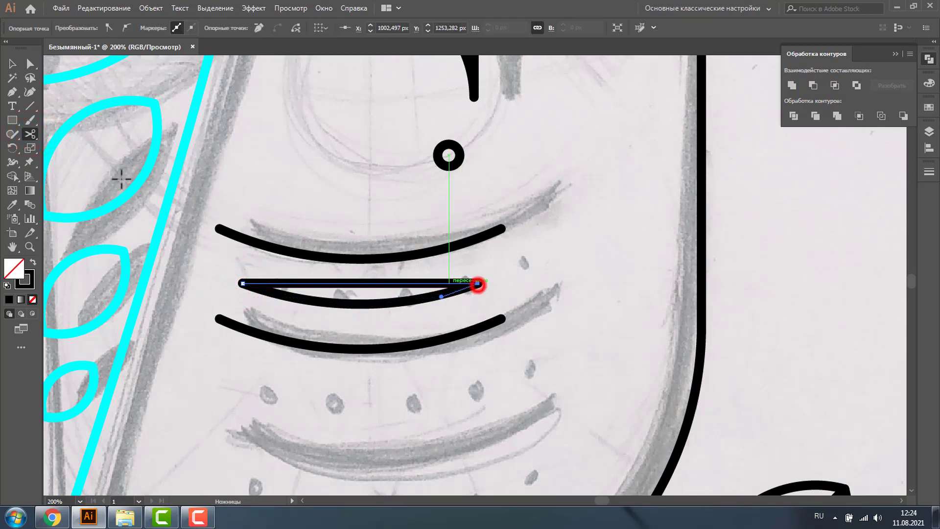
{"action": "left_click", "coordinate": [12, 64]}
{"action": "left_click", "coordinate": [268, 144]}
{"action": "left_click", "coordinate": [318, 283]}
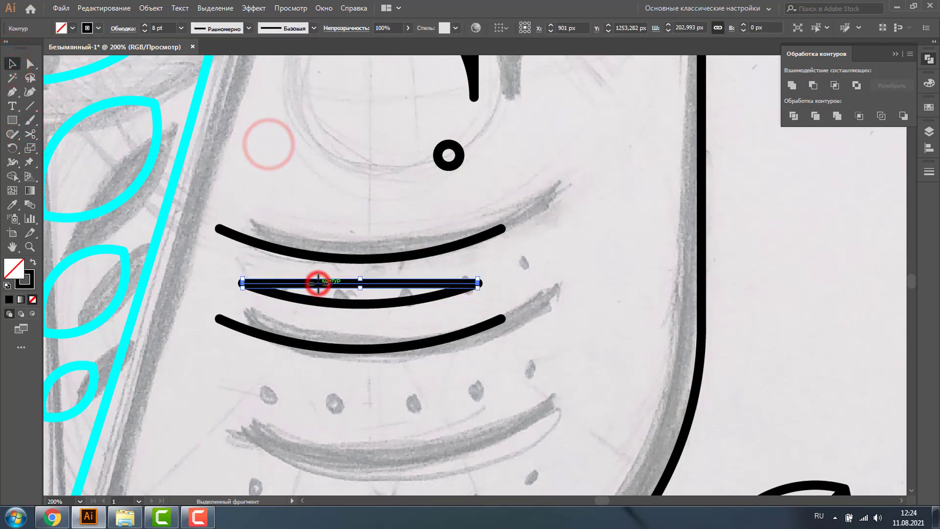
{"action": "key", "text": "Delete"}
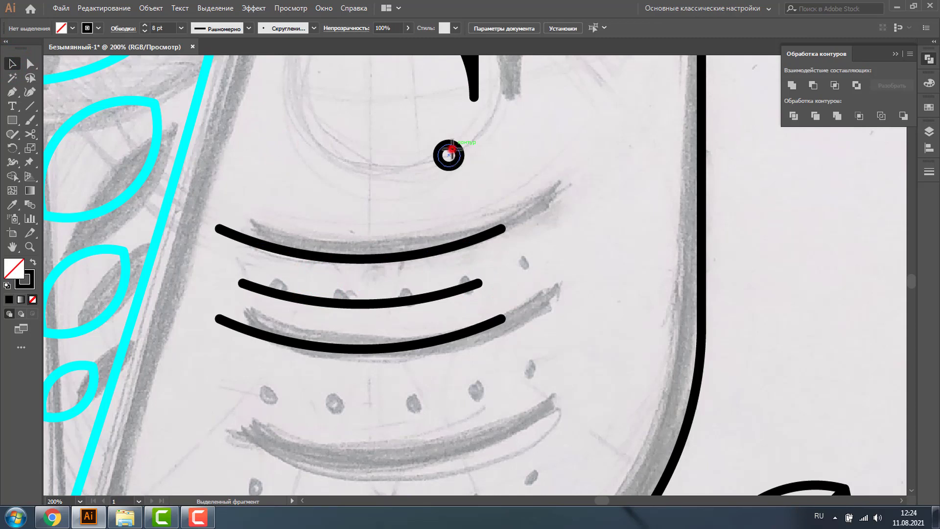
Place small ring copies at both ends of the middle belly arc and select both.
{"action": "left_click_drag", "start_coordinate": [448, 156], "coordinate": [451, 153]}
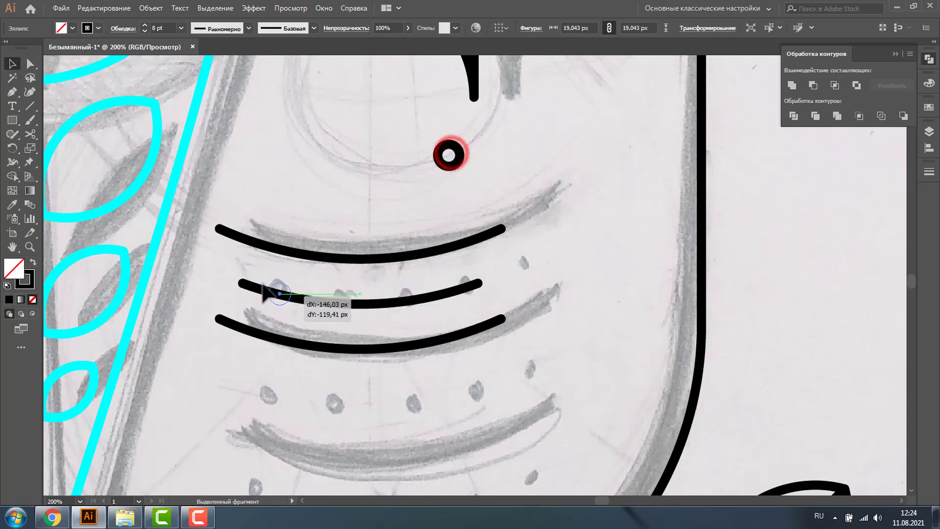
{"action": "mouse_move", "coordinate": [451, 152]}
{"action": "left_mouse_down"}
{"action": "mouse_move", "coordinate": [244, 284]}
{"action": "mouse_move", "coordinate": [481, 300]}
{"action": "mouse_move", "coordinate": [478, 294]}
{"action": "left_mouse_up"}
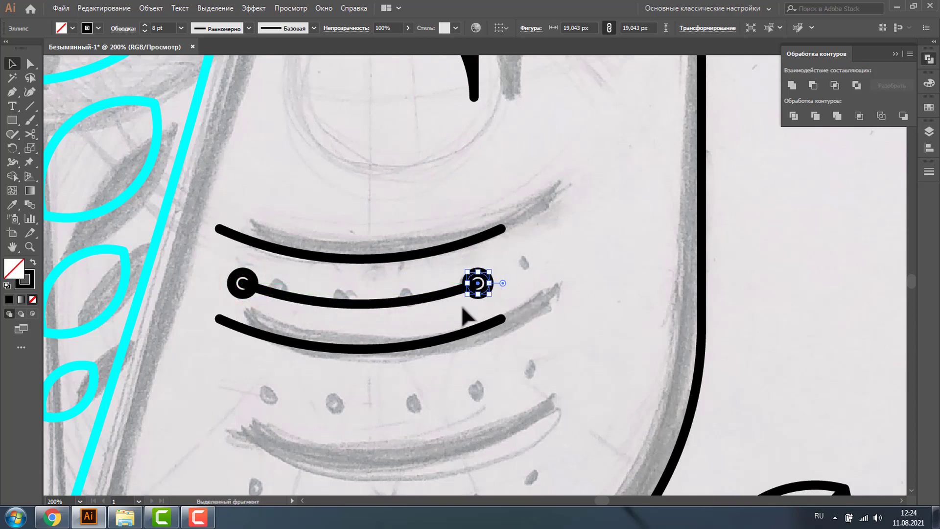
{"action": "left_click", "coordinate": [249, 272], "text": "shift"}
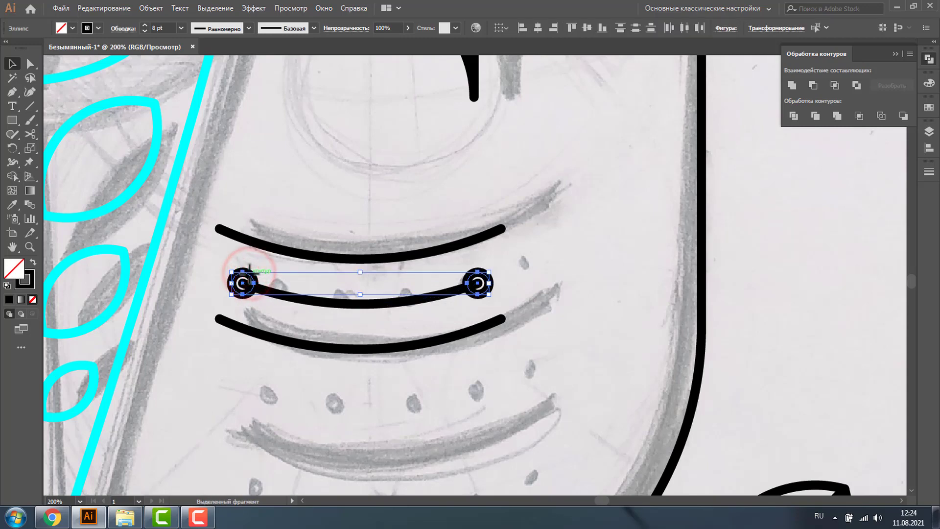
Blend the two end rings with 3 specified steps, then also select the middle arc.
{"action": "left_click", "coordinate": [152, 8]}
{"action": "mouse_move", "coordinate": [169, 316]}
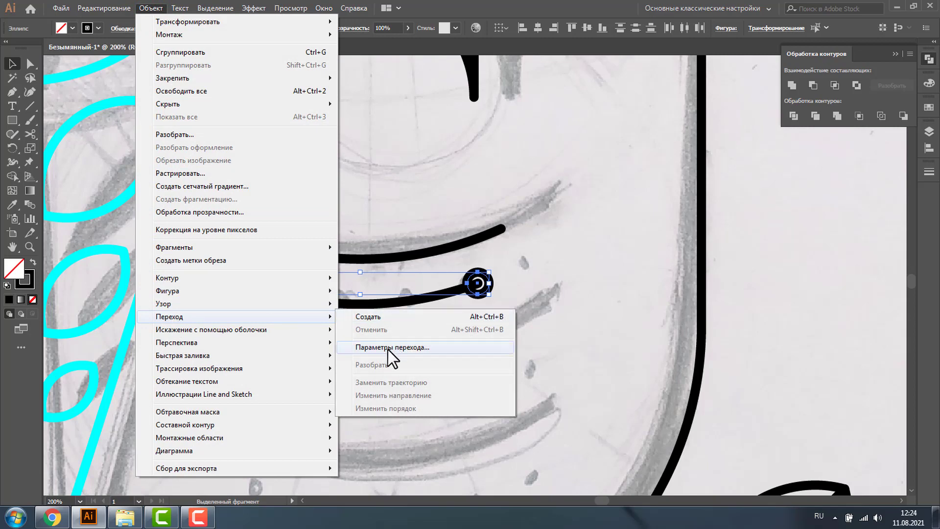
{"action": "left_click", "coordinate": [383, 316]}
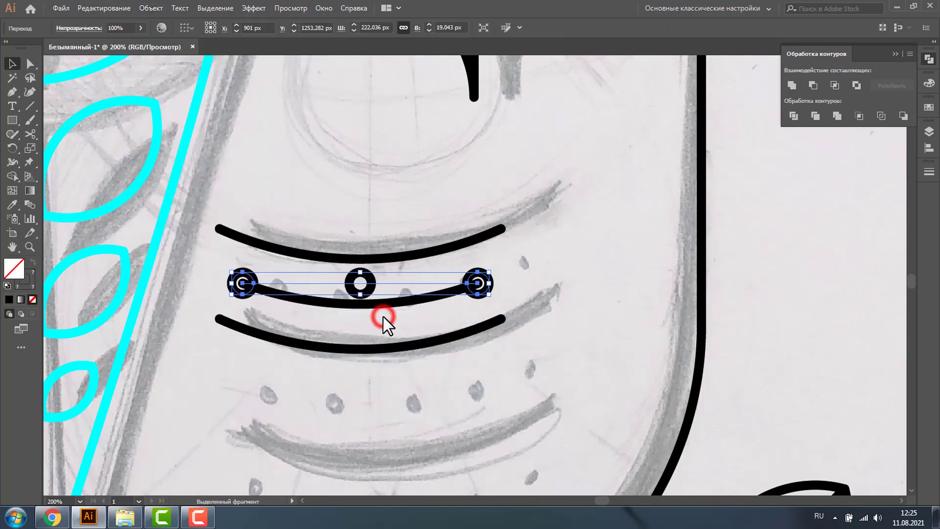
{"action": "double_click", "coordinate": [30, 205]}
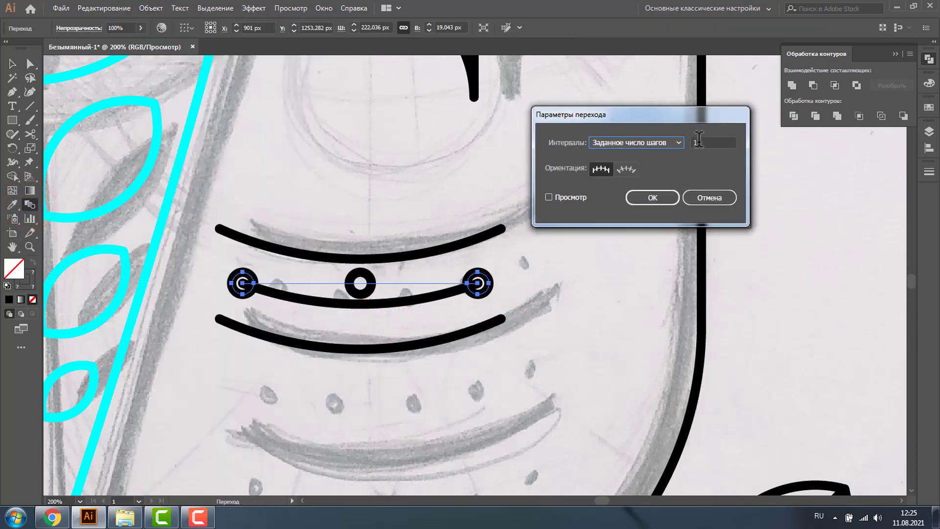
{"action": "double_click", "coordinate": [699, 142]}
{"action": "type", "text": "3"}
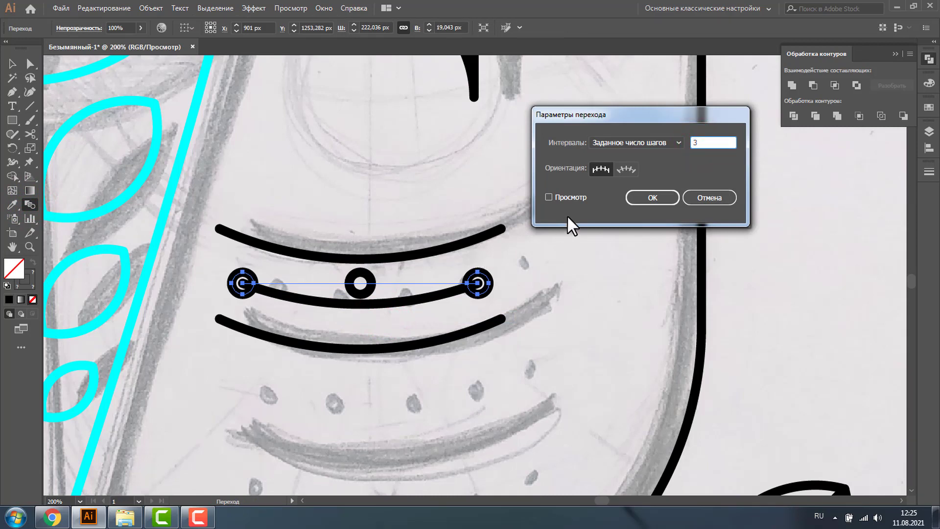
{"action": "left_click", "coordinate": [549, 196]}
{"action": "left_click", "coordinate": [657, 196]}
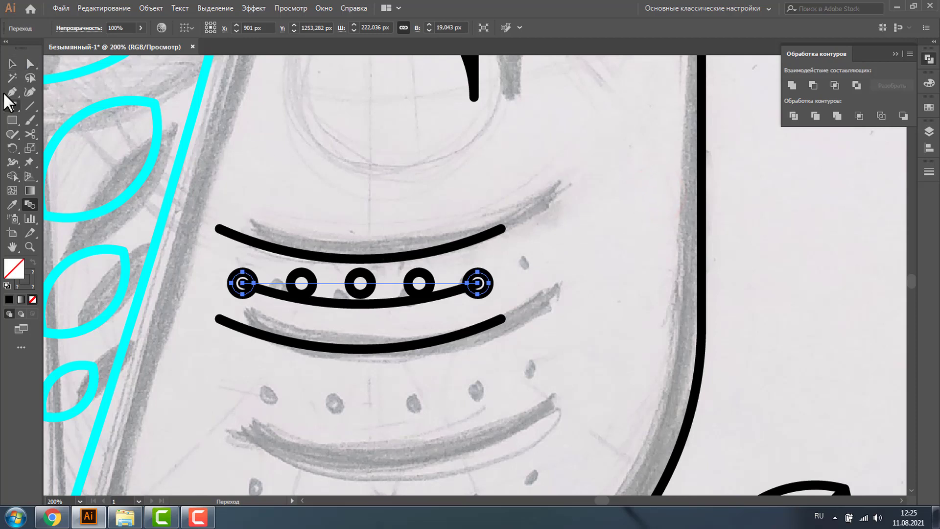
{"action": "left_click", "coordinate": [12, 63]}
{"action": "left_click", "coordinate": [361, 304], "text": "shift"}
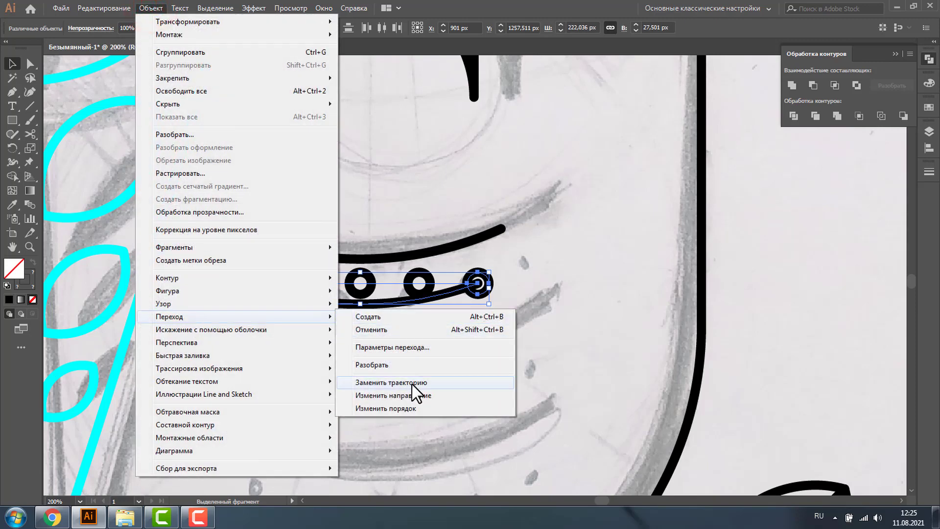
Run the ring blend along the middle arc with Replace Spine, then expand it with only Object checked.
{"action": "left_click", "coordinate": [412, 383]}
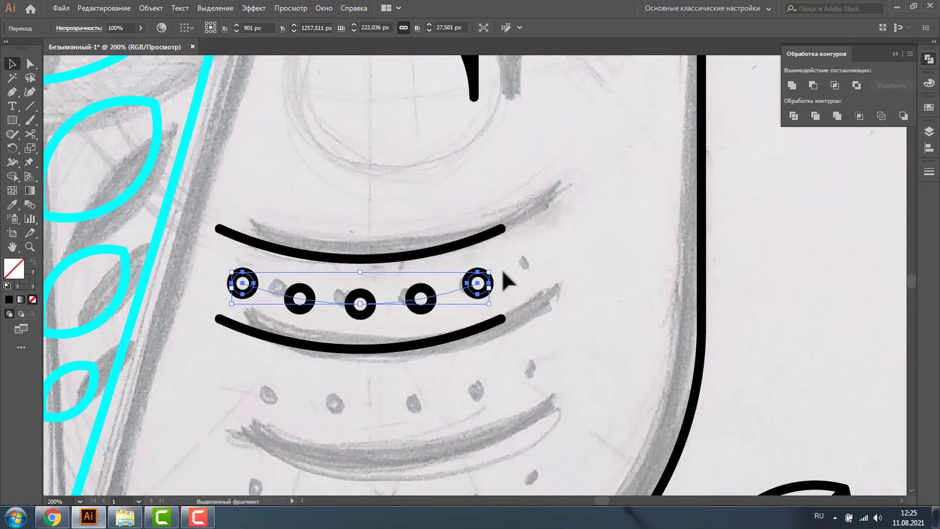
{"action": "left_click", "coordinate": [150, 7]}
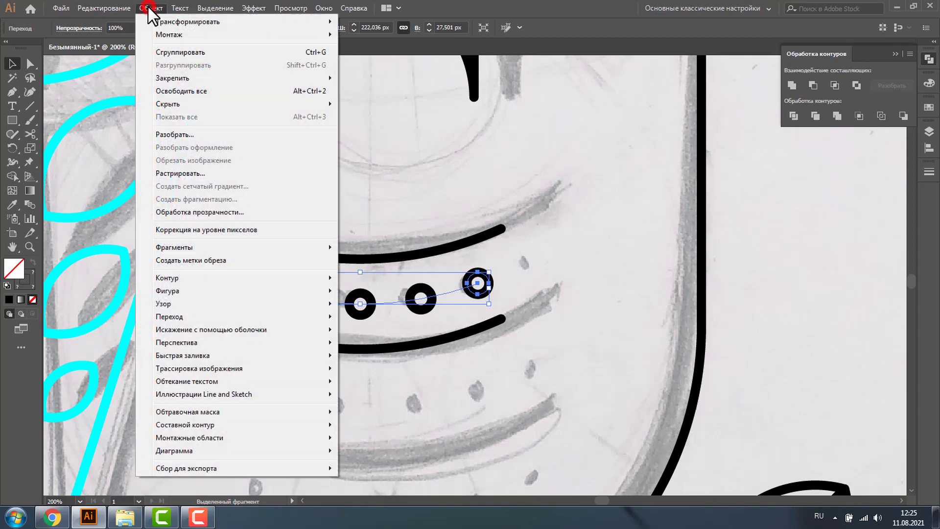
{"action": "left_click", "coordinate": [163, 134]}
{"action": "left_click", "coordinate": [422, 215]}
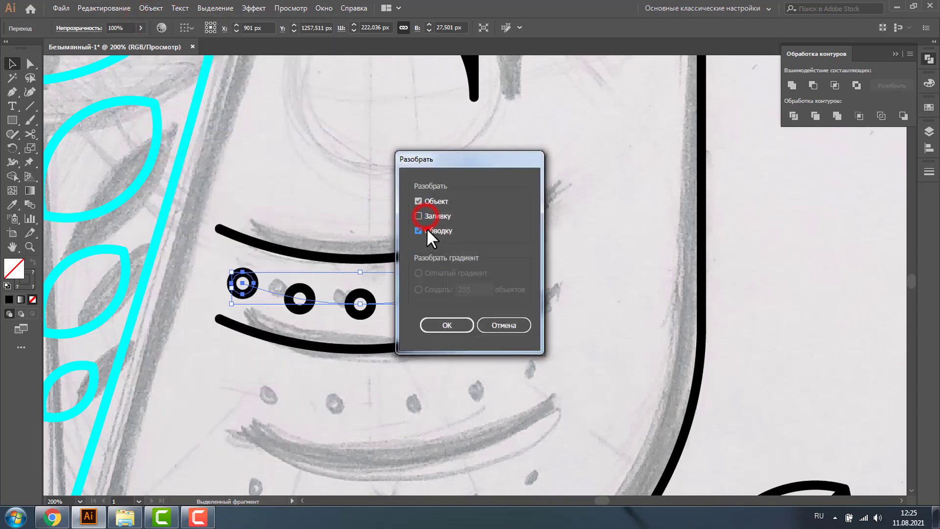
{"action": "left_click", "coordinate": [454, 327]}
{"action": "left_click", "coordinate": [851, 342]}
{"action": "left_click", "coordinate": [422, 298]}
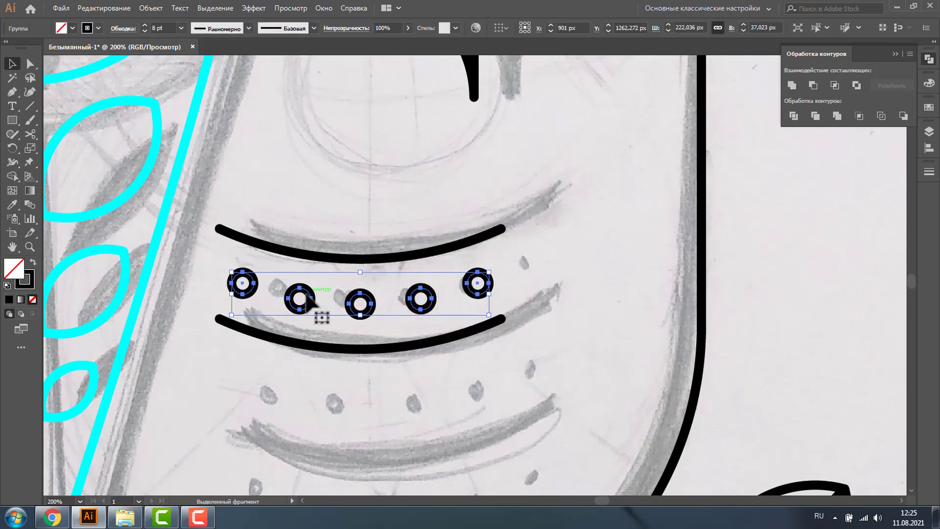
Copy the circle row and lower arc further down the belly, then select all arcs and rows.
{"action": "left_click_drag", "start_coordinate": [314, 301], "coordinate": [313, 399]}
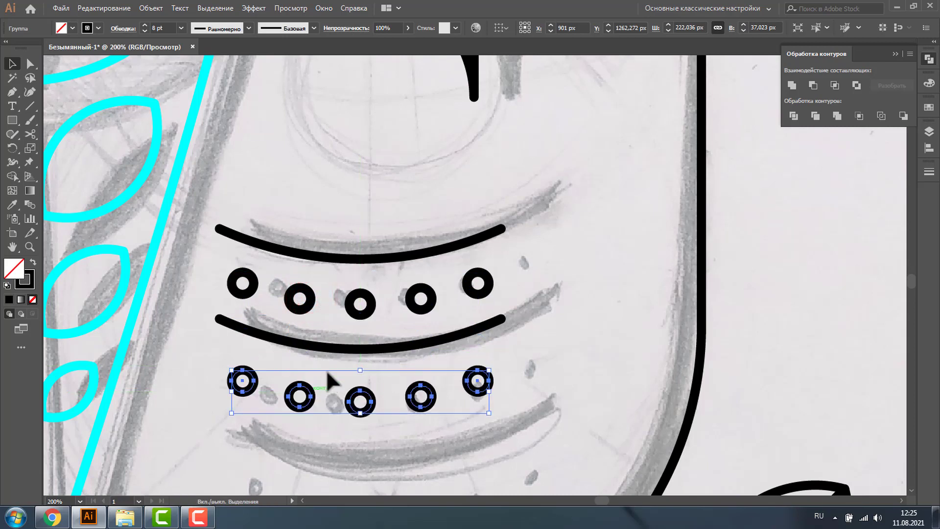
{"action": "left_click_drag", "start_coordinate": [326, 350], "coordinate": [333, 413]}
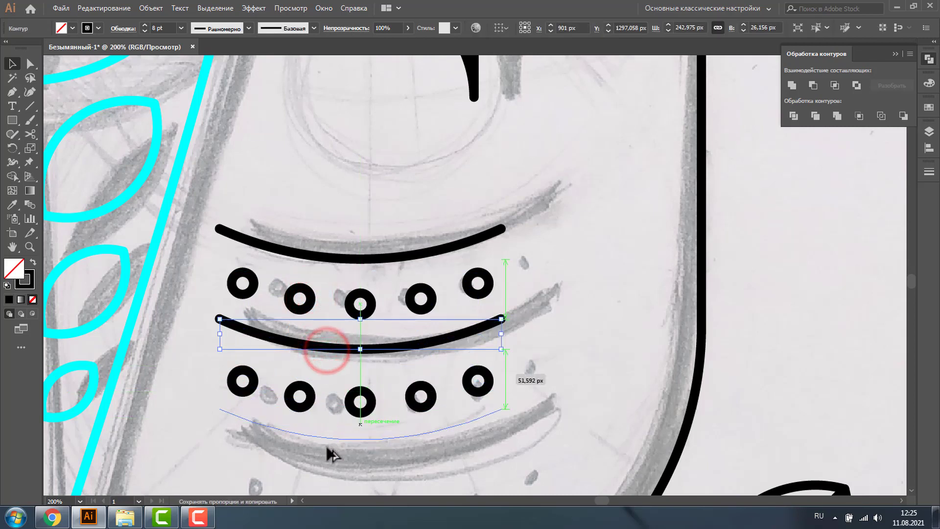
{"action": "left_click_drag", "start_coordinate": [333, 413], "coordinate": [327, 448]}
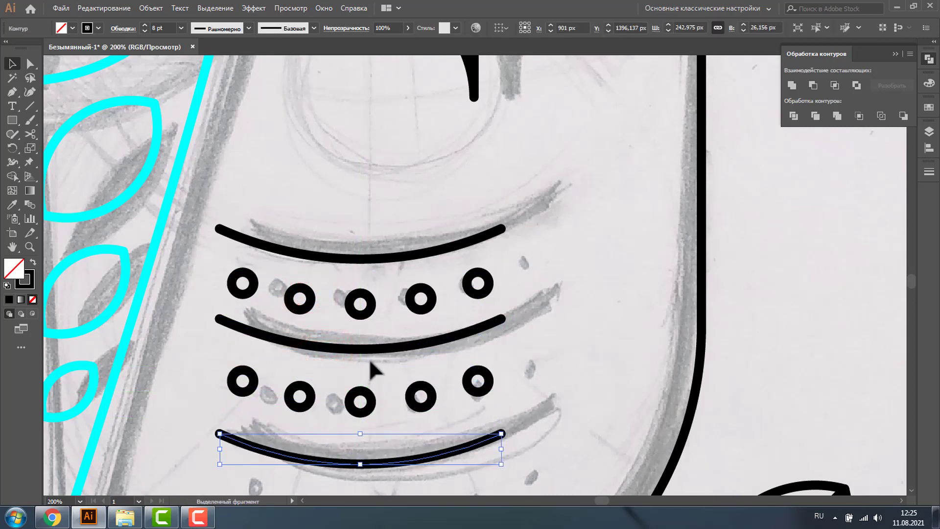
{"action": "left_click", "coordinate": [301, 387], "text": "shift"}
{"action": "left_click", "coordinate": [307, 345], "text": "shift"}
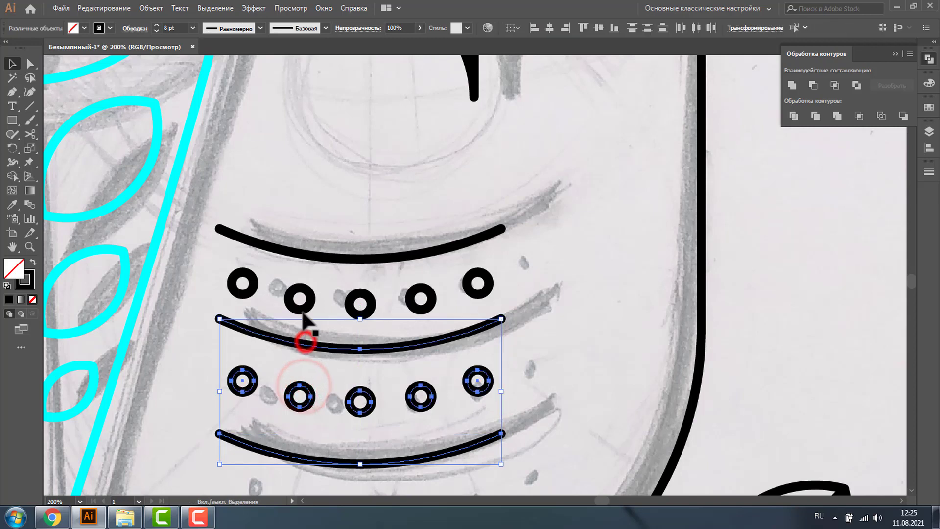
{"action": "left_click", "coordinate": [304, 293], "text": "shift"}
{"action": "left_click", "coordinate": [338, 258], "text": "shift"}
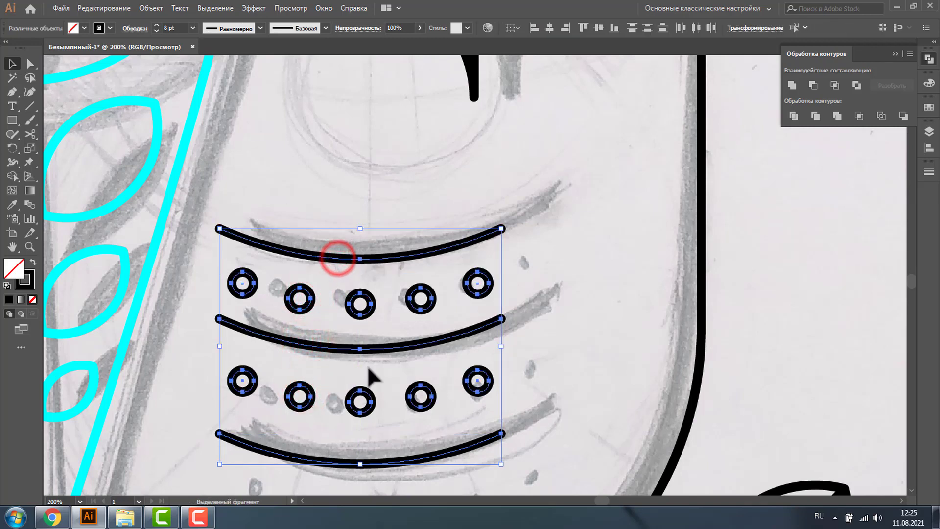
Distribute the arcs and circle rows by vertical centers, then zoom out to the owl.
{"action": "left_click", "coordinate": [929, 172]}
{"action": "left_click", "coordinate": [929, 147]}
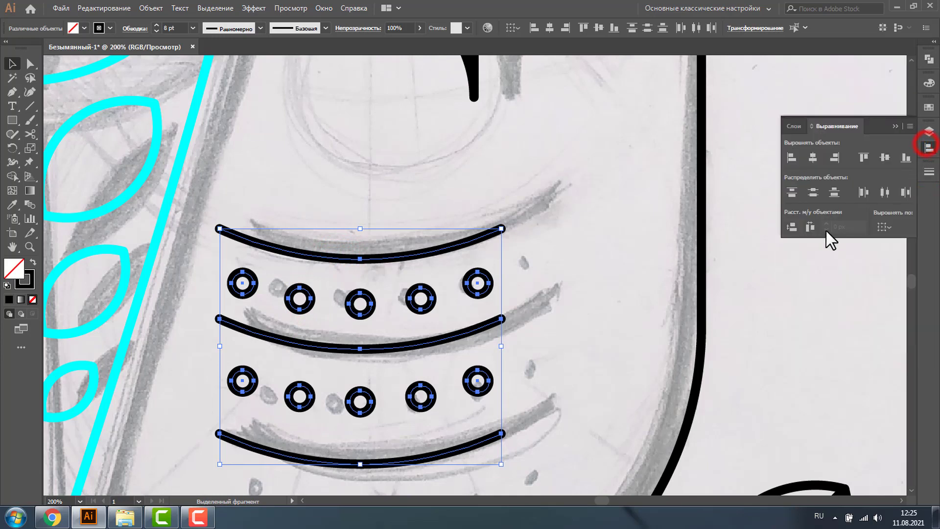
{"action": "left_click", "coordinate": [791, 227]}
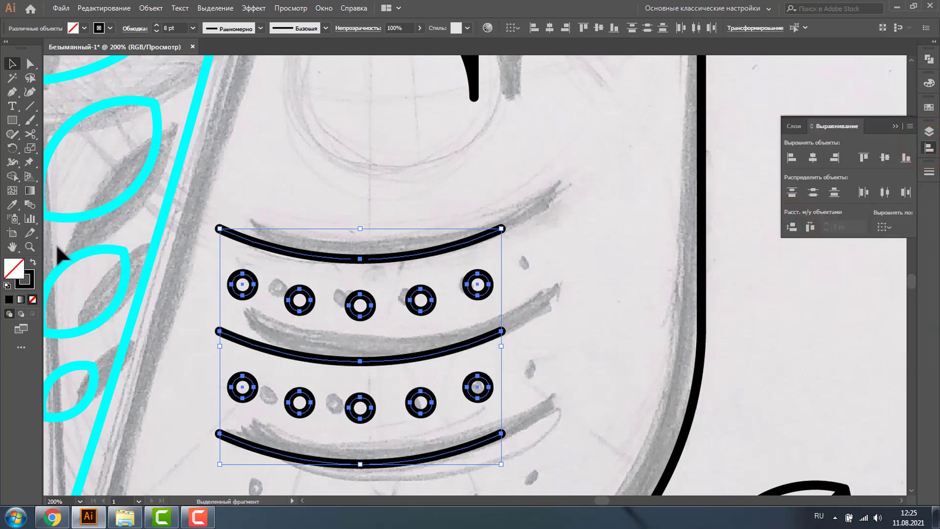
{"action": "left_click", "coordinate": [30, 246]}
{"action": "left_click", "coordinate": [371, 277], "text": "alt"}
{"action": "left_click", "coordinate": [504, 266], "text": "alt"}
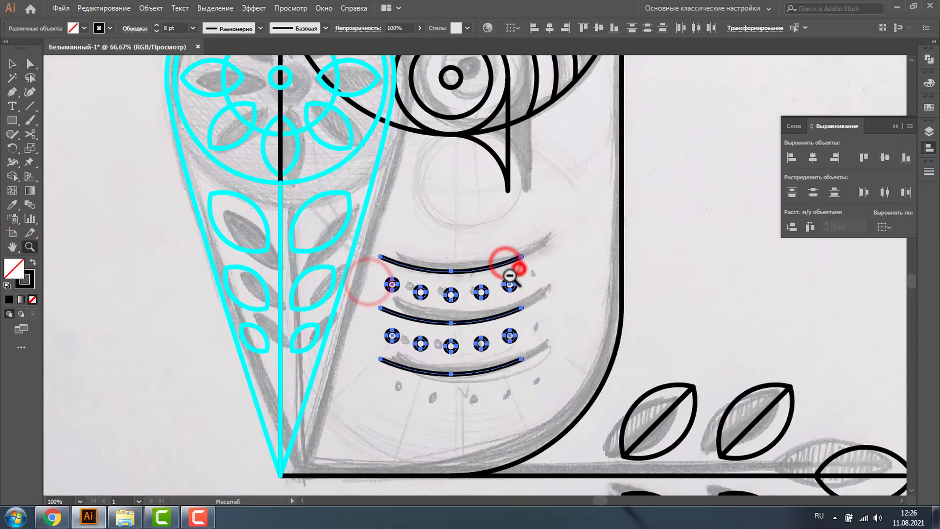
{"action": "left_click", "coordinate": [466, 236], "text": "alt"}
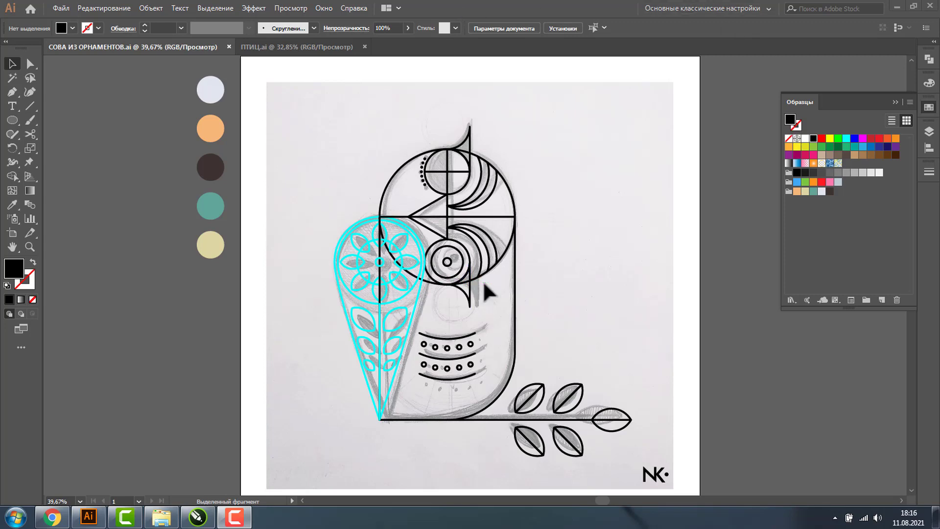
Finish the owl's body outline stroke with the Pen tool.
{"action": "left_click_drag", "start_coordinate": [525, 302], "coordinate": [533, 304]}
Unlock the pencil sketch image inside Layer 1 in the Layers panel.
{"action": "left_click", "coordinate": [930, 132]}
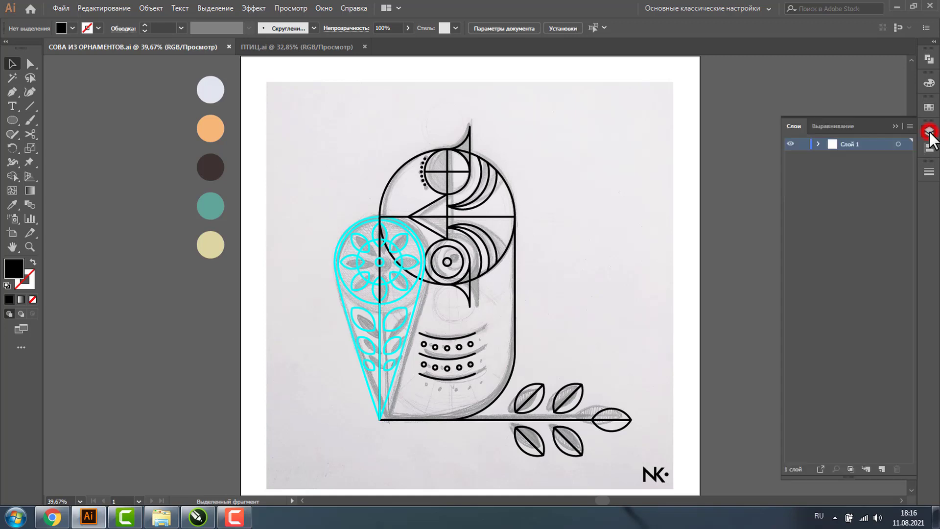
{"action": "left_click", "coordinate": [815, 140]}
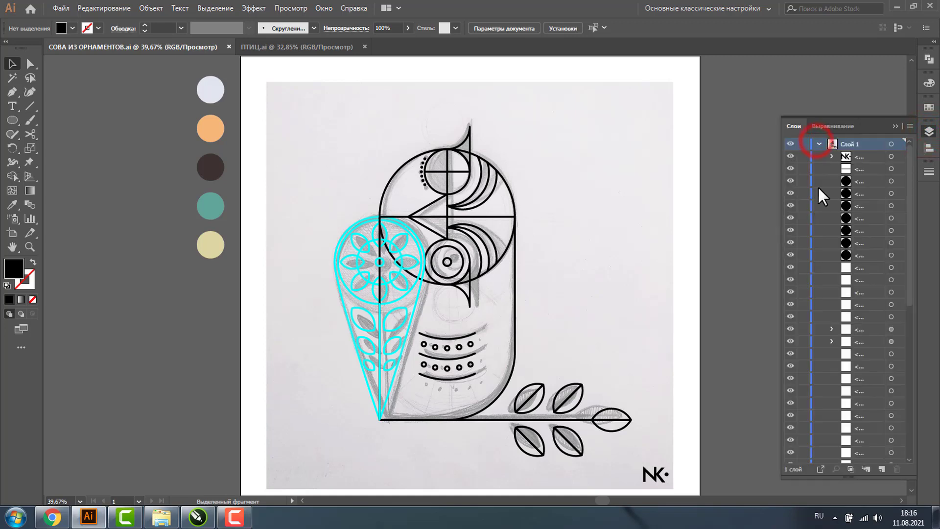
{"action": "left_click_drag", "start_coordinate": [909, 237], "coordinate": [901, 440]}
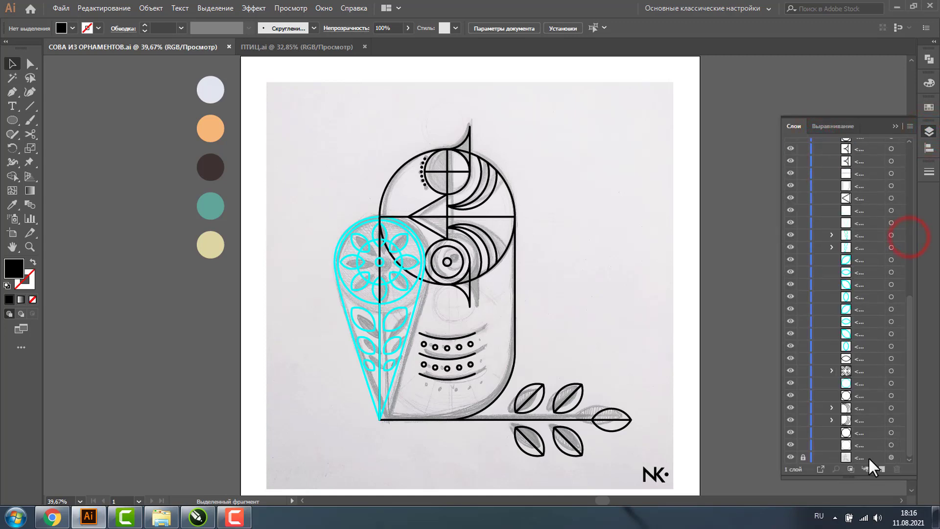
{"action": "left_click", "coordinate": [803, 457]}
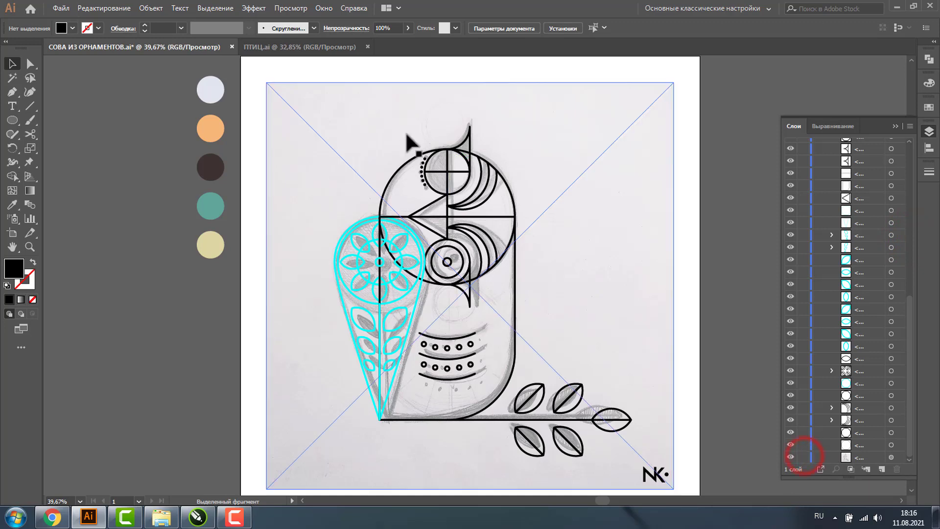
Move the sketch off the artboard to the right and select all the owl line art.
{"action": "left_click", "coordinate": [347, 132]}
{"action": "left_click_drag", "start_coordinate": [300, 128], "coordinate": [688, 178]}
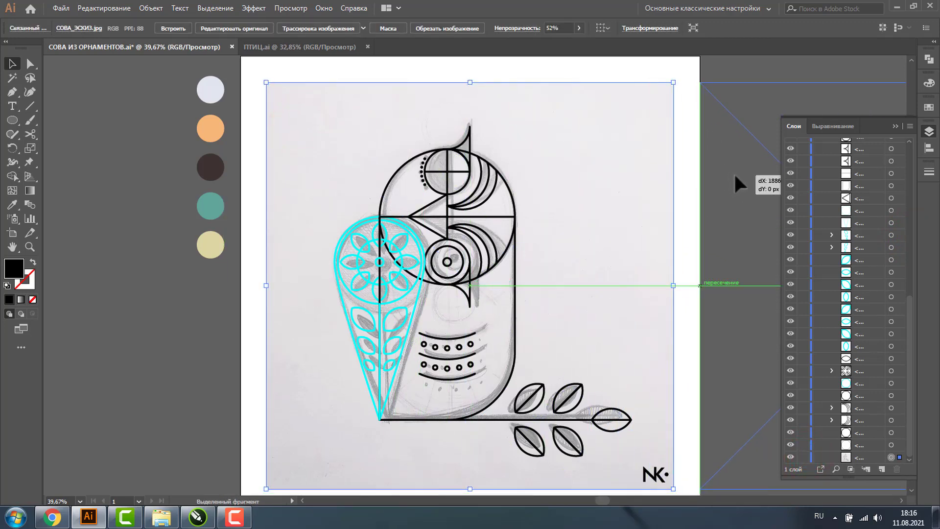
{"action": "left_click_drag", "start_coordinate": [687, 172], "coordinate": [734, 172]}
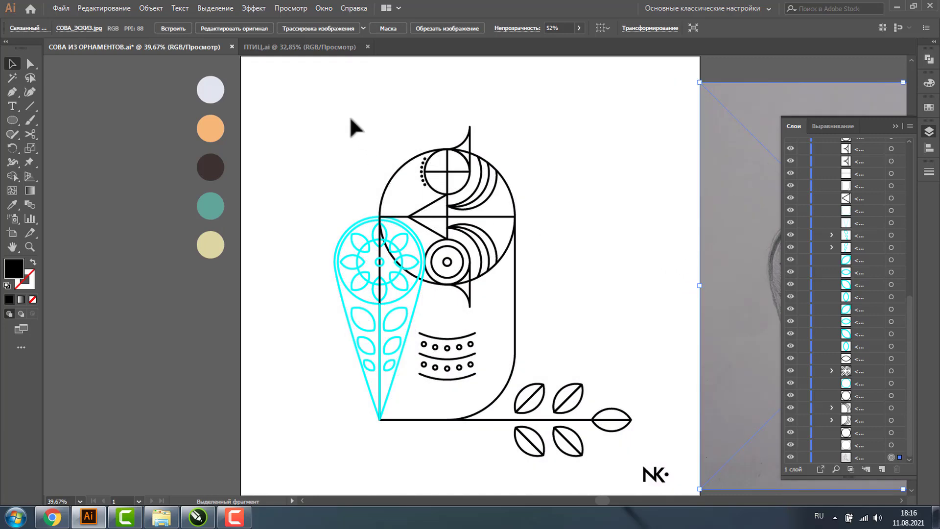
{"action": "left_click_drag", "start_coordinate": [291, 91], "coordinate": [656, 480]}
Stroke all the owl line art with the dark brown swatch (R61 G52 B49).
{"action": "left_click", "coordinate": [24, 275]}
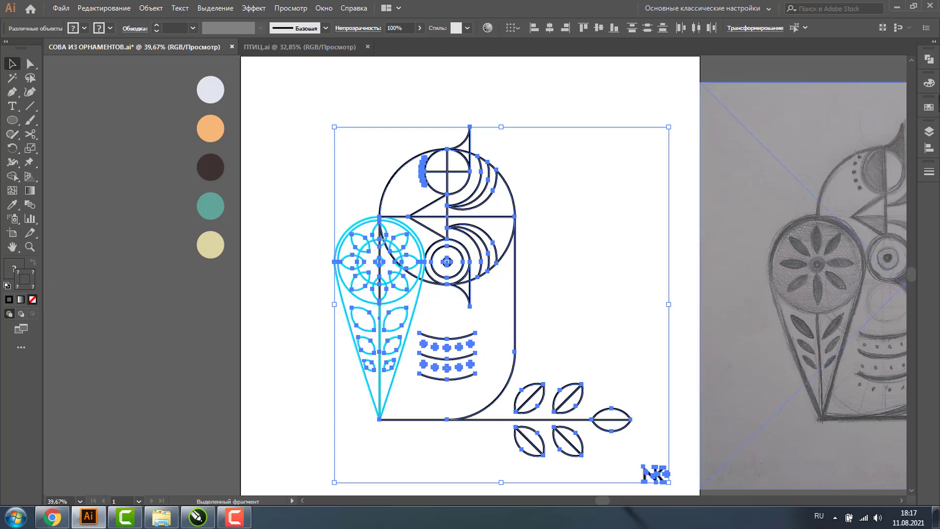
{"action": "left_click", "coordinate": [929, 107]}
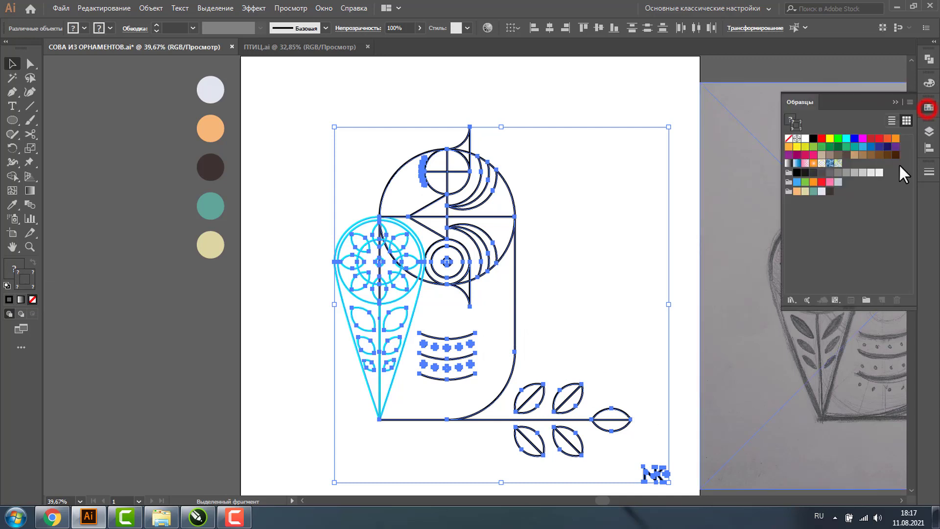
{"action": "left_click", "coordinate": [830, 191]}
{"action": "left_click", "coordinate": [379, 230]}
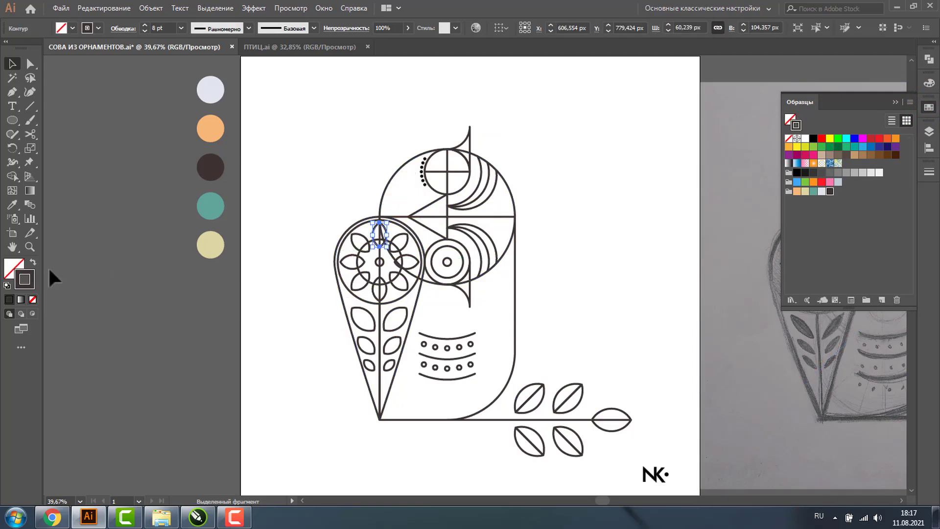
Zoom in on the flower and select its upper-left petals.
{"action": "left_click", "coordinate": [30, 245]}
{"action": "left_click", "coordinate": [268, 190]}
{"action": "left_click", "coordinate": [12, 63]}
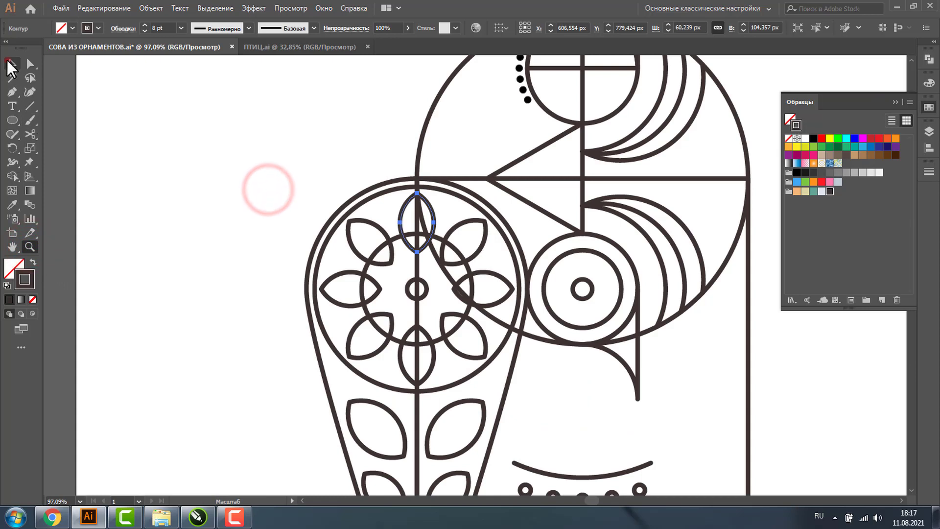
{"action": "left_click", "coordinate": [356, 221], "text": "shift"}
{"action": "left_click", "coordinate": [346, 274], "text": "shift"}
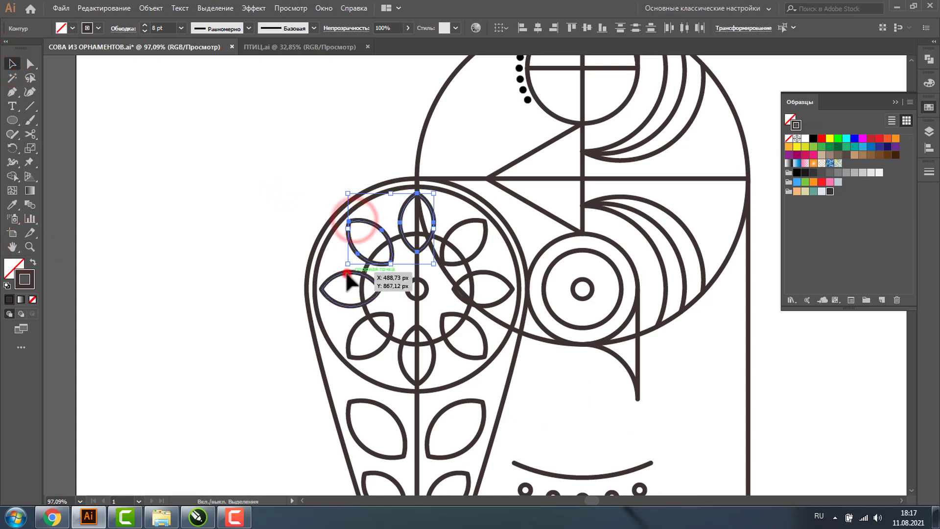
Fill the selected petals with the light peach swatch, then zoom back out.
{"action": "left_click", "coordinate": [18, 263]}
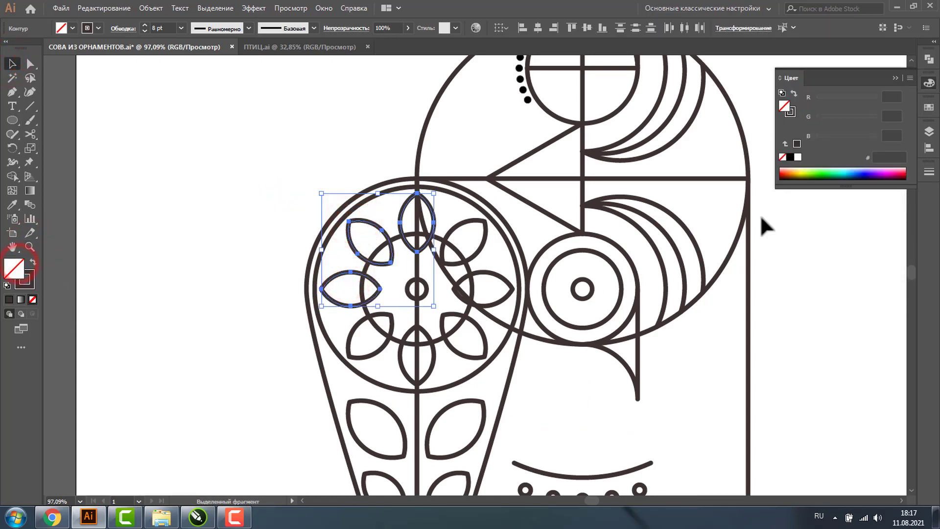
{"action": "left_click", "coordinate": [929, 107]}
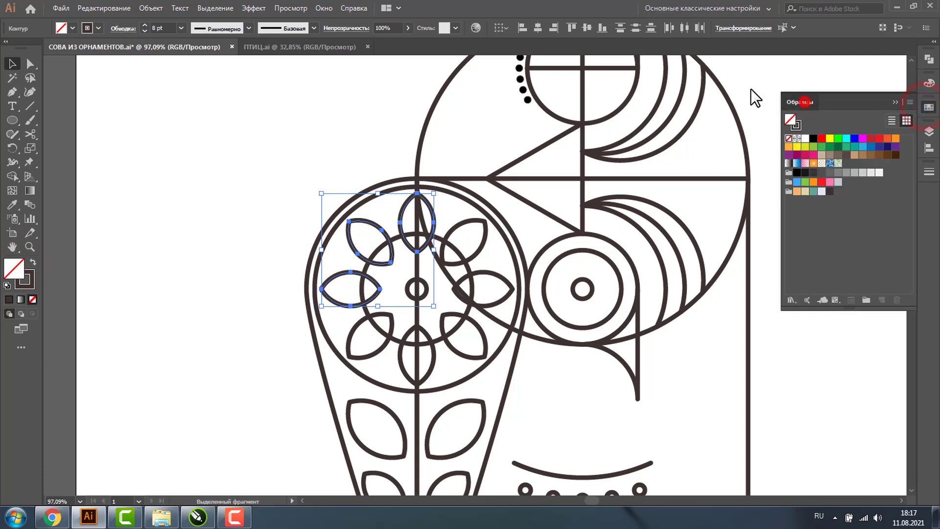
{"action": "left_click", "coordinate": [705, 153]}
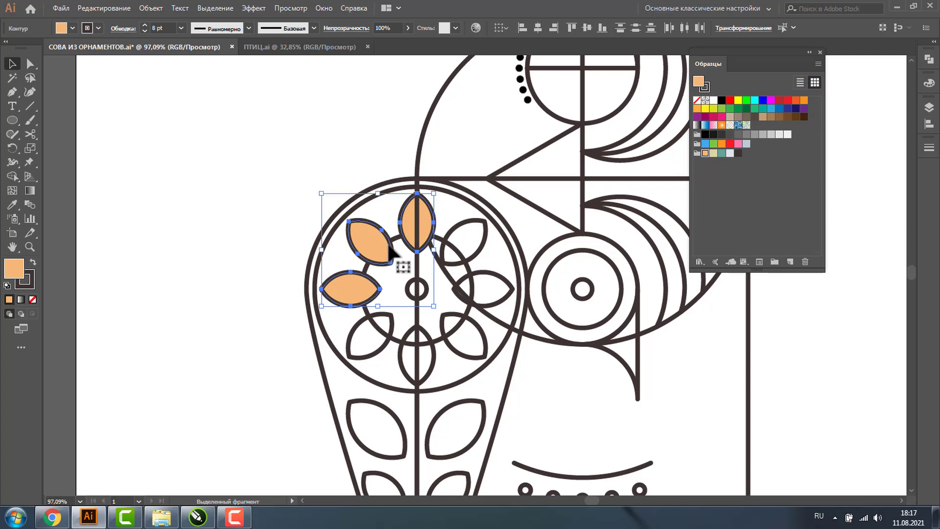
{"action": "left_click", "coordinate": [562, 254]}
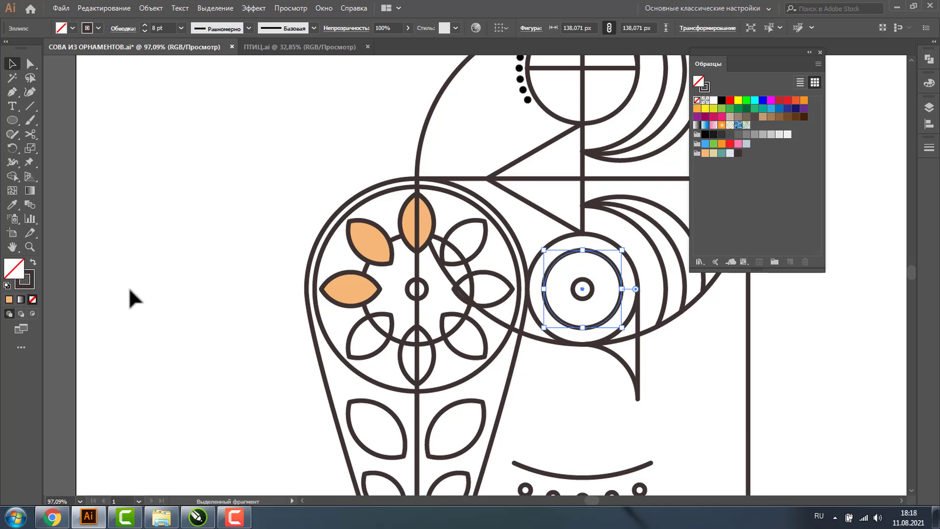
{"action": "key", "text": "ctrl+minus"}
{"action": "key", "text": "ctrl+minus"}
{"action": "key", "text": "ctrl+minus"}
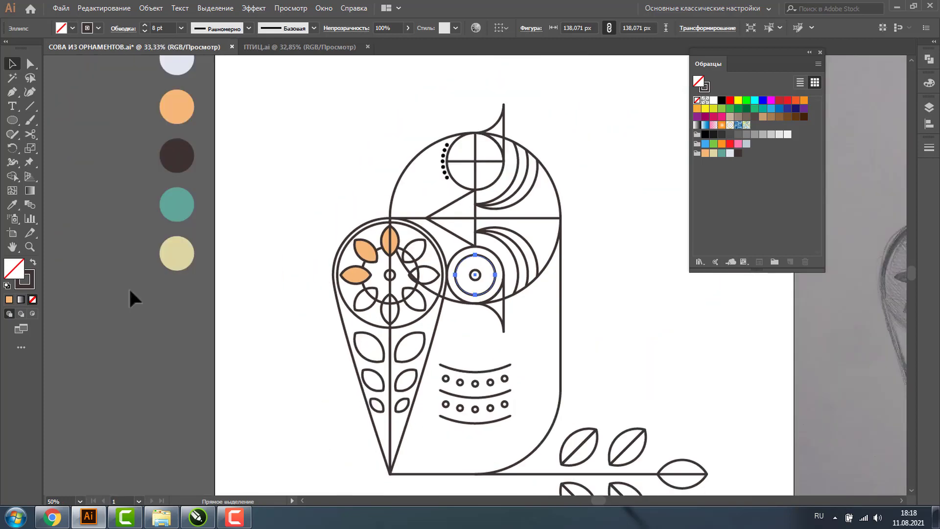
{"action": "left_click", "coordinate": [12, 63]}
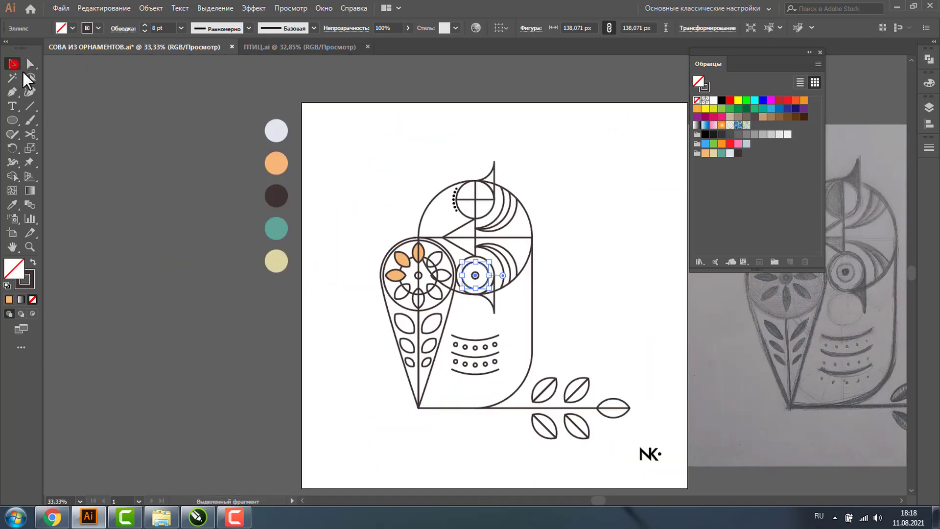